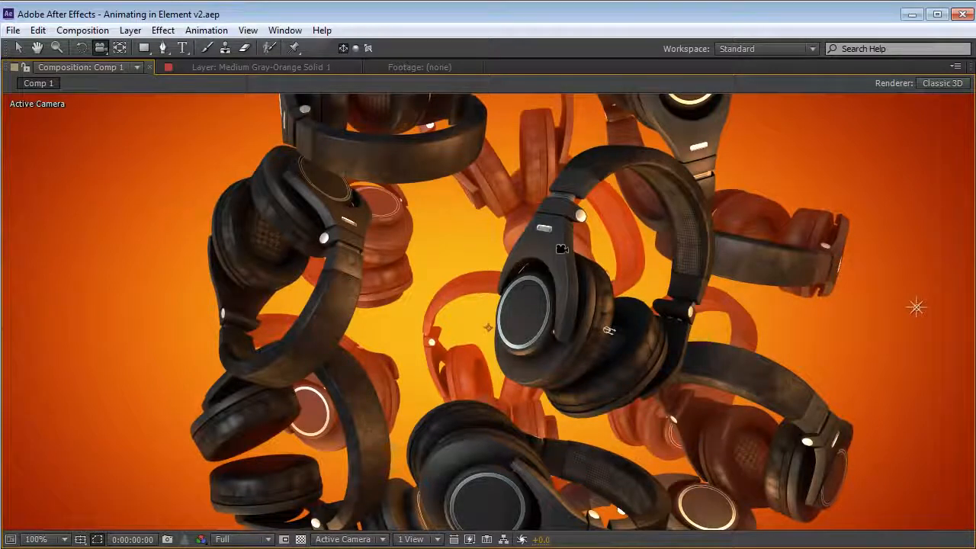
Orbit the camera around the headphones and move the light beside them up and to the left
left_click_drag(595, 260, 629, 318)
left_click_drag(522, 318, 462, 319)
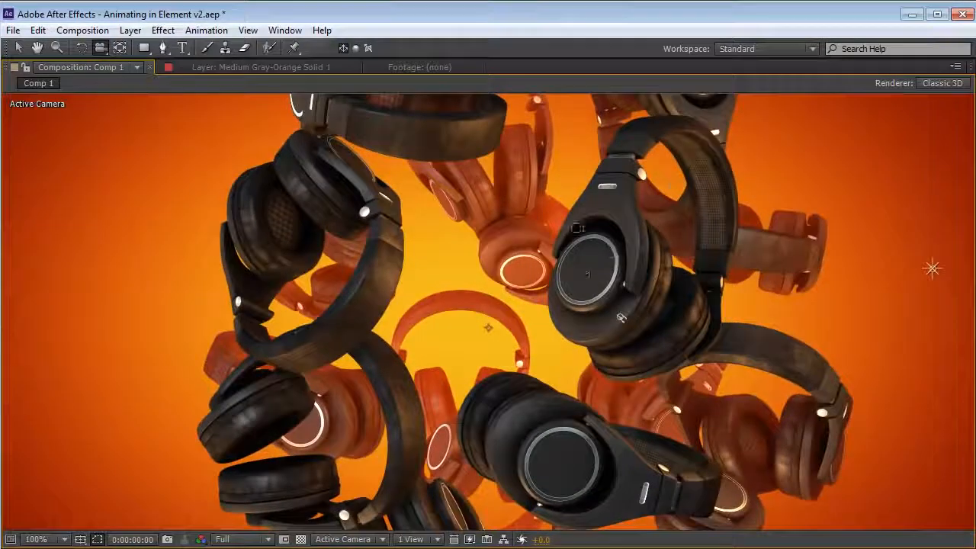
key("v")
left_click_drag(933, 272, 904, 226)
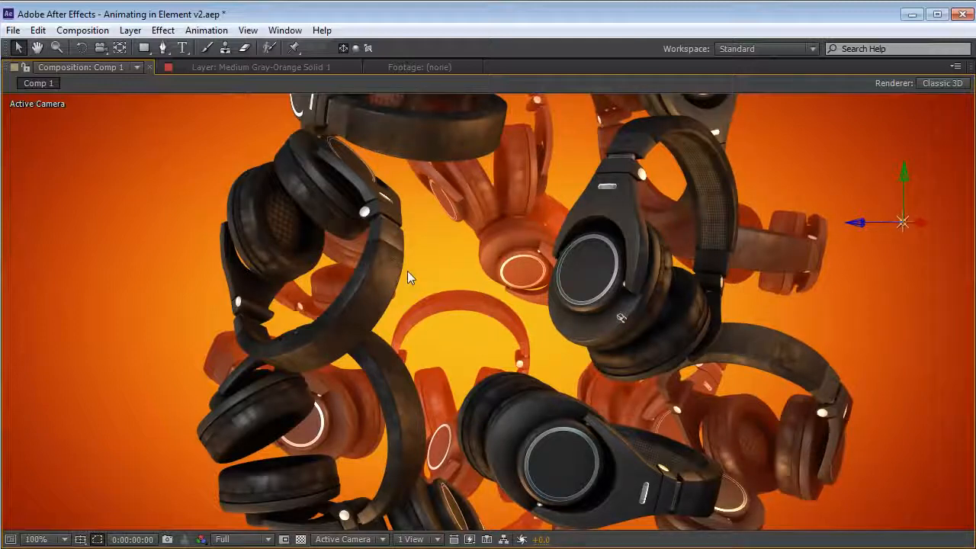
key("c")
left_click_drag(328, 336, 626, 305)
Restore the full panel layout and open Scene Setup for the Element effect on the Element layer
key("grave")
left_click(136, 517)
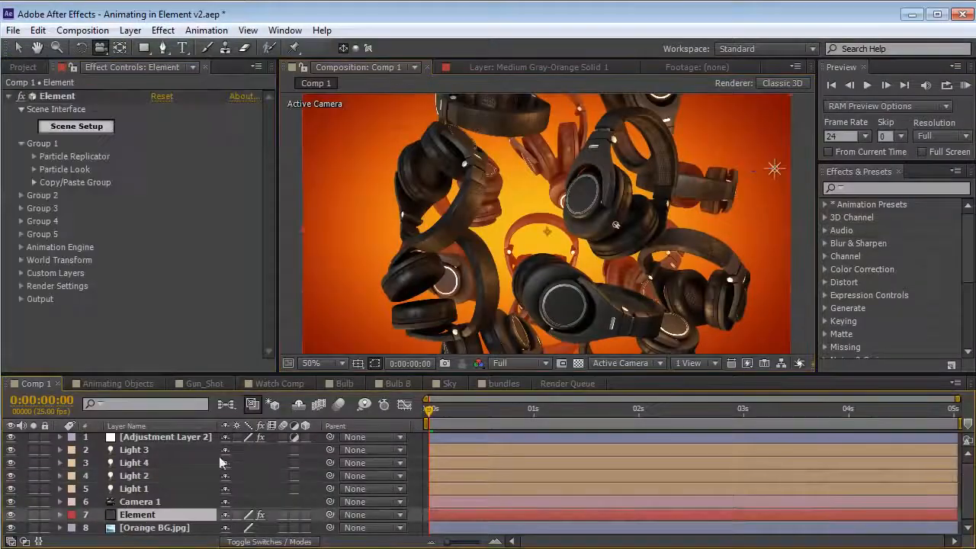
left_click(60, 97)
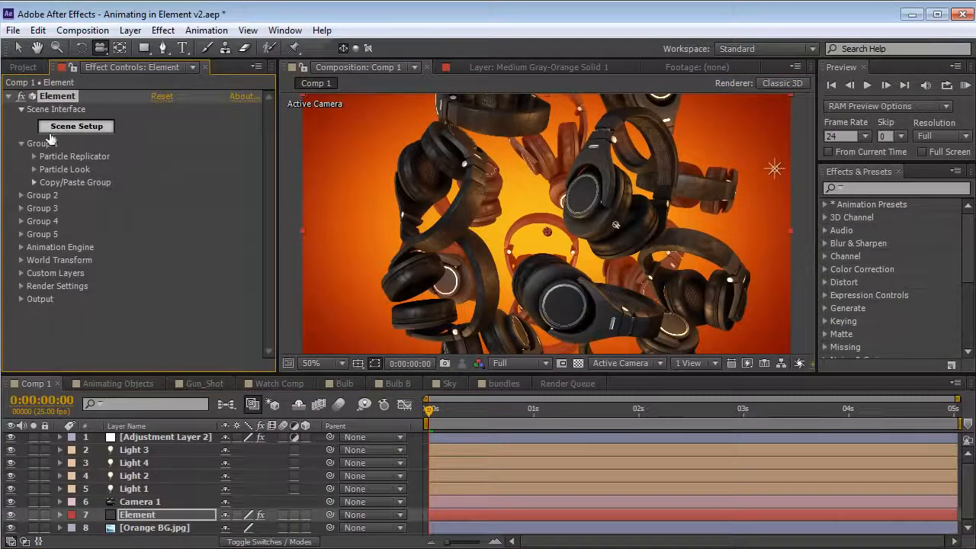
left_click(79, 129)
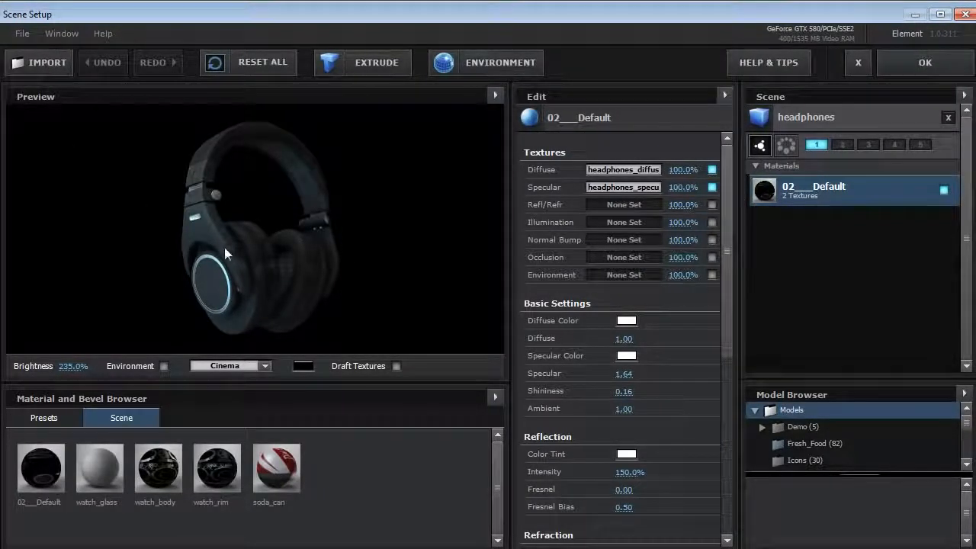
Examine the headphones model from several angles, with and without the environment, and review the lighting choices and material settings
left_click_drag(231, 245, 155, 273)
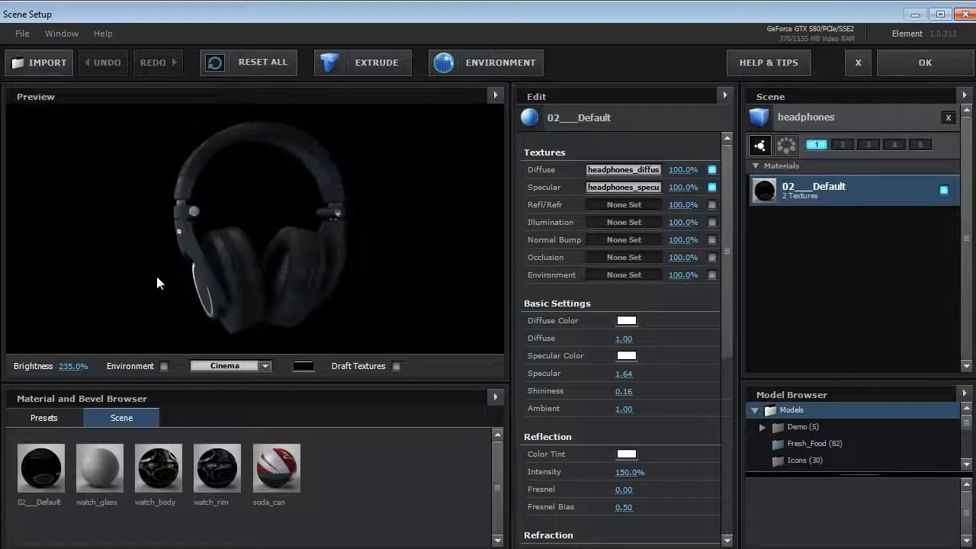
left_click(247, 367)
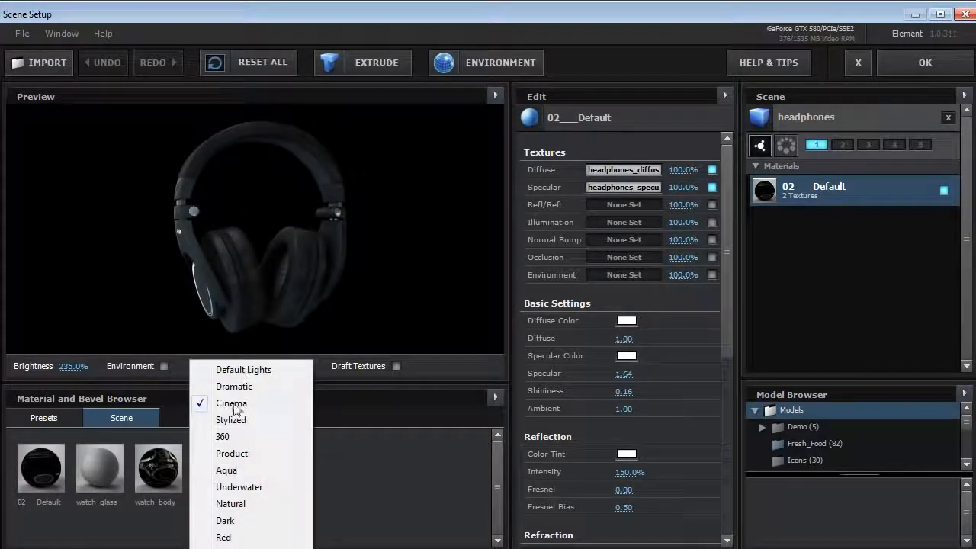
left_click(243, 313)
left_click_drag(212, 268, 193, 326)
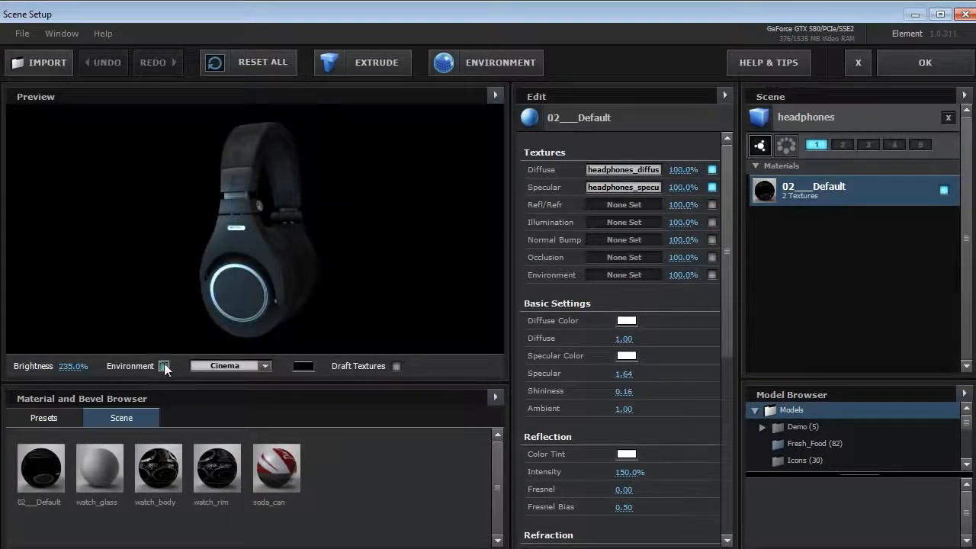
left_click(164, 366)
left_click_drag(257, 236, 153, 343)
left_click(163, 366)
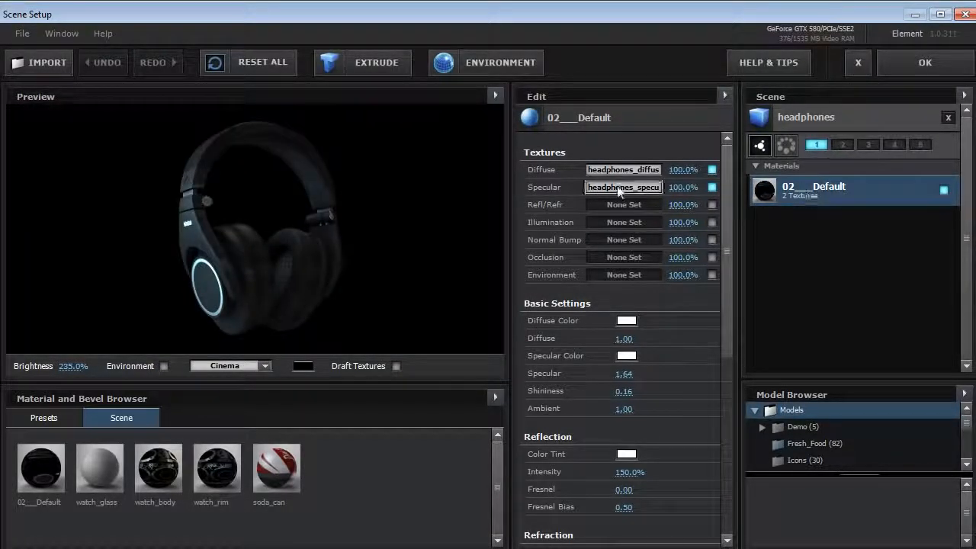
left_click_drag(726, 234, 721, 317)
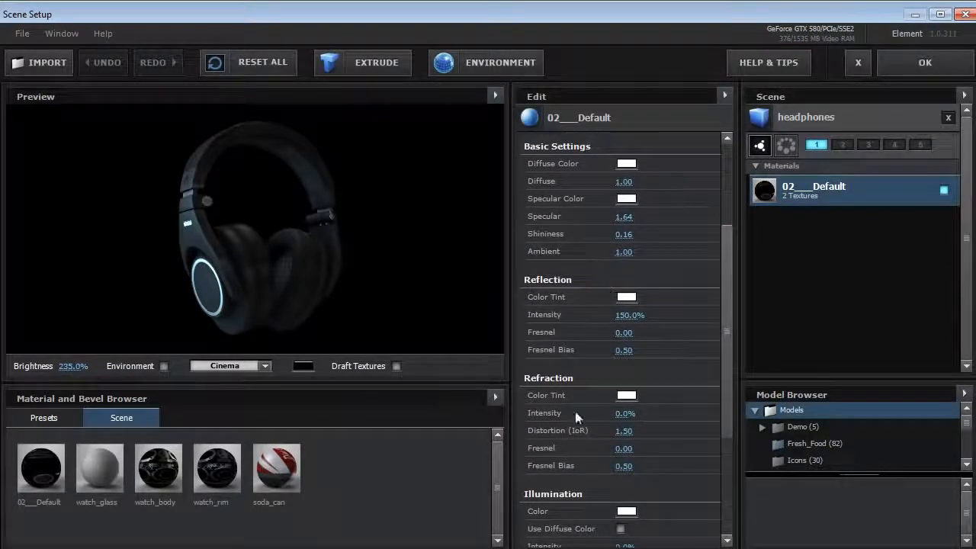
Show the environment behind the headphones and change its texture to Studio_blurred
left_click(463, 63)
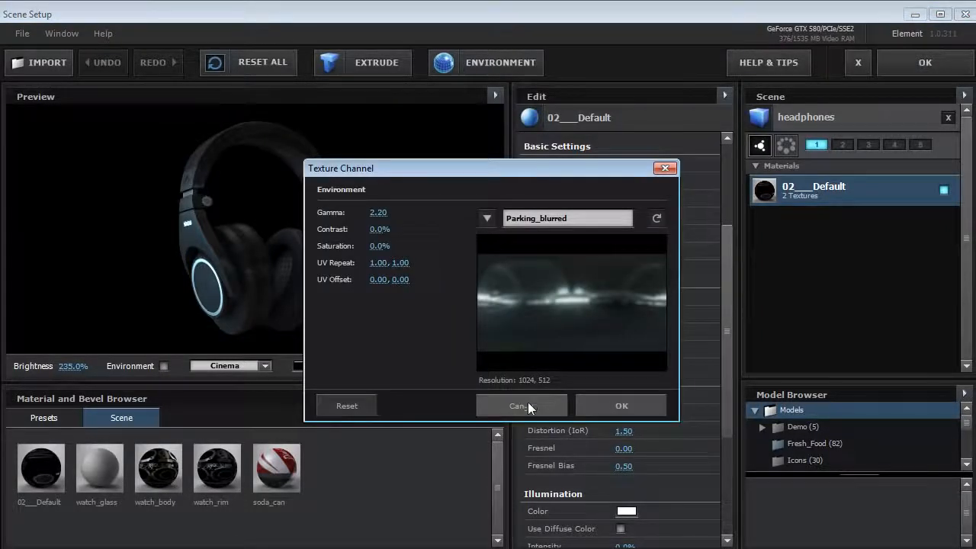
left_click(527, 404)
left_click(163, 366)
left_click(480, 64)
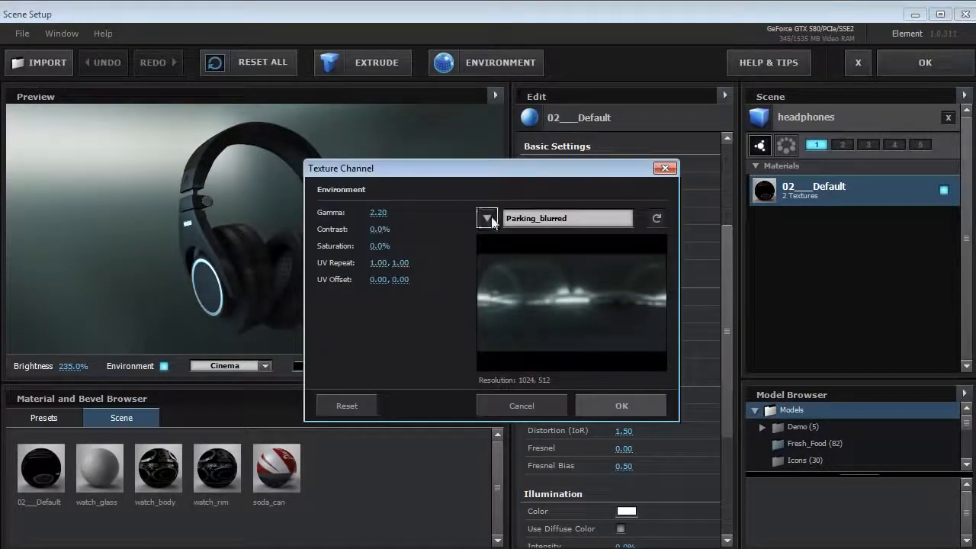
left_click(488, 218)
left_click(540, 494)
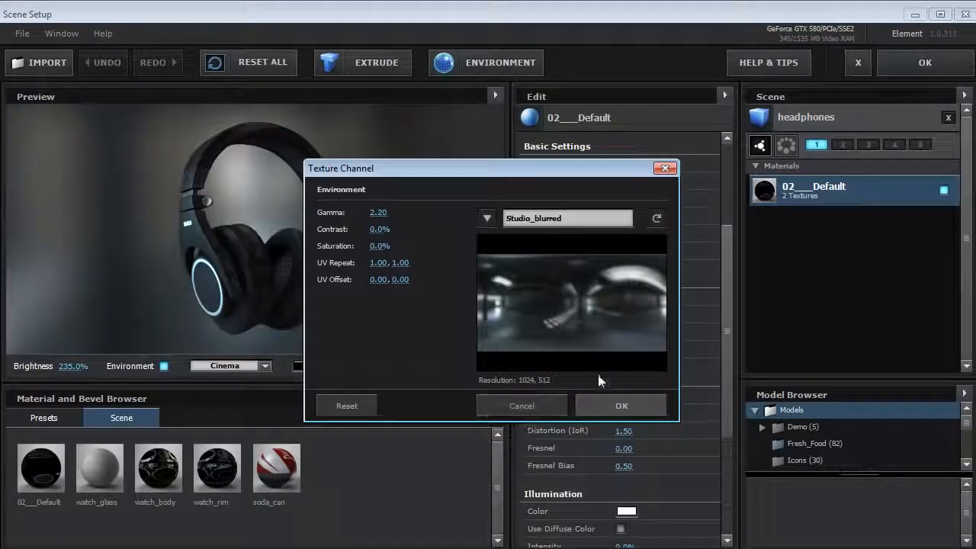
left_click(594, 402)
mouse_move(267, 221)
left_mouse_down()
mouse_move(190, 209)
mouse_move(255, 220)
left_mouse_up()
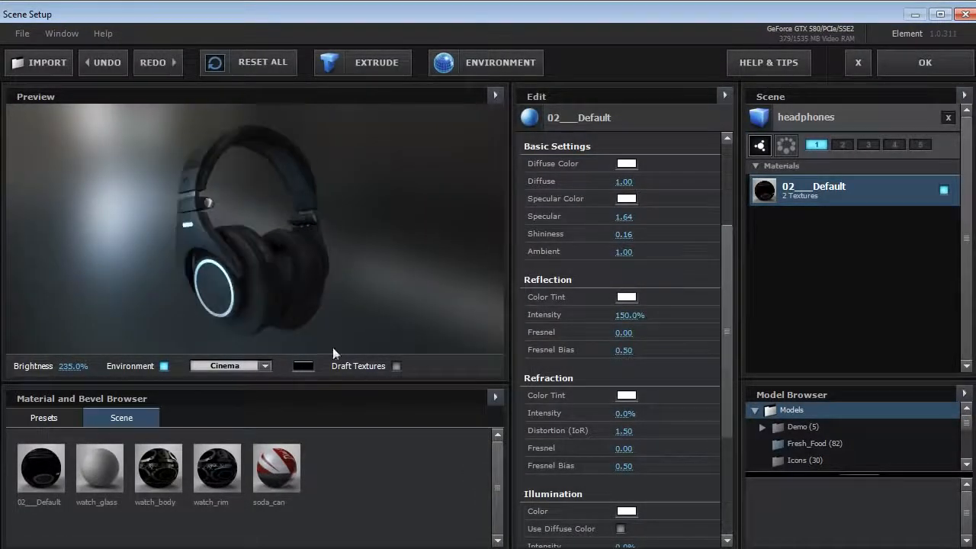
Try the Shiny material preset on the headphones model, and replace it with the Paint preset
left_click(50, 417)
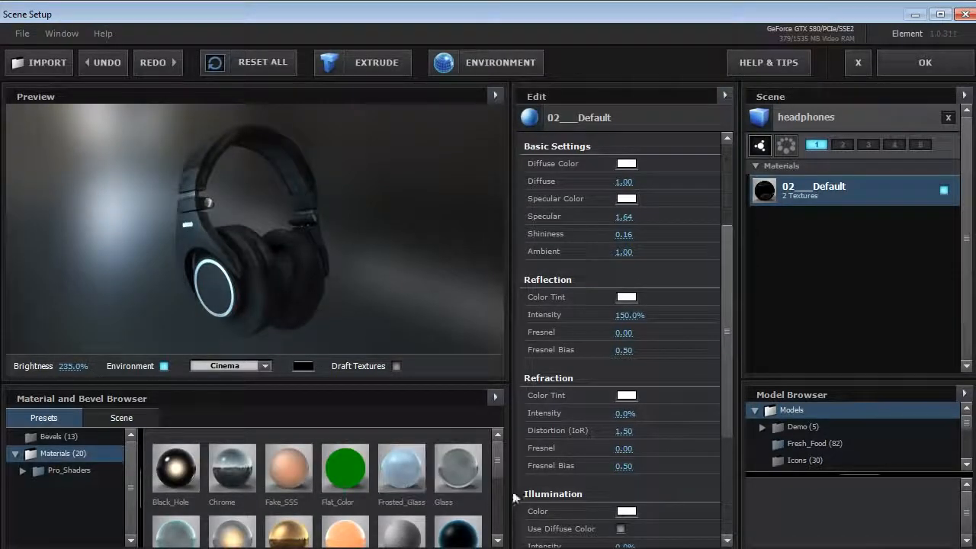
scroll(495, 464, "down", 1)
left_click_drag(495, 463, 495, 514)
left_click_drag(289, 449, 263, 269)
mouse_move(237, 263)
left_mouse_down()
mouse_move(207, 258)
mouse_move(357, 237)
mouse_move(183, 271)
left_mouse_up()
left_click_drag(163, 455, 213, 274)
left_click_drag(269, 241, 193, 262)
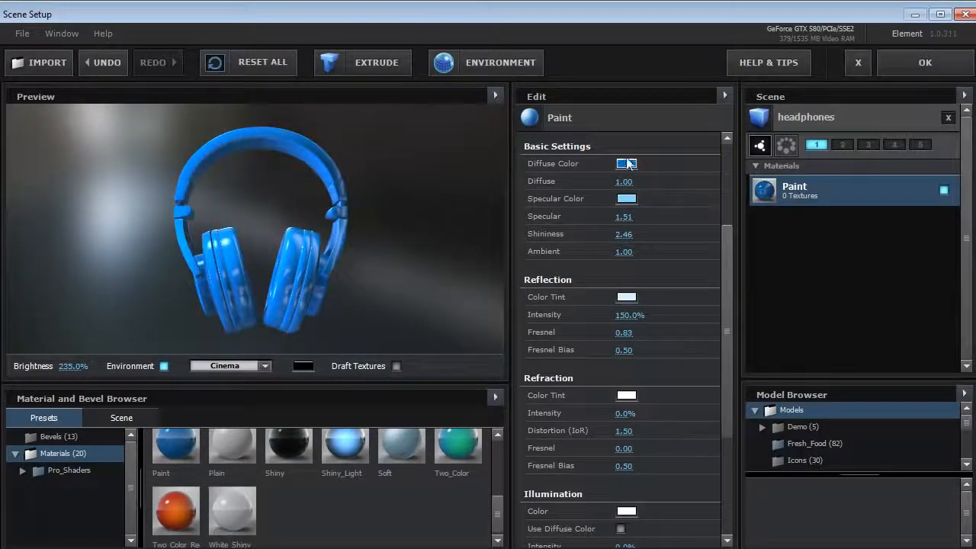
Try the red diffuse color C31600 on the Paint material, cancel it, and rotate the model preview
left_click(626, 164)
left_click_drag(697, 170, 697, 276)
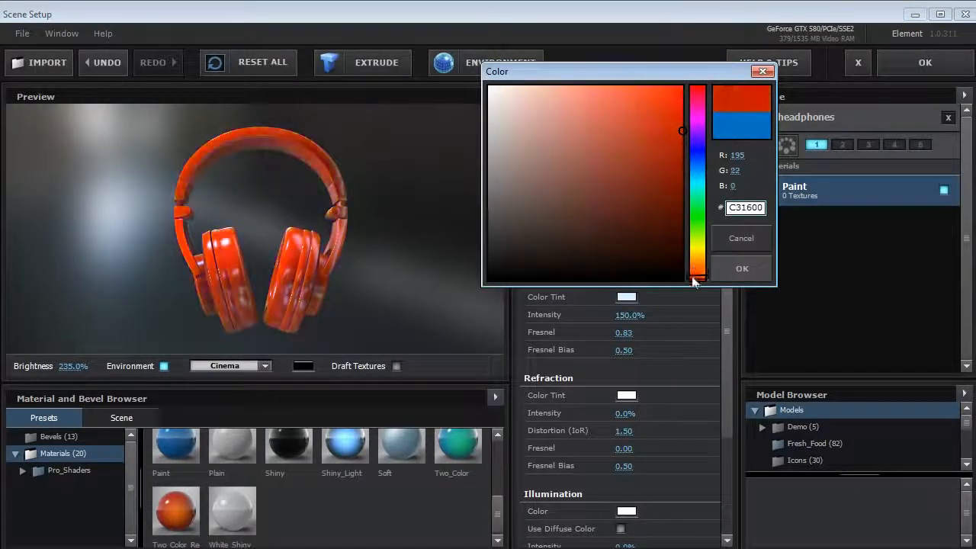
left_click(740, 238)
left_click_drag(320, 272, 341, 272)
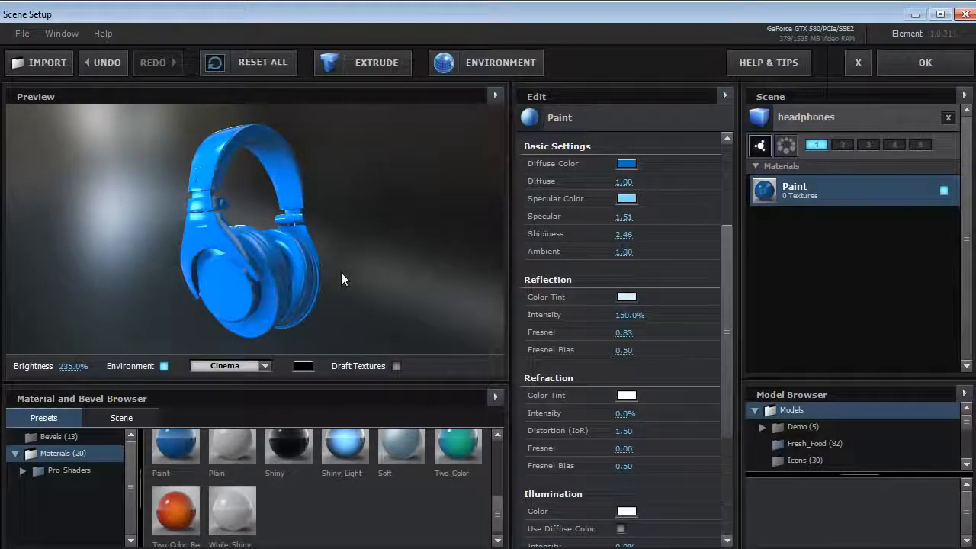
Leave Scene Setup without saving and set the composition's preview resolution to Half
left_click(856, 64)
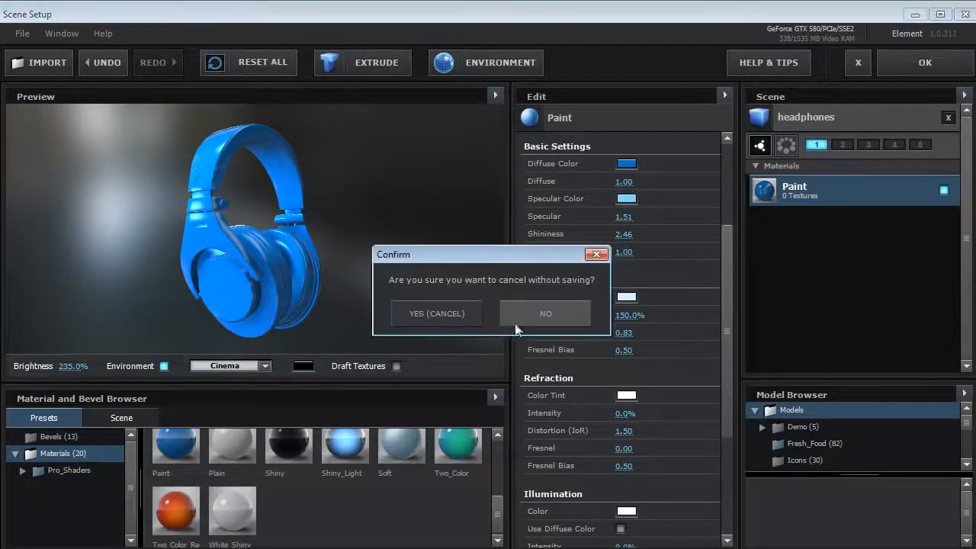
left_click(448, 312)
key("ctrl+shift+j")
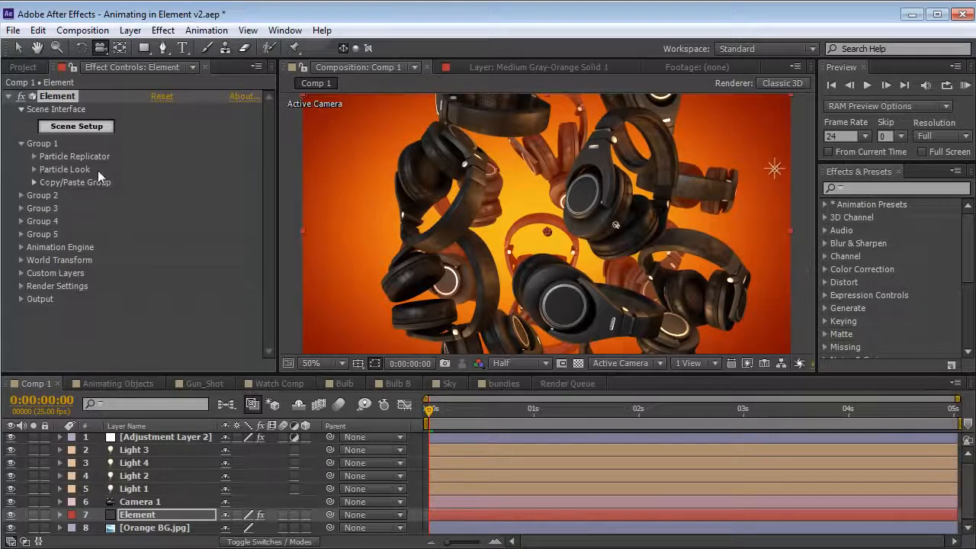
Review Group 1's Copy/Paste Group options and try other Size and Y rotation values in its Particle Look
left_click(33, 183)
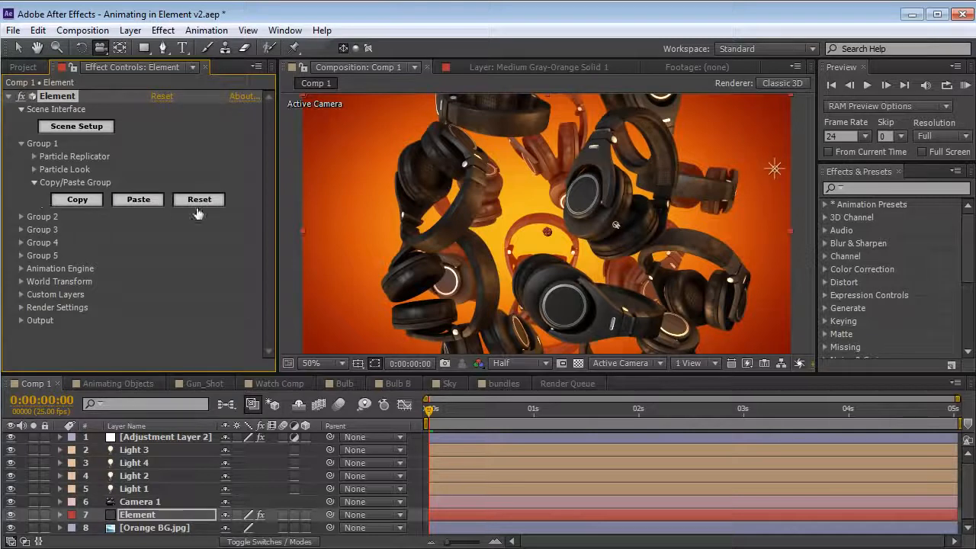
left_click(33, 182)
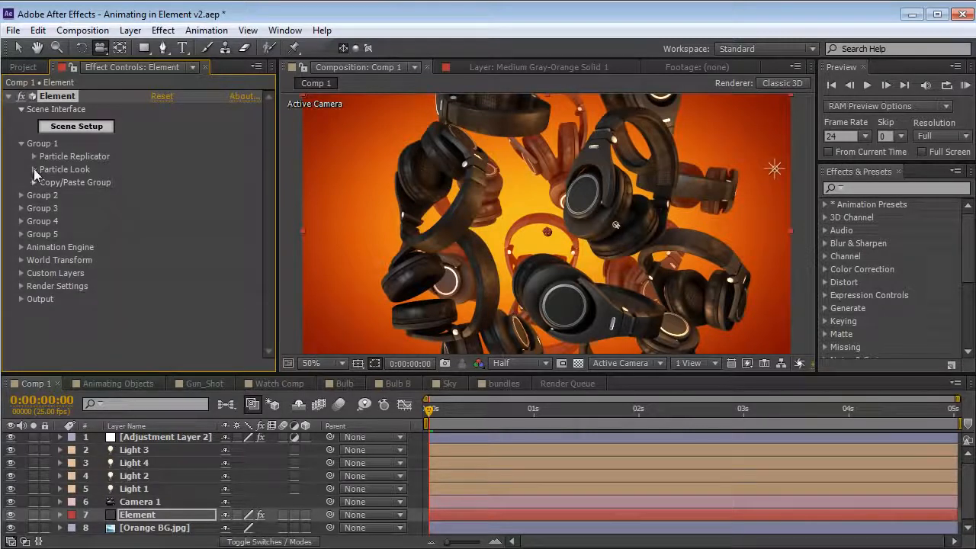
left_click(34, 170)
mouse_move(161, 184)
left_mouse_down()
mouse_move(90, 182)
mouse_move(169, 191)
left_mouse_up()
mouse_move(186, 261)
left_mouse_down()
mouse_move(218, 259)
mouse_move(187, 259)
left_mouse_up()
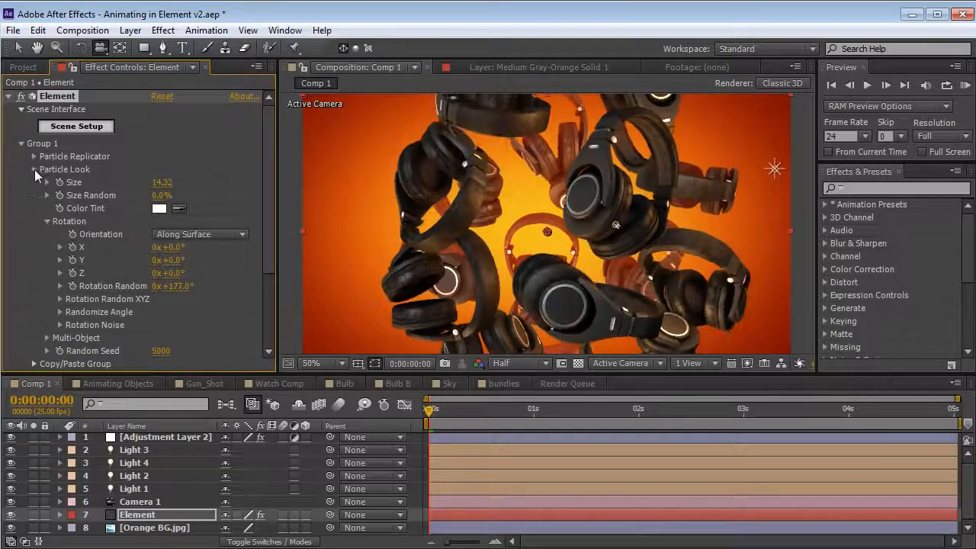
left_click(34, 170)
Try a lower Particle Count in Group 1's Particle Replicator and undo the change
left_click(35, 156)
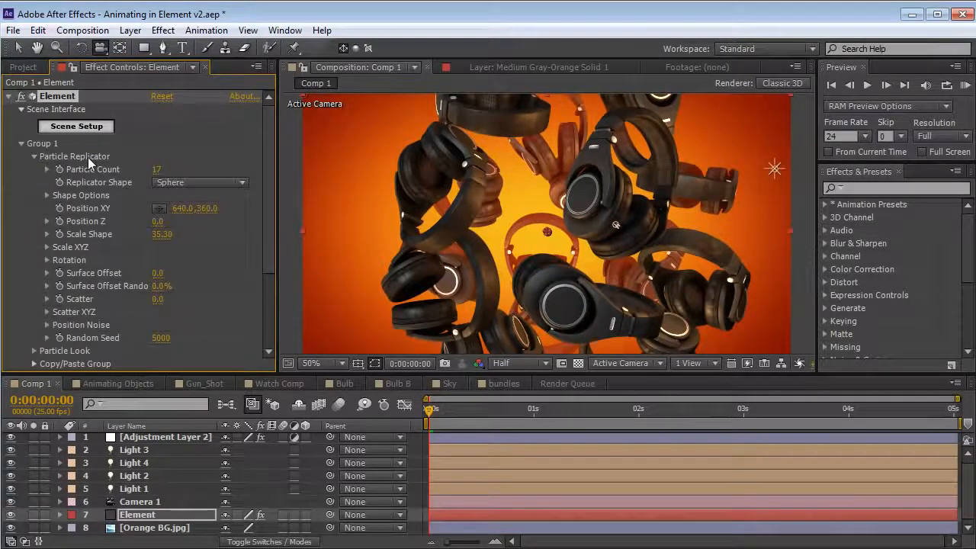
mouse_move(157, 169)
left_mouse_down()
mouse_move(176, 172)
mouse_move(146, 178)
mouse_move(156, 175)
left_mouse_up()
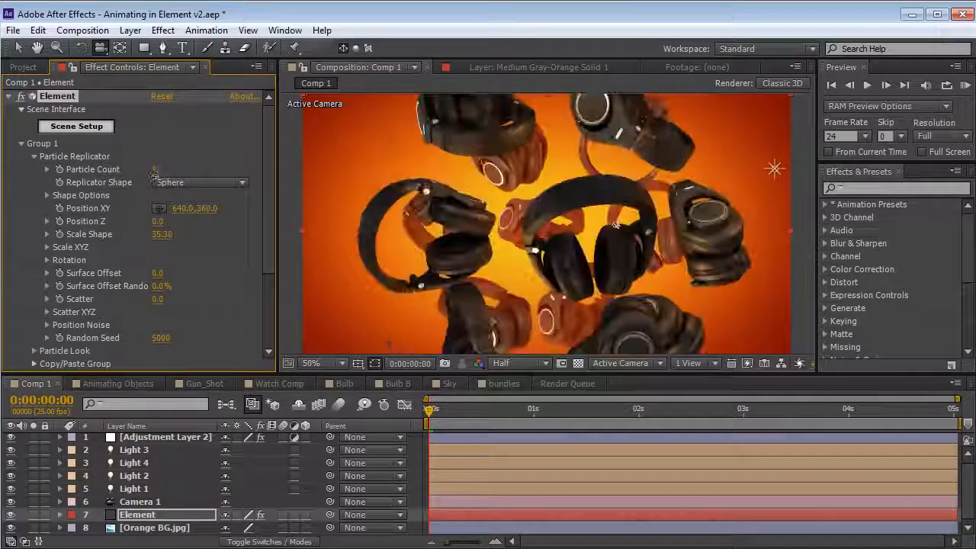
key("ctrl+z")
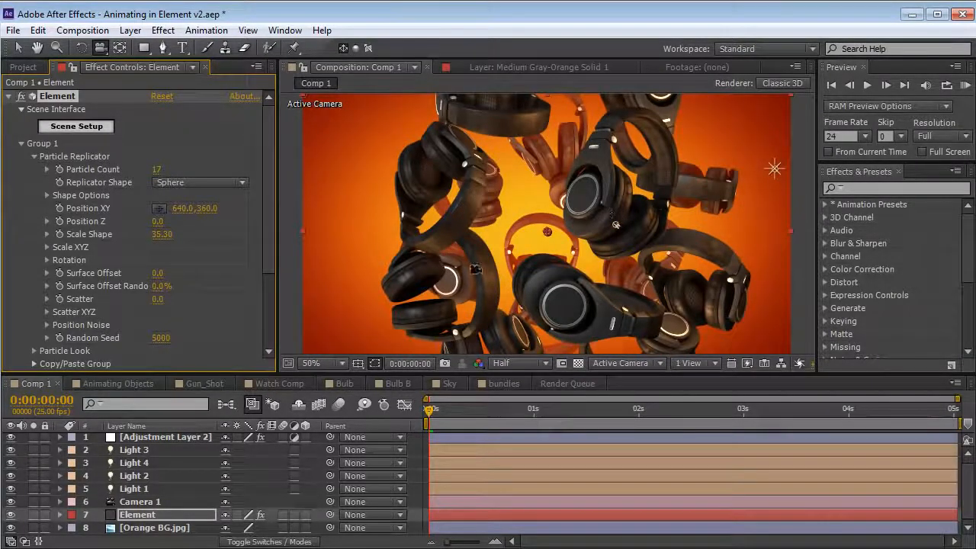
Set Group 1's Replicator Shape to Ring, inspect the arrangement with the camera, and review the other shape options
left_click(200, 183)
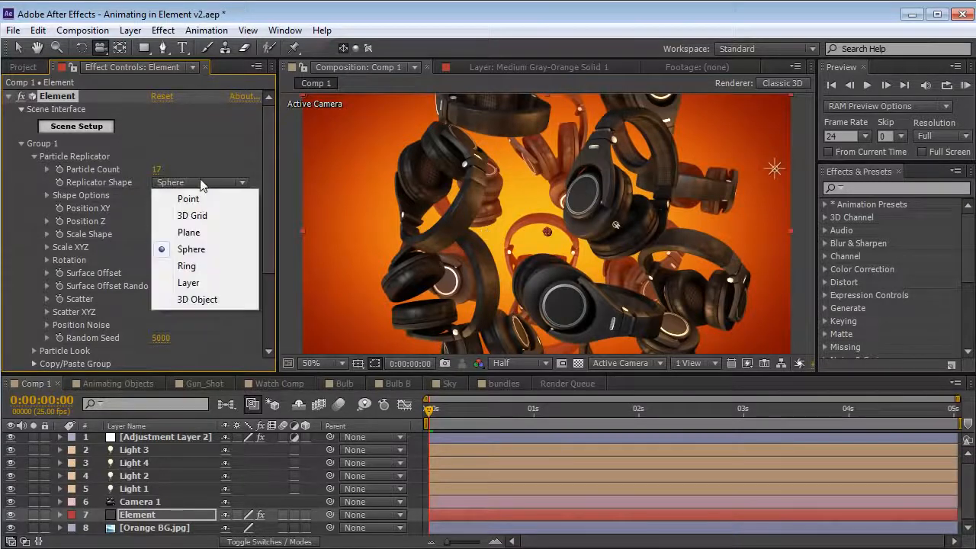
left_click(205, 268)
left_click_drag(484, 222, 481, 267)
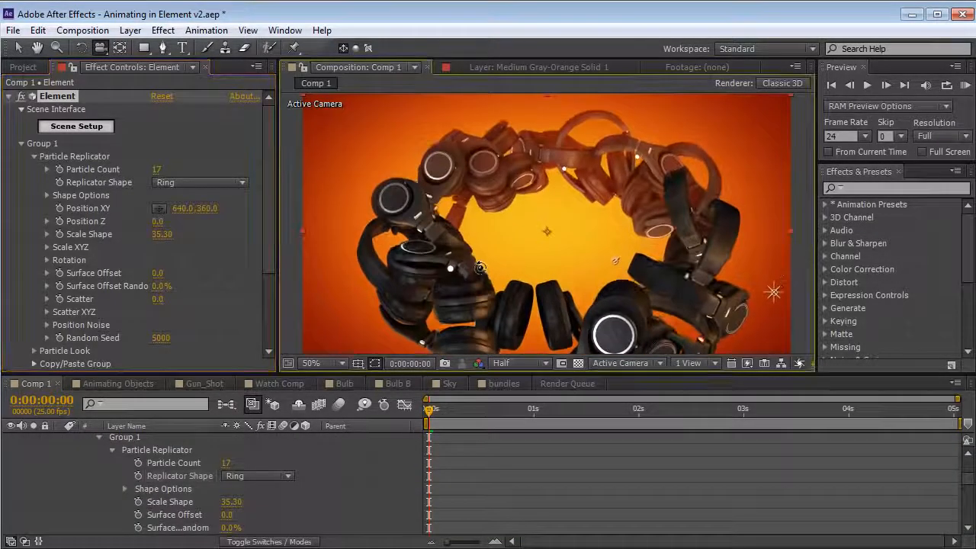
left_click(186, 184)
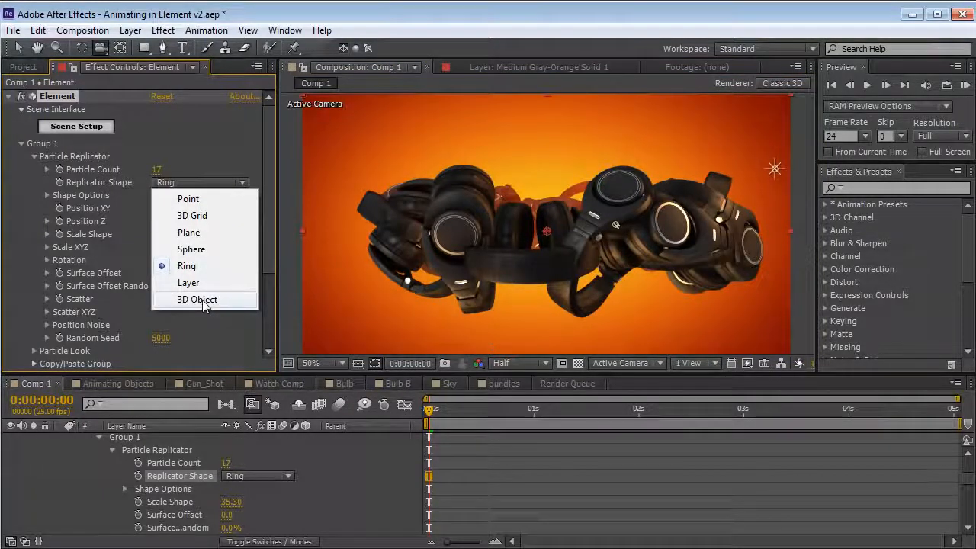
left_click(267, 183)
Set the Output Polygon Mode to Point Cloud and view the maximized composition at Full resolution
left_click_drag(267, 185, 264, 248)
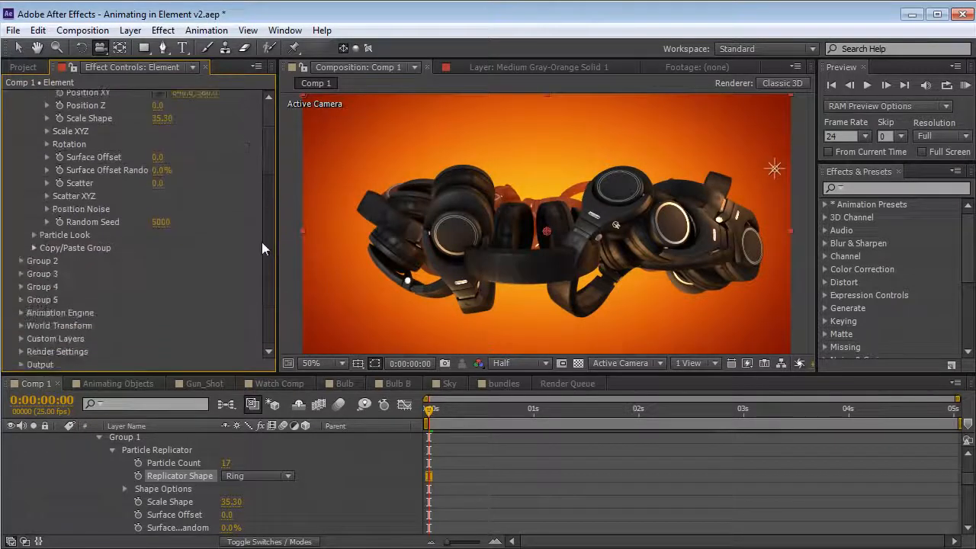
left_click(22, 364)
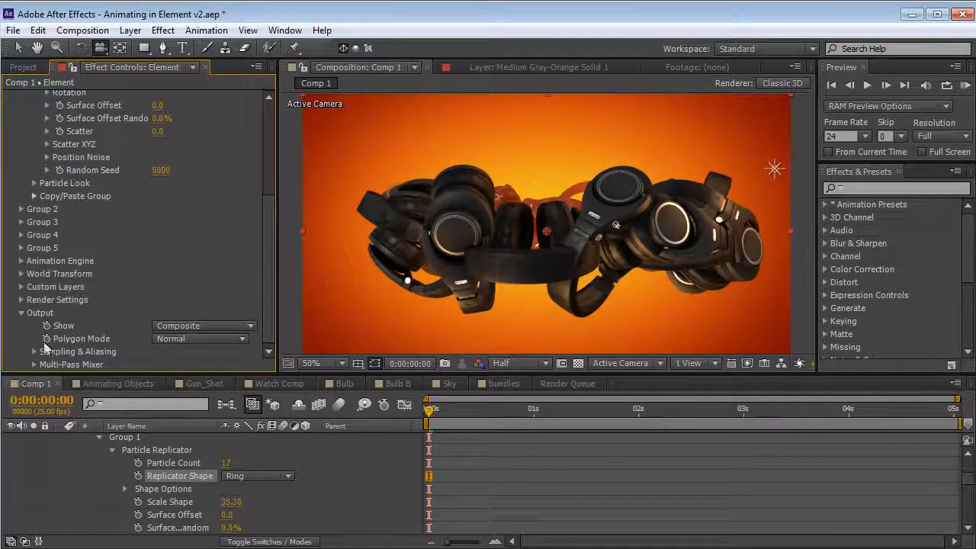
left_click(202, 340)
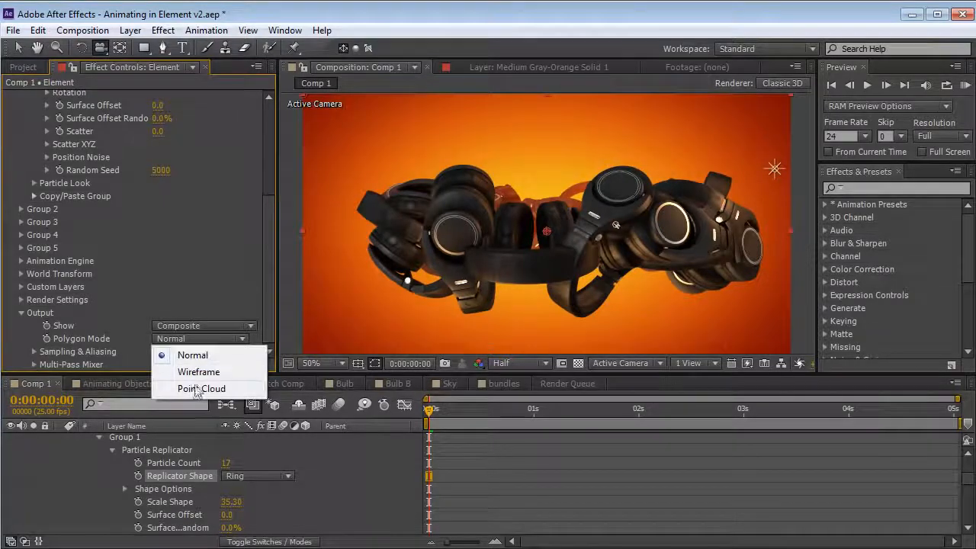
left_click(199, 389)
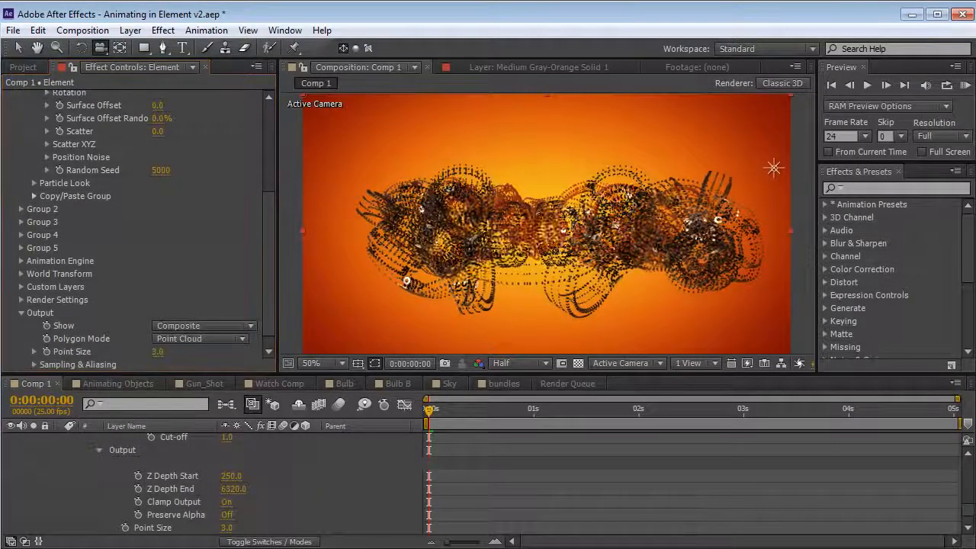
key("grave")
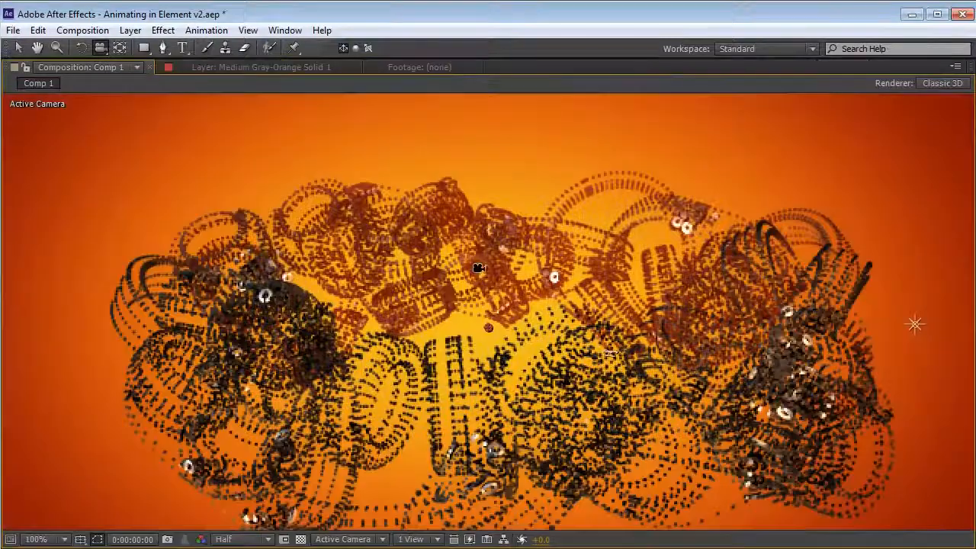
left_click(240, 545)
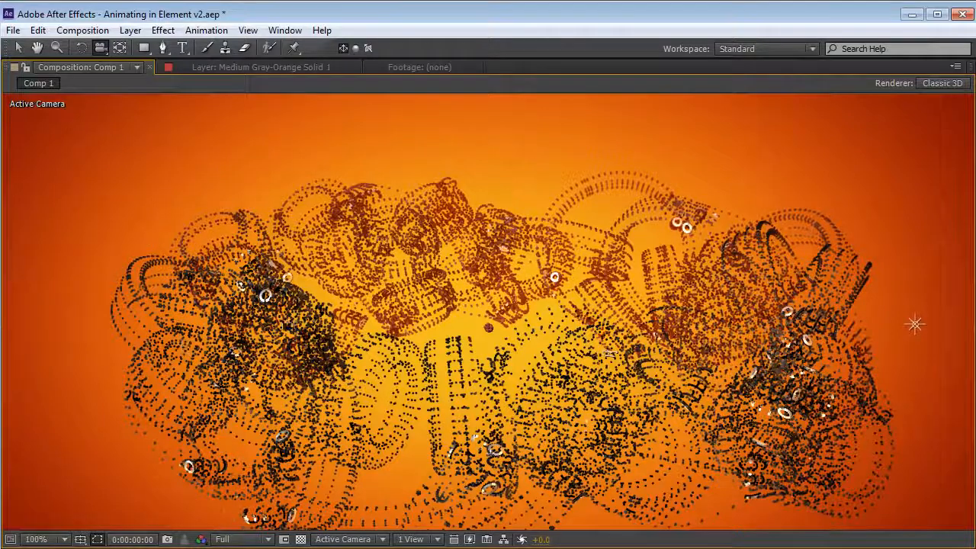
Restore the standard panel layout and orbit the camera to examine the point-cloud headphones
scroll(498, 221, "down", 1)
key("grave")
scroll(475, 270, "up", 1)
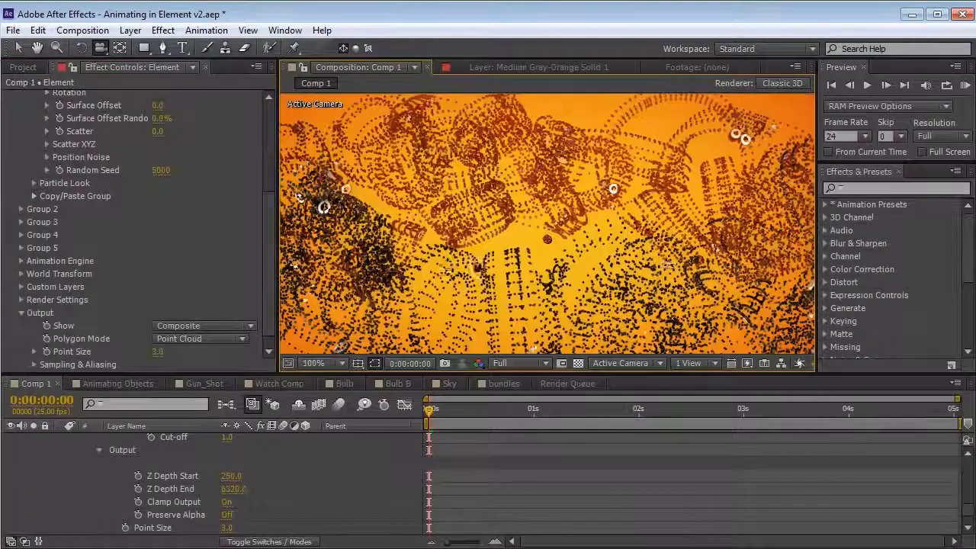
left_click_drag(587, 247, 511, 231)
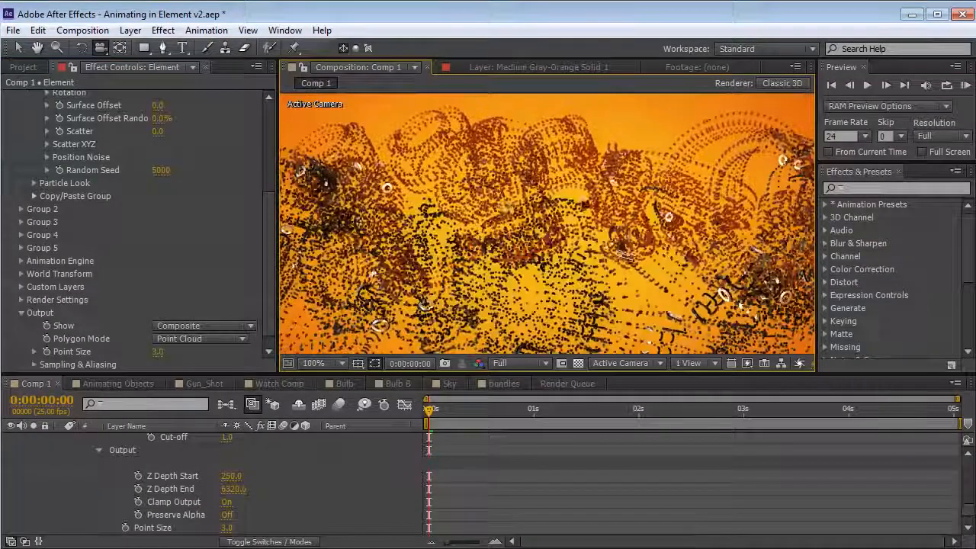
scroll(506, 228, "down", 1)
key("period")
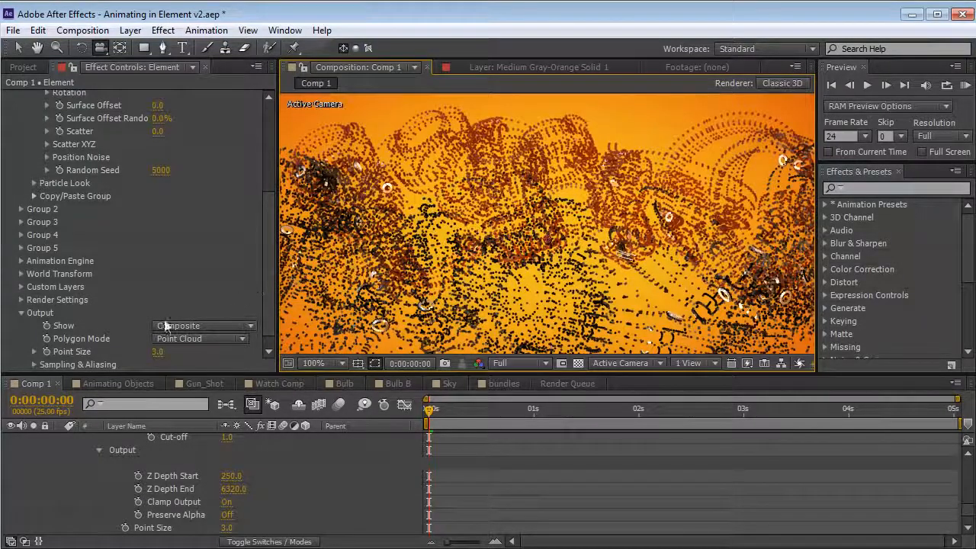
Set the Output Polygon Mode to Wireframe and inspect the headphones ring with the camera in the maximized composition
left_click(196, 339)
left_click(198, 372)
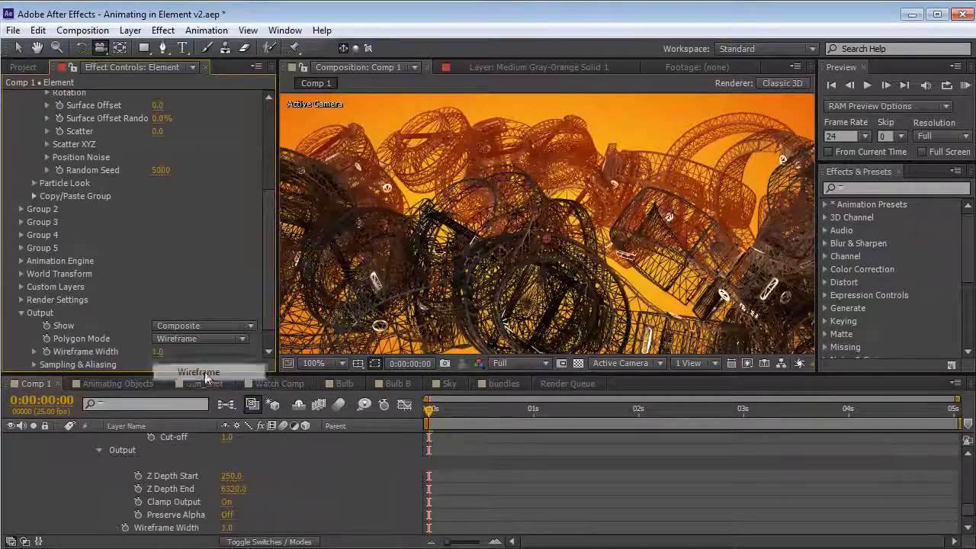
key("grave")
left_click_drag(599, 313, 511, 262)
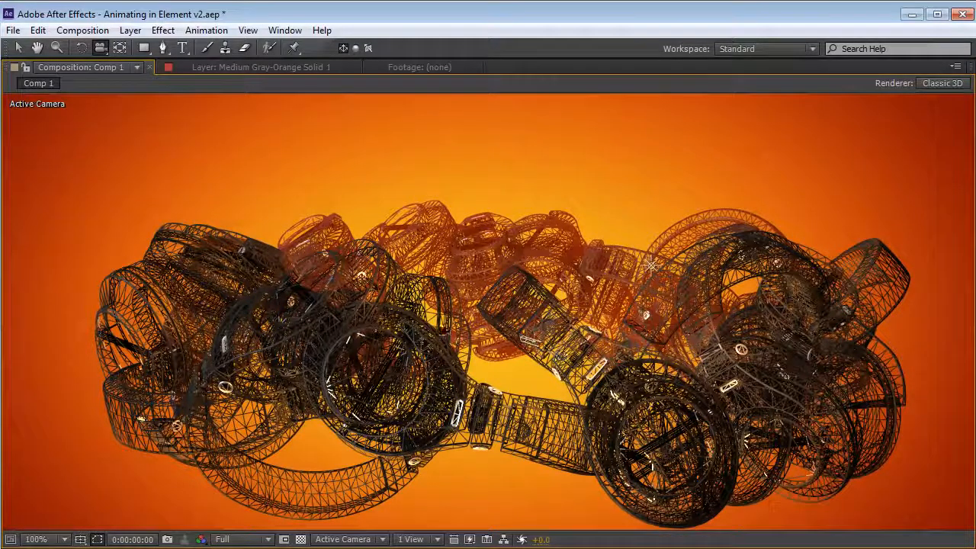
left_click_drag(490, 356, 482, 324)
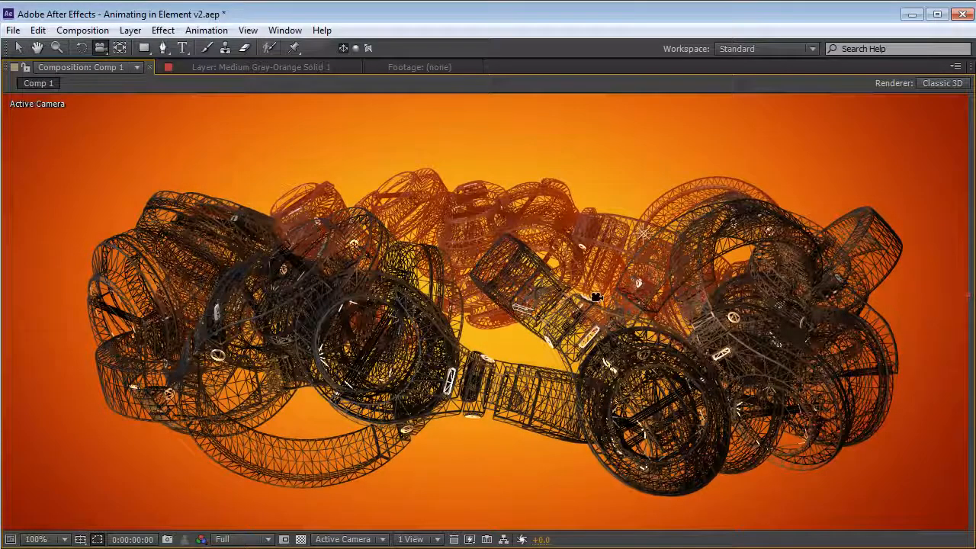
Set the Output Polygon Mode to Normal and Group 1's Replicator Shape to Sphere
key("grave")
left_click(198, 338)
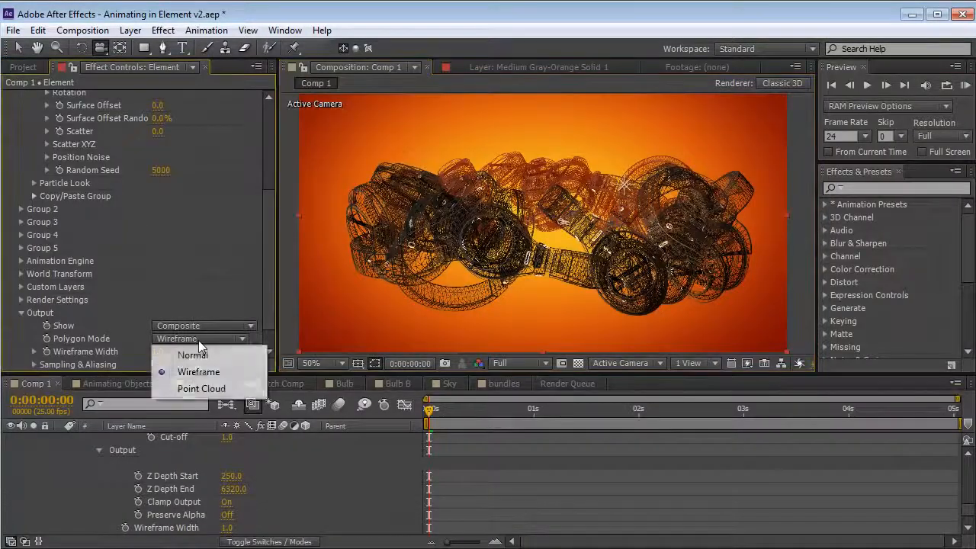
left_click(193, 355)
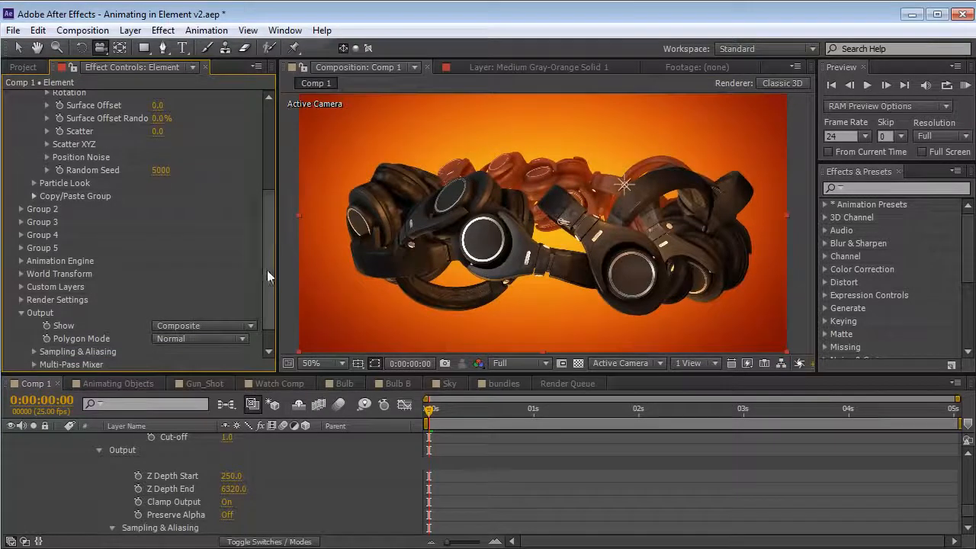
left_click_drag(267, 270, 280, 173)
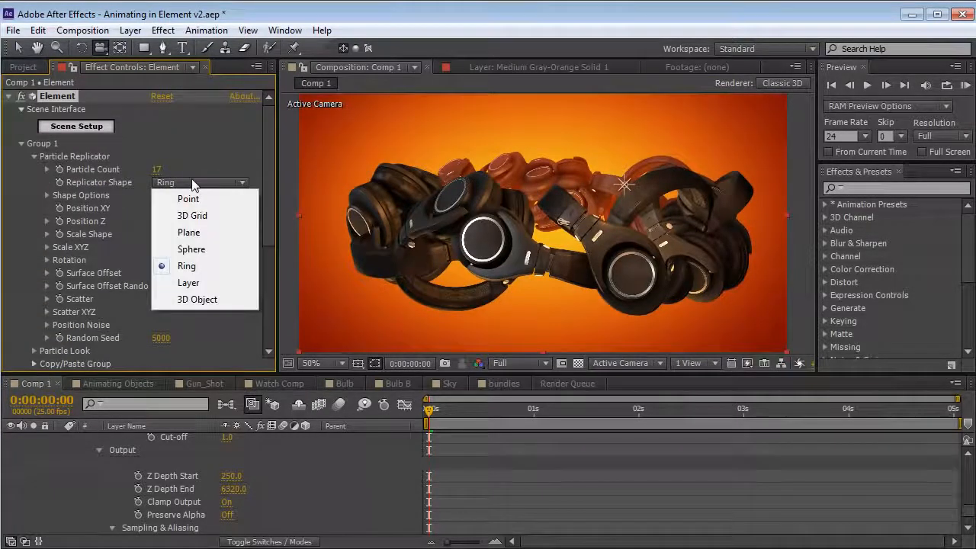
left_click(204, 250)
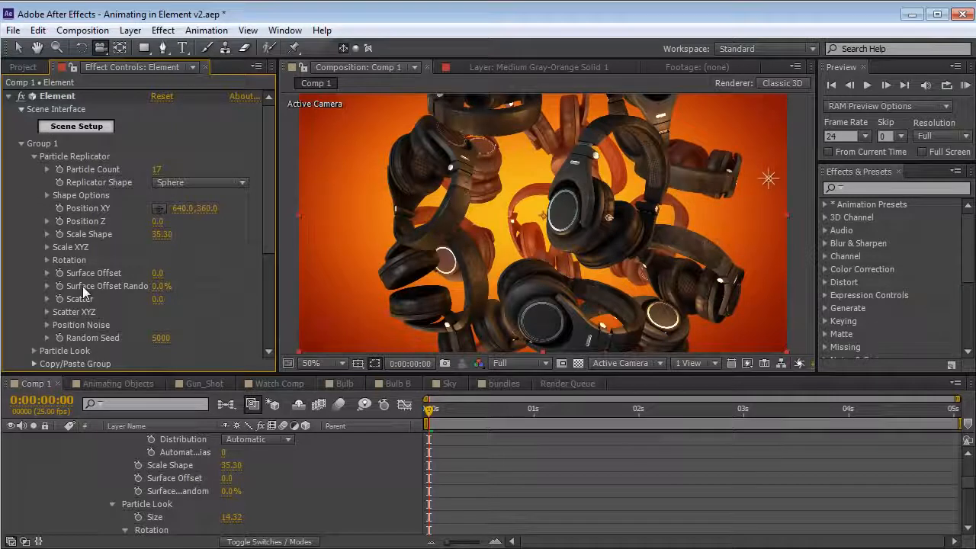
Animate Group 1's Scale Shape from 0 at the first frame to 35.30 at 0:00:01:17, and scrub through the growth
left_click(60, 235)
left_click_drag(491, 412, 604, 412)
left_click_drag(430, 467, 600, 472)
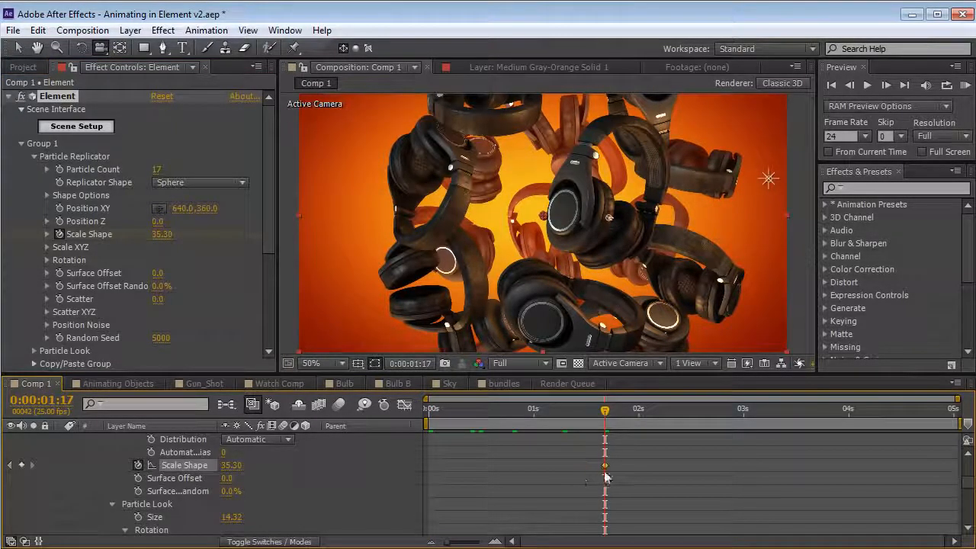
key("Home")
left_click(162, 234)
type("0")
key("Return")
left_click_drag(433, 418, 580, 421)
Keyframe Rotation Random in Group 1's Particle Look at 171° near 0:00:01:17 and at 0° on the first frame
left_click_drag(269, 206, 269, 213)
scroll(268, 219, "down", 3)
left_click(33, 297)
scroll(32, 297, "down", 8)
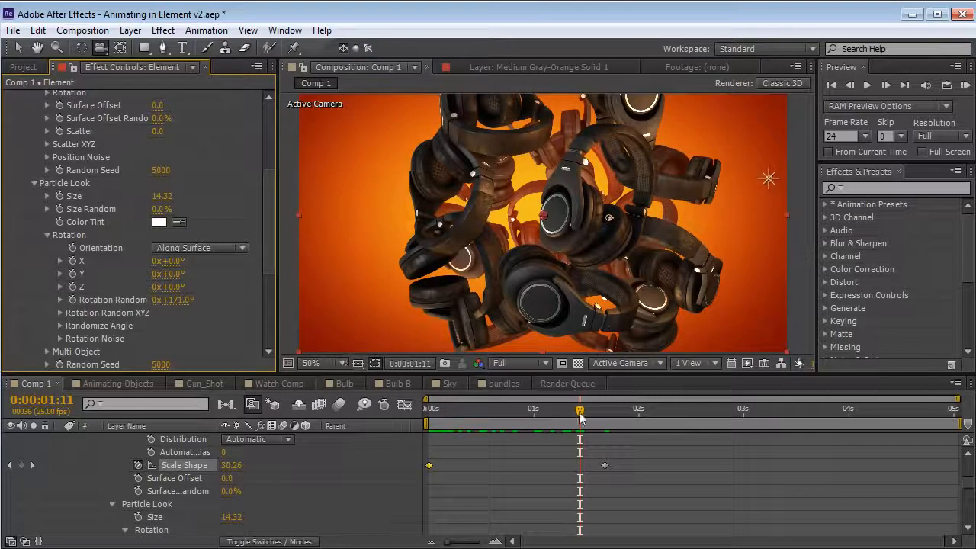
left_click_drag(580, 411, 601, 410)
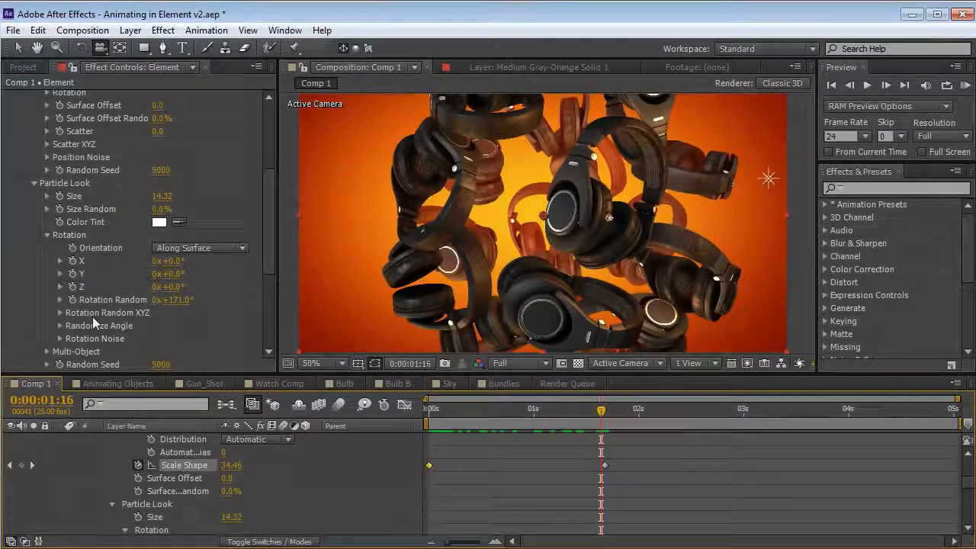
key("Page_Down")
left_click(72, 300)
left_click_drag(450, 410, 422, 409)
left_click(177, 300)
type("0")
key("Return")
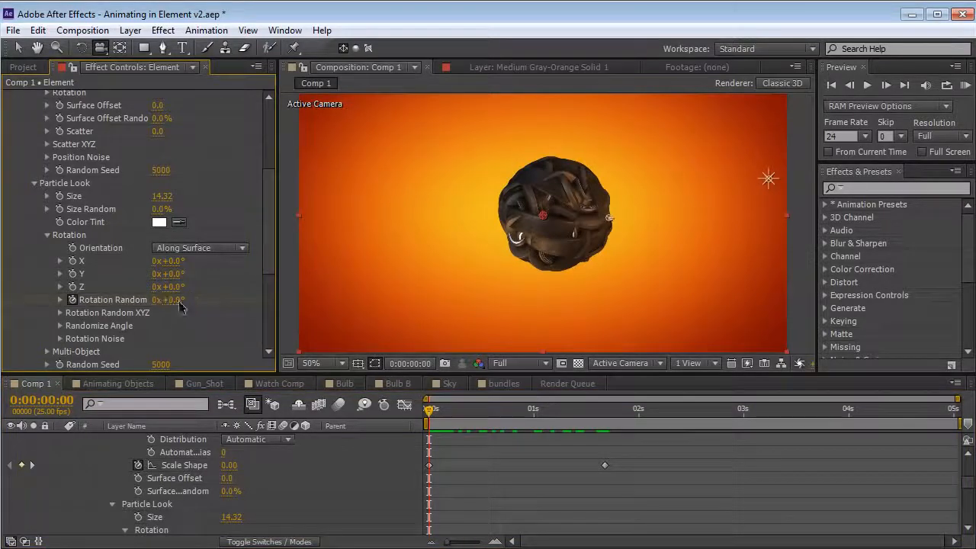
Set the Particle Look rotation's Orientation to Fixed and scrub through the animation from its first keyframes
left_click(212, 249)
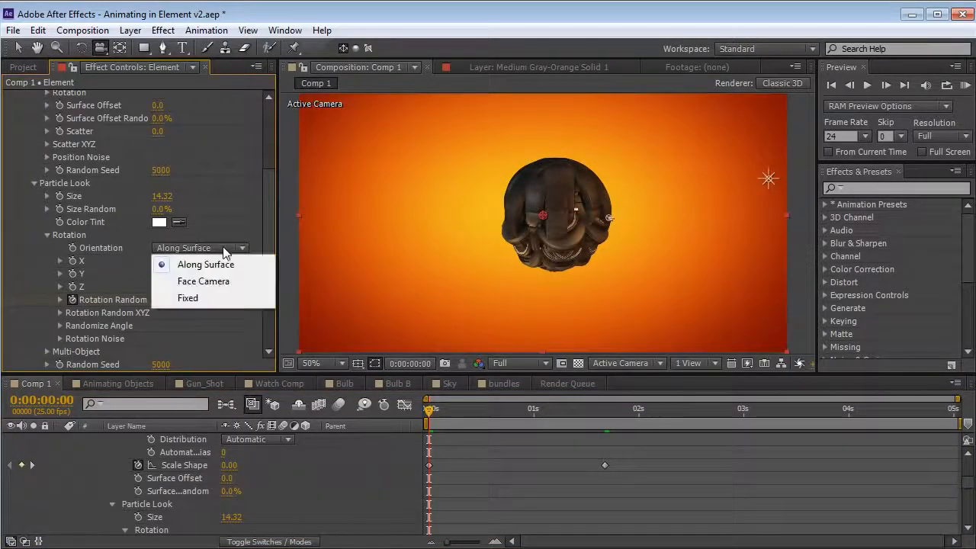
left_click(191, 299)
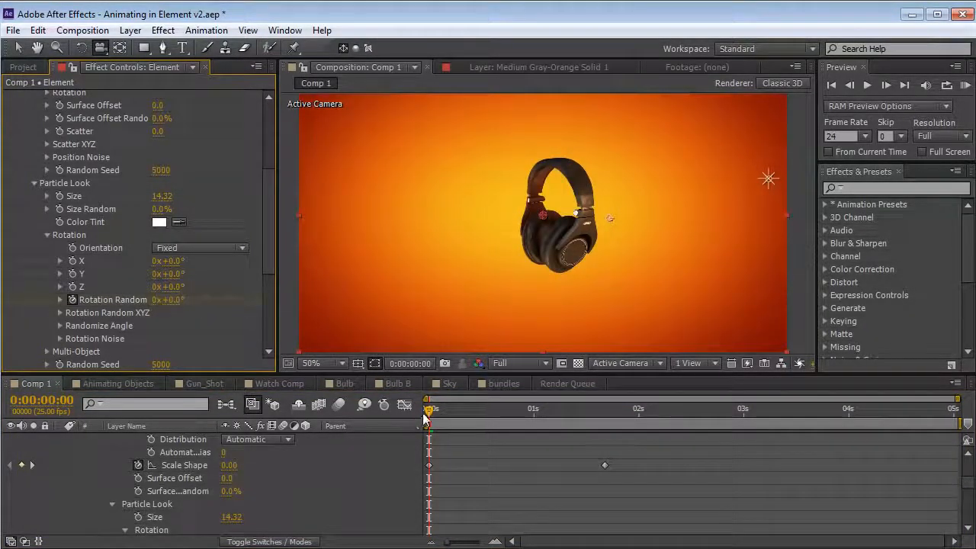
left_click_drag(461, 458, 412, 482)
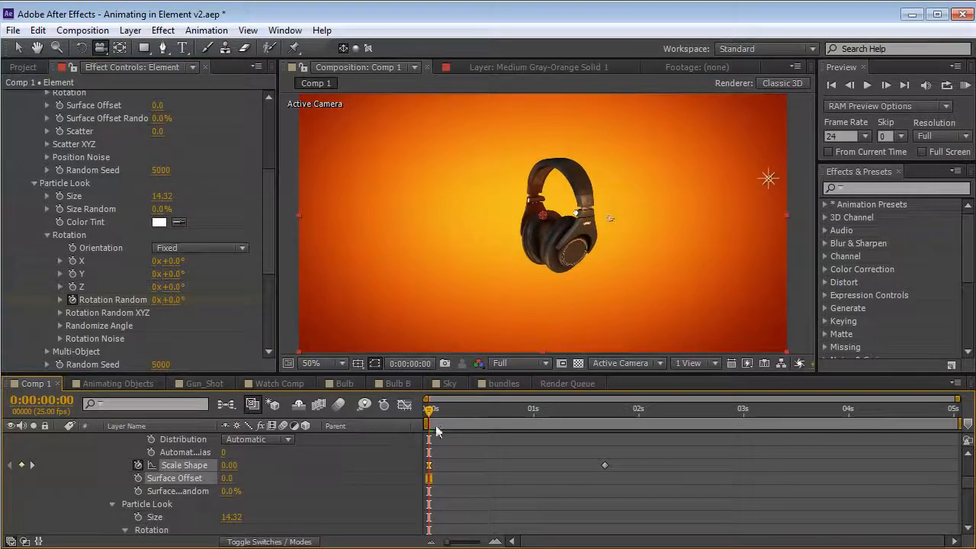
left_click_drag(429, 409, 540, 454)
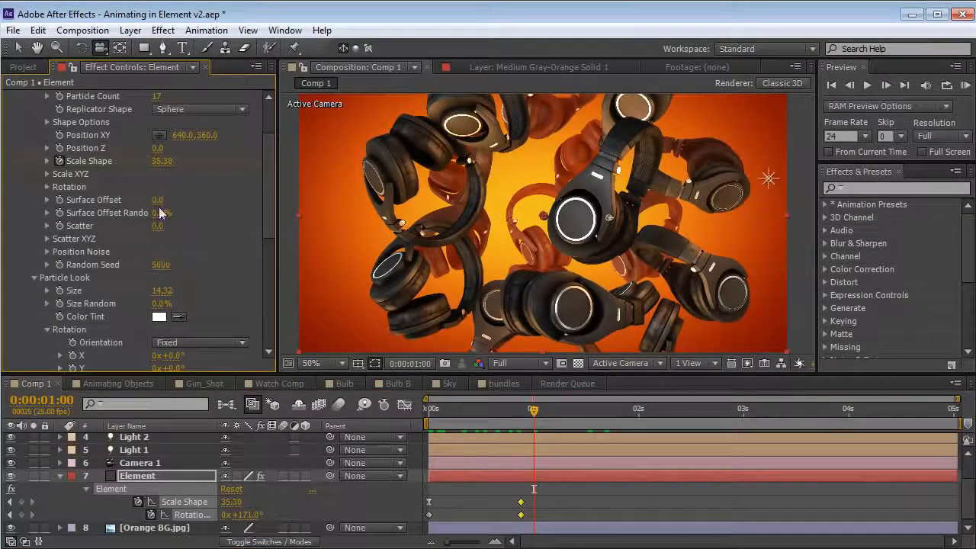
Try a higher Scatter value in Group 1's Particle Replicator and undo the change
left_click_drag(156, 235, 183, 228)
key("ctrl+z")
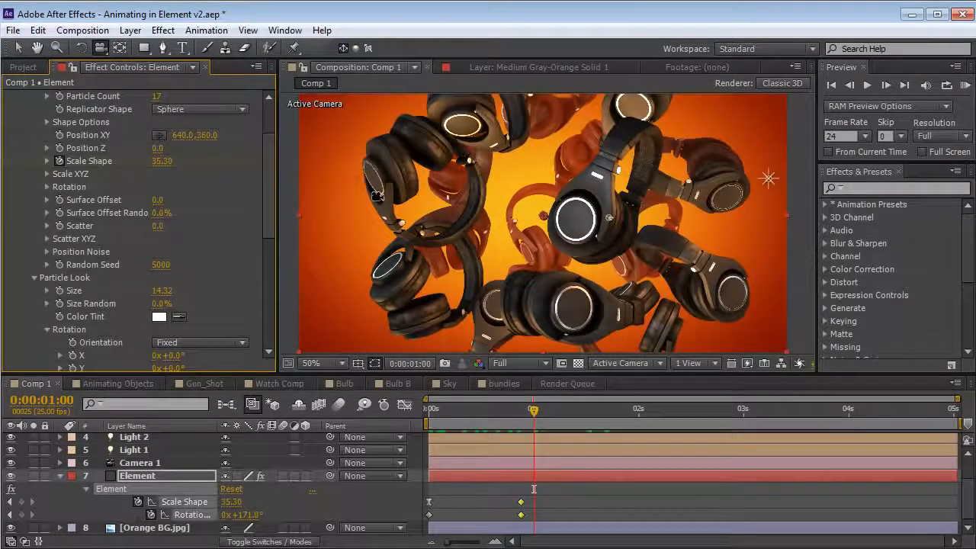
left_click_drag(270, 224, 271, 175)
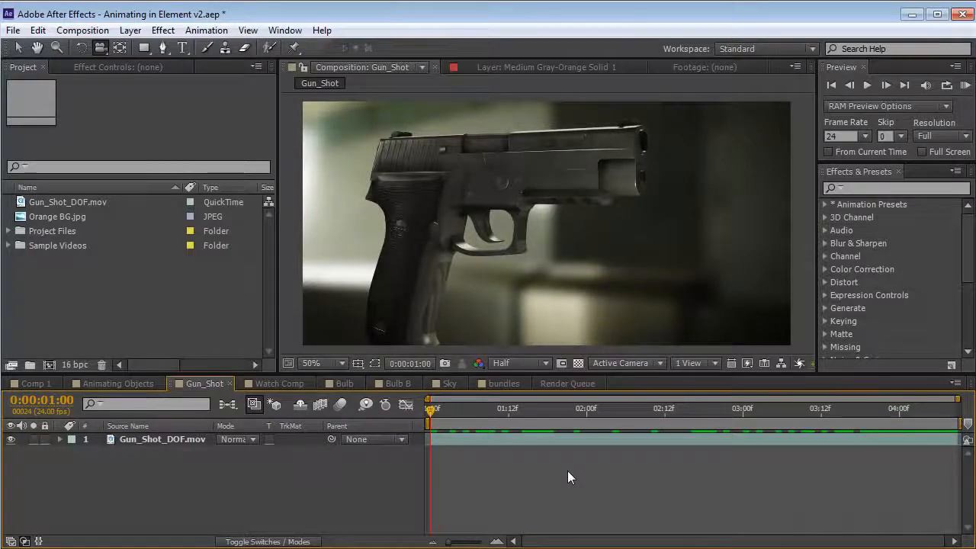
Play the Gun_Shot composition and scrub through the start of the clip
key("space")
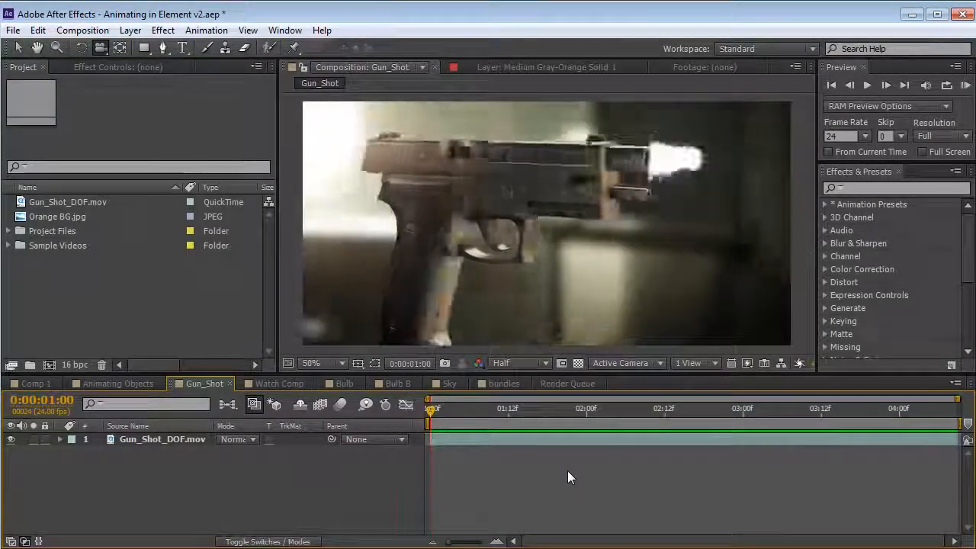
left_click_drag(473, 411, 455, 434)
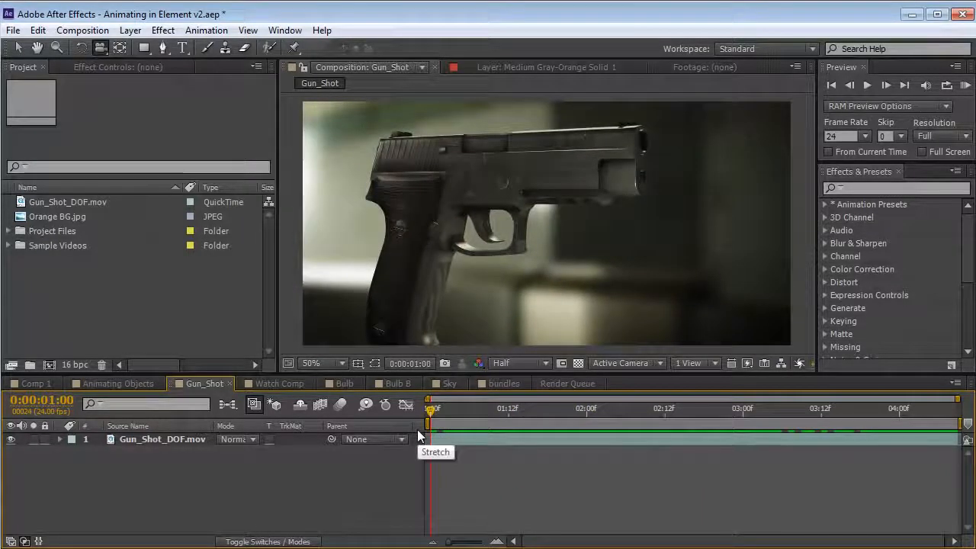
Open the Animating Objects composition, try a camera orbit around the handgun, undo it, and make a slight camera adjustment
left_click(117, 384)
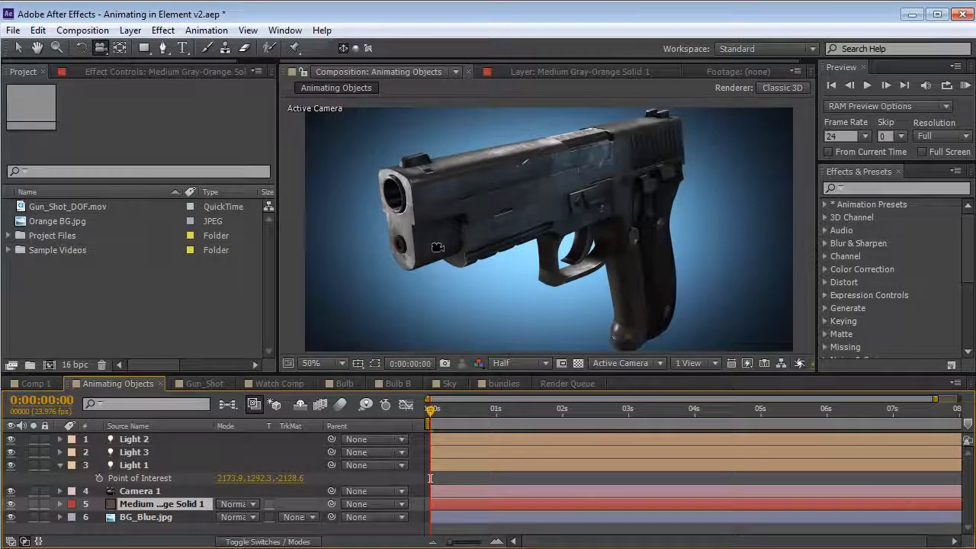
left_click_drag(447, 293, 506, 283)
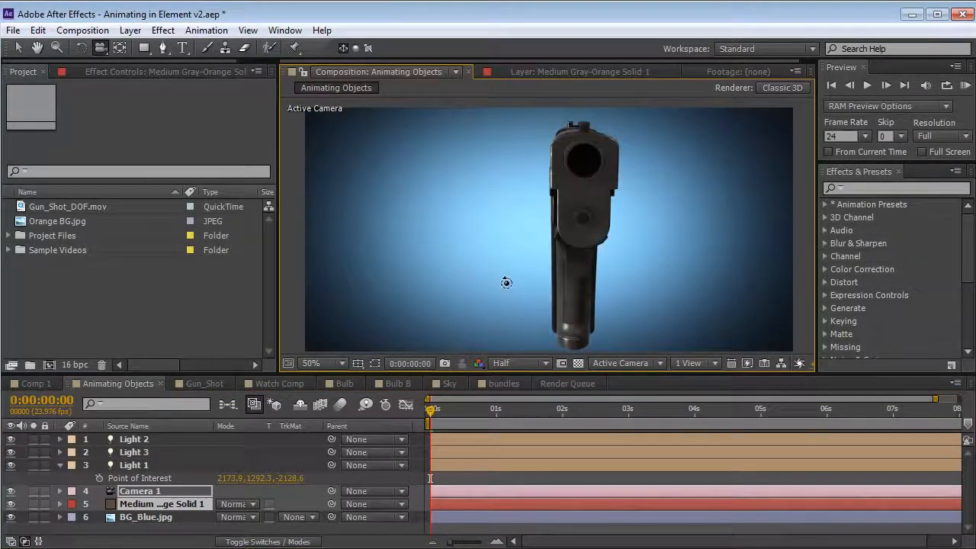
key("ctrl+z")
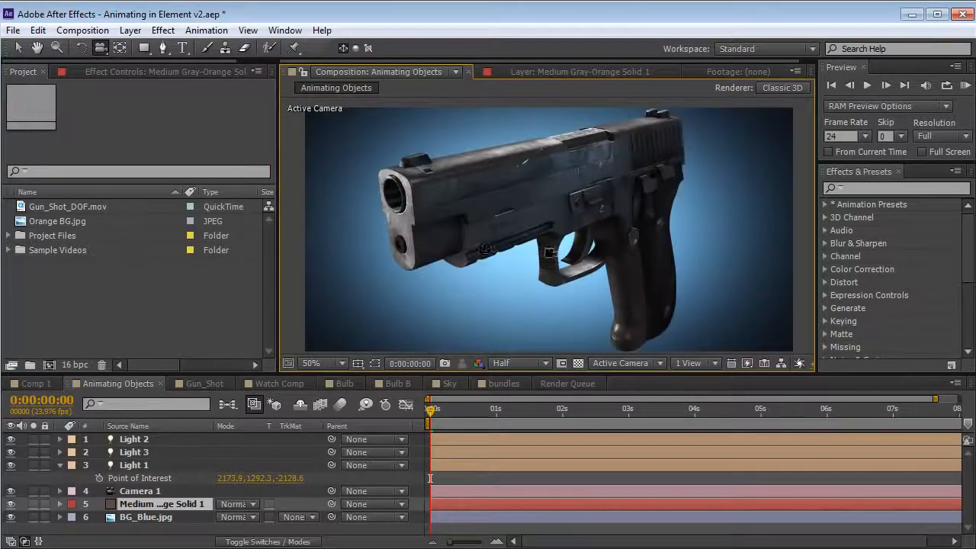
left_click_drag(551, 253, 540, 213)
Open Scene Setup for the handgun's Element effect, select the 45mm_handgun_Body model, and view it from several angles
key("F3")
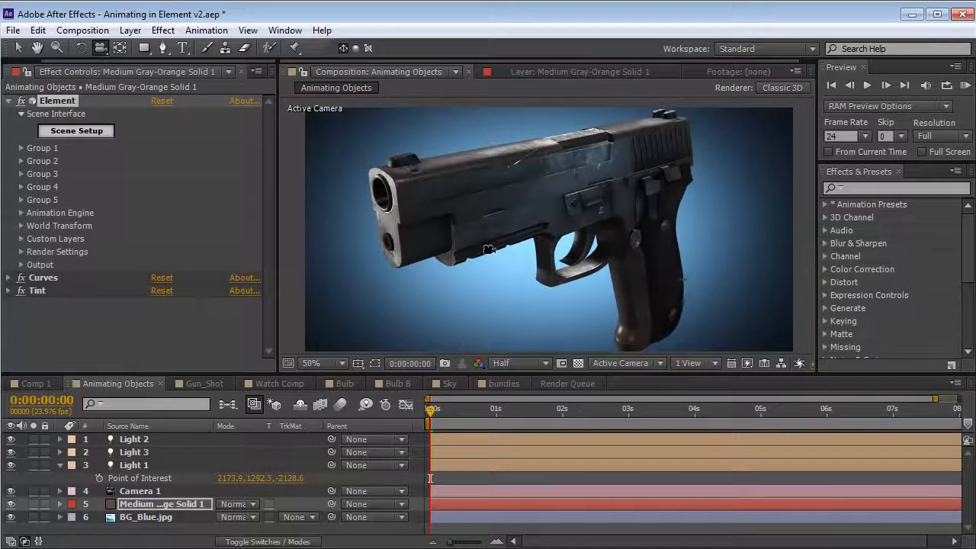
left_click(79, 135)
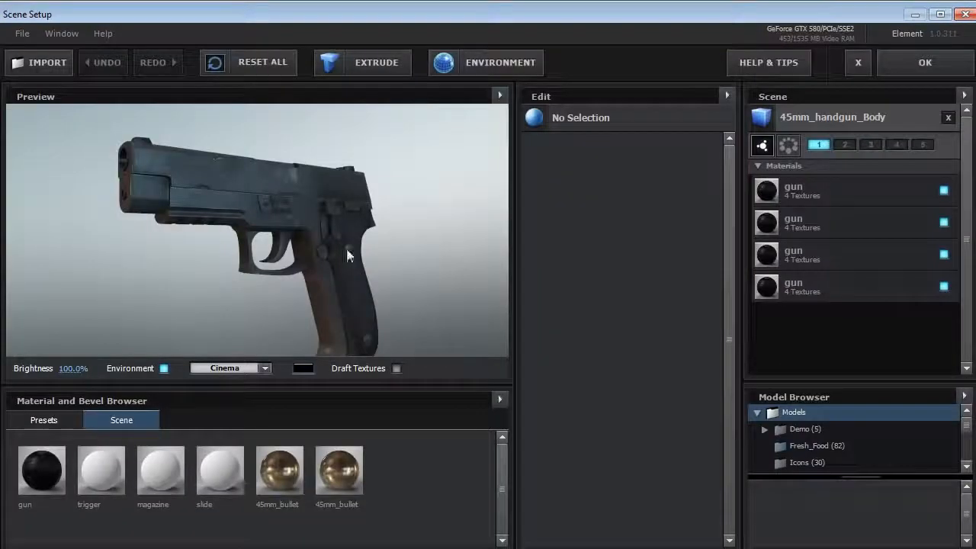
left_click_drag(206, 188, 303, 250)
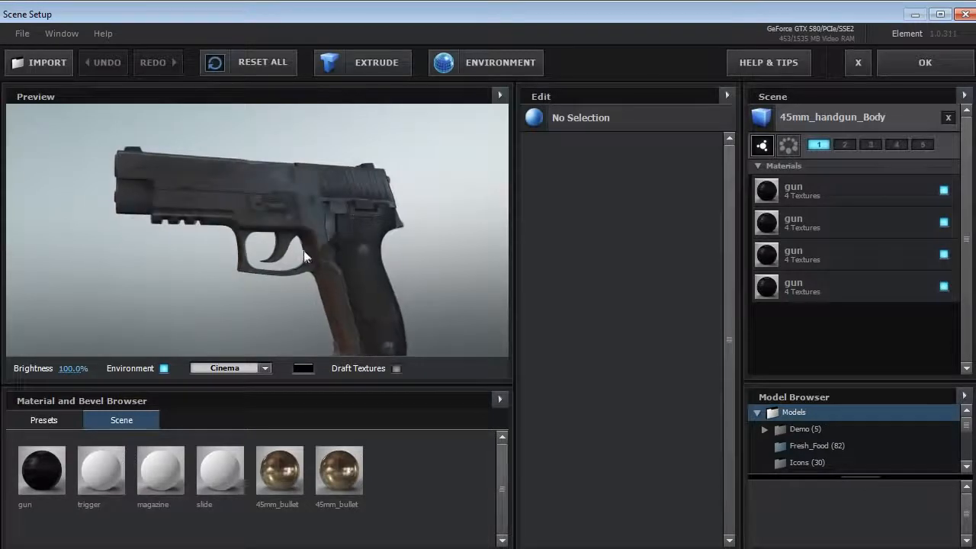
left_click(808, 125)
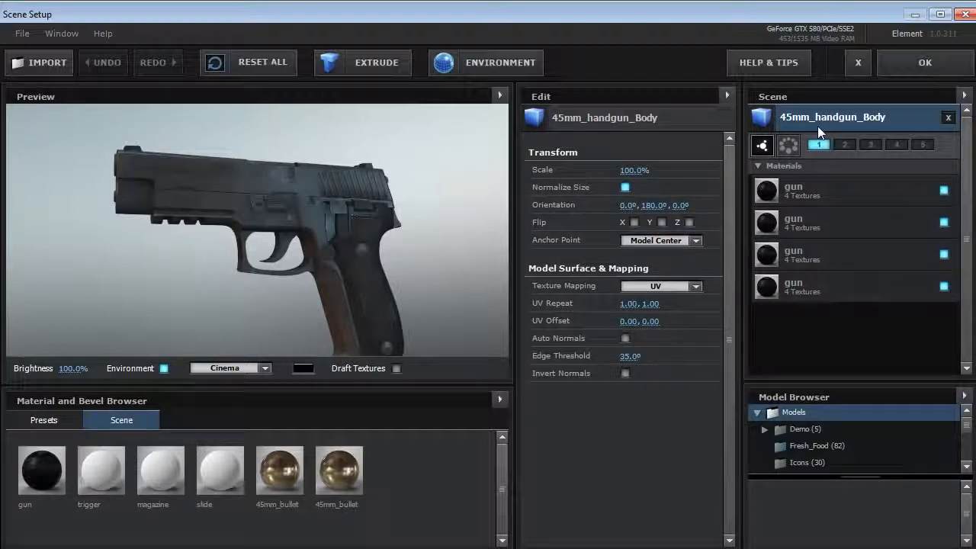
left_click_drag(263, 227, 195, 225)
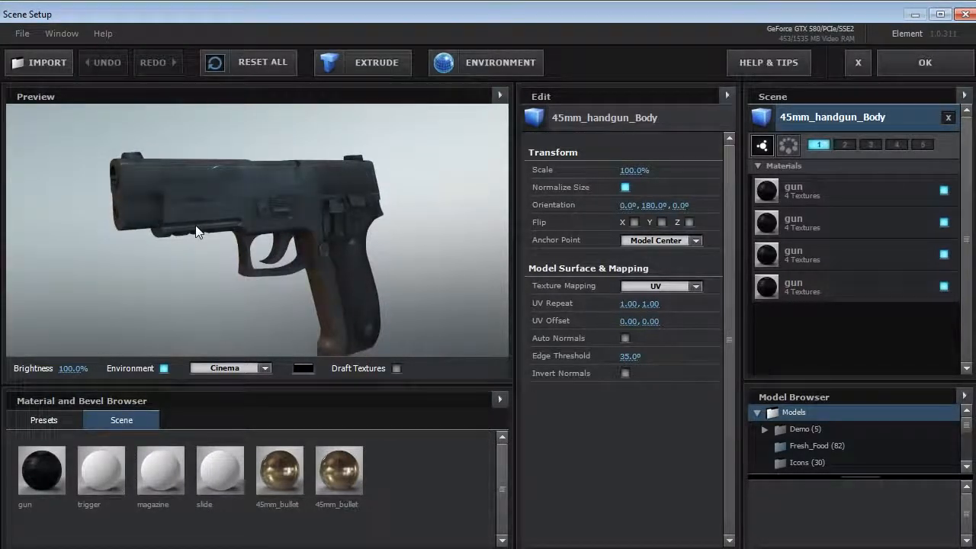
Hide the fourth gun material to examine the handgun's internal parts up close, and enable that material again
left_click(944, 286)
left_click_drag(322, 206, 258, 211)
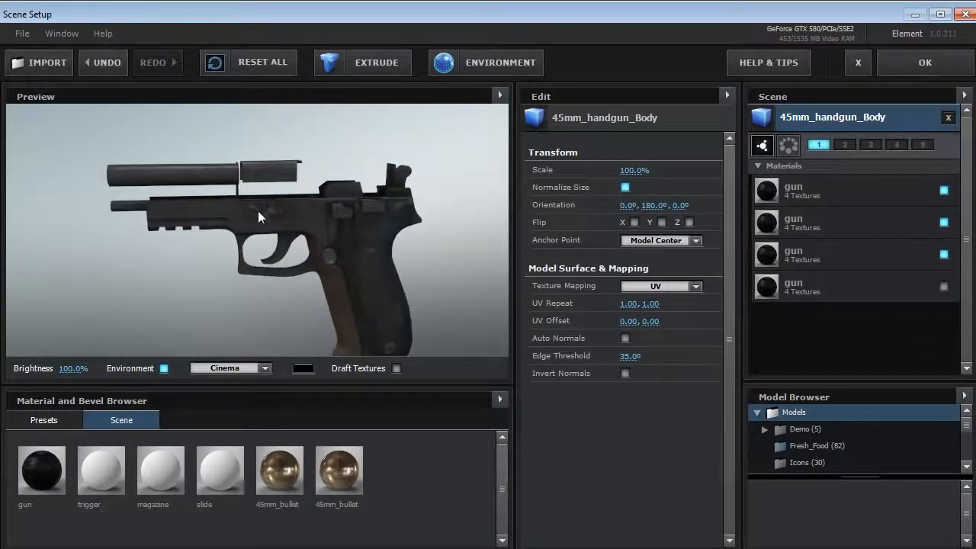
middle_click_drag(258, 211, 271, 225)
scroll(269, 229, "up", 3)
left_click_drag(266, 233, 298, 181)
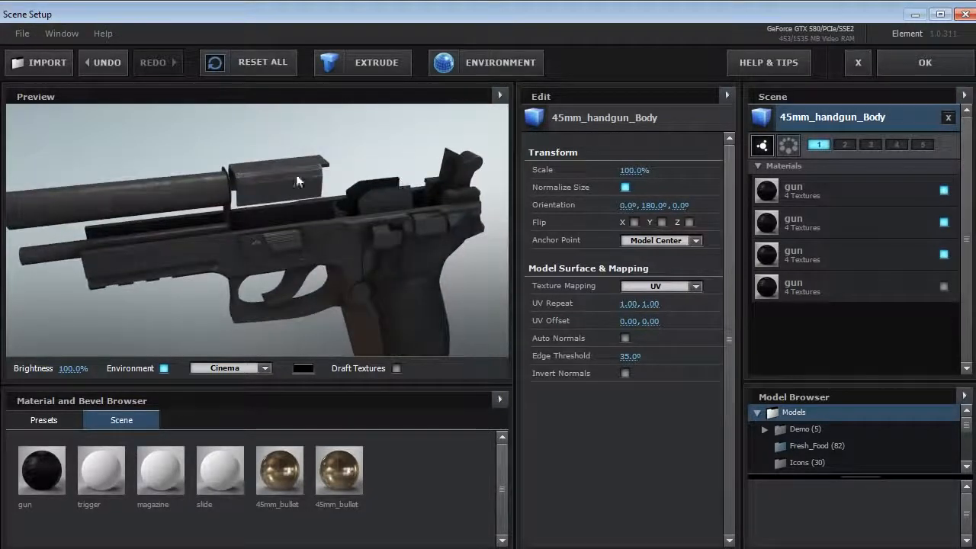
left_click_drag(240, 228, 304, 201)
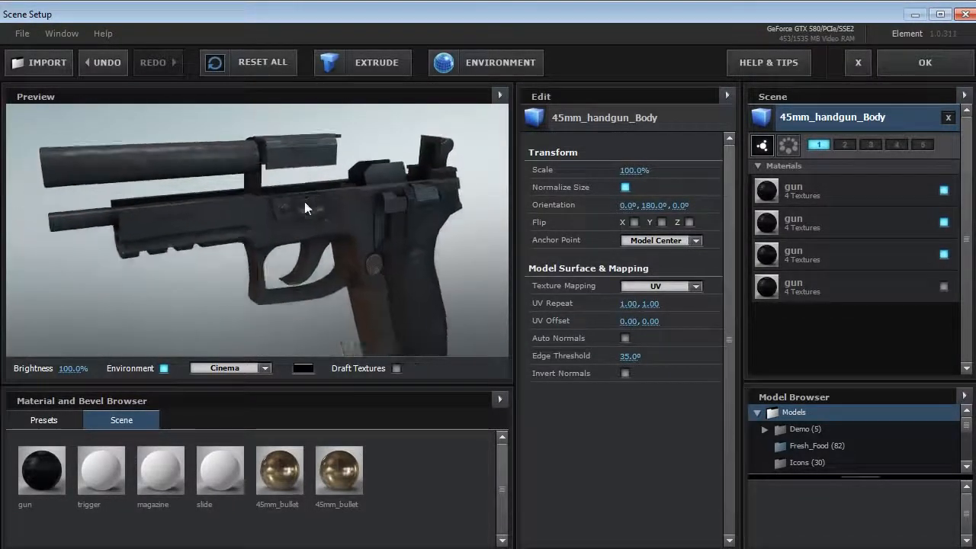
left_click(944, 286)
left_click_drag(345, 227, 370, 225)
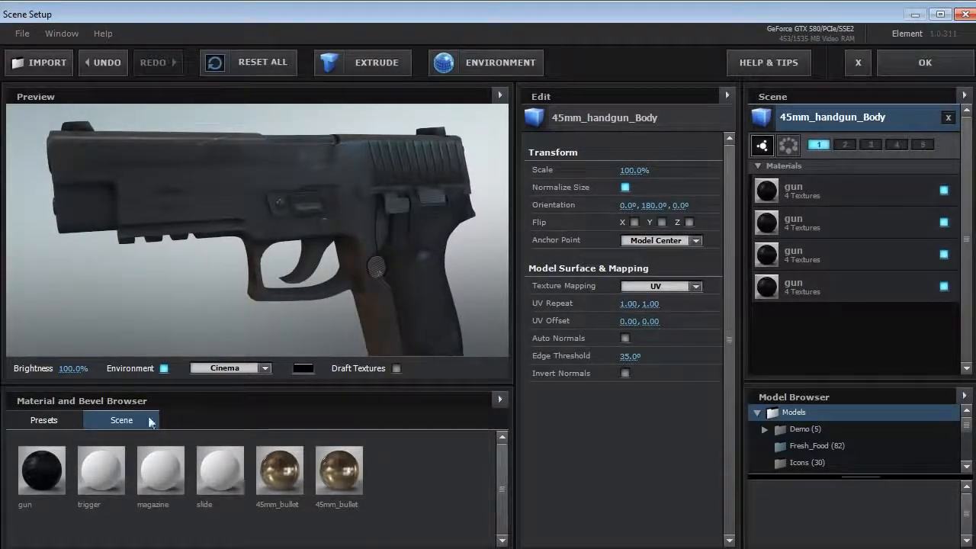
Try the Gold_Basic material preset on the second and fourth gun materials, inspect the handgun, and undo both material changes
left_click(44, 421)
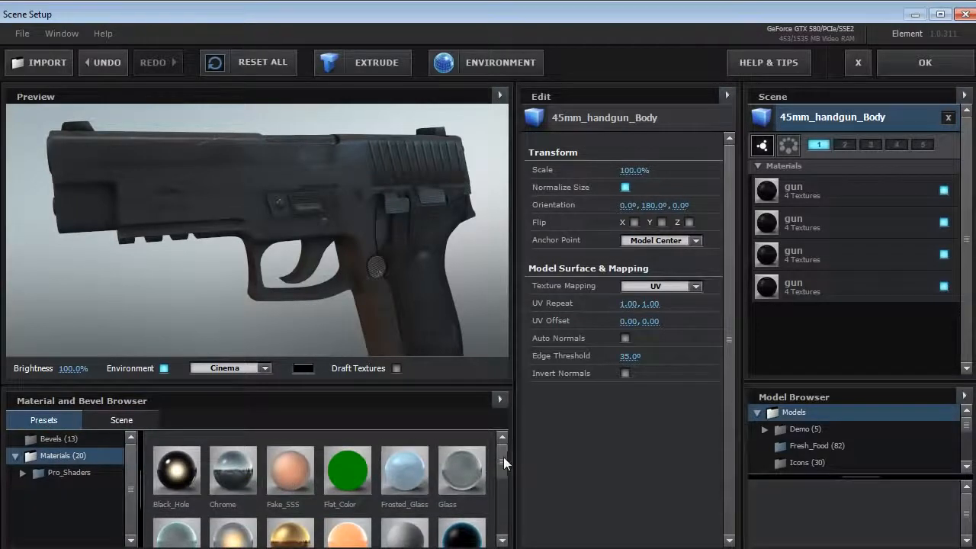
left_click_drag(503, 457, 501, 472)
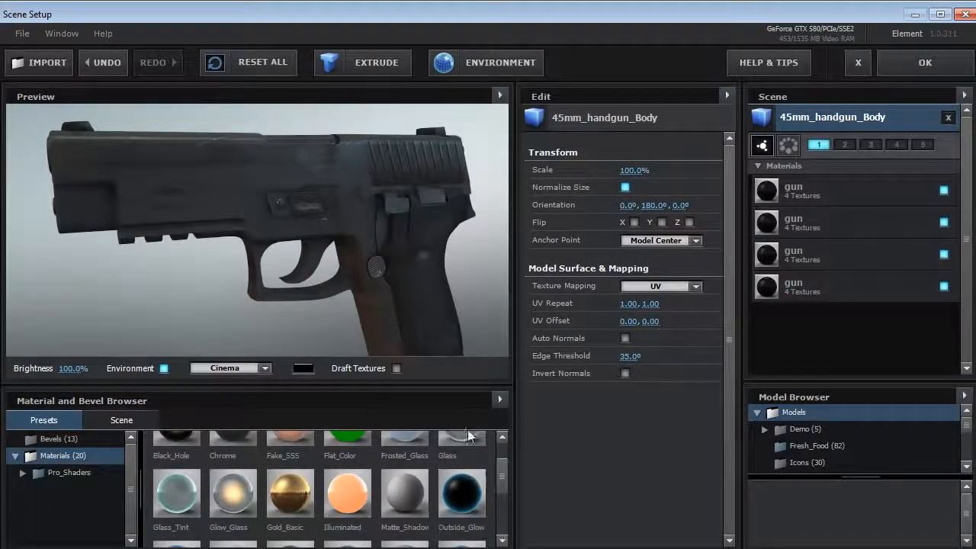
left_click_drag(290, 493, 812, 219)
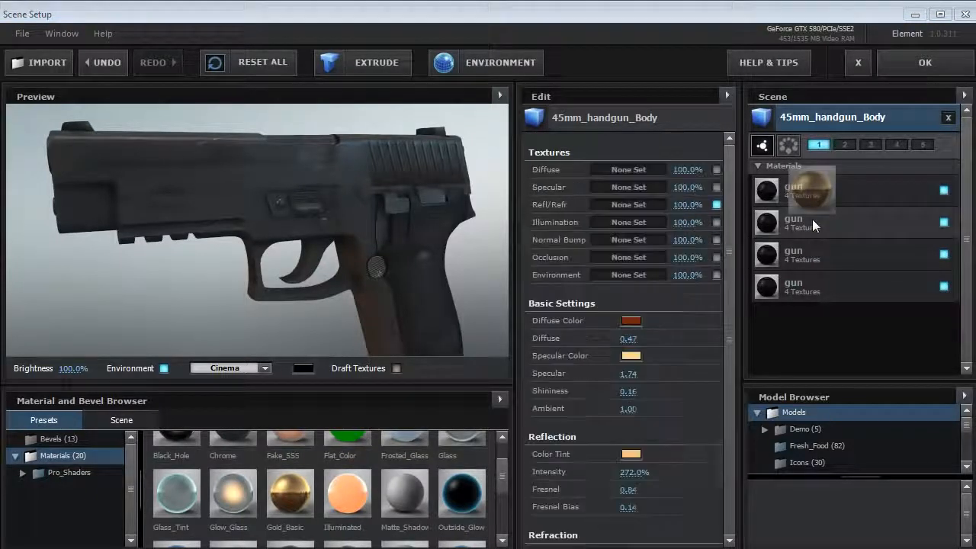
left_click_drag(316, 269, 311, 356)
left_click_drag(294, 496, 793, 286)
left_click_drag(170, 191, 196, 247)
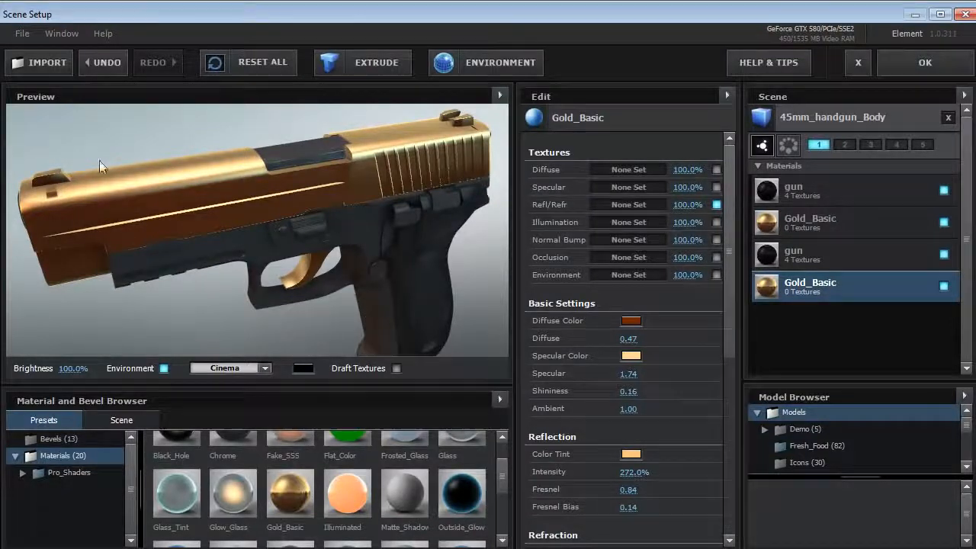
key("ctrl+z")
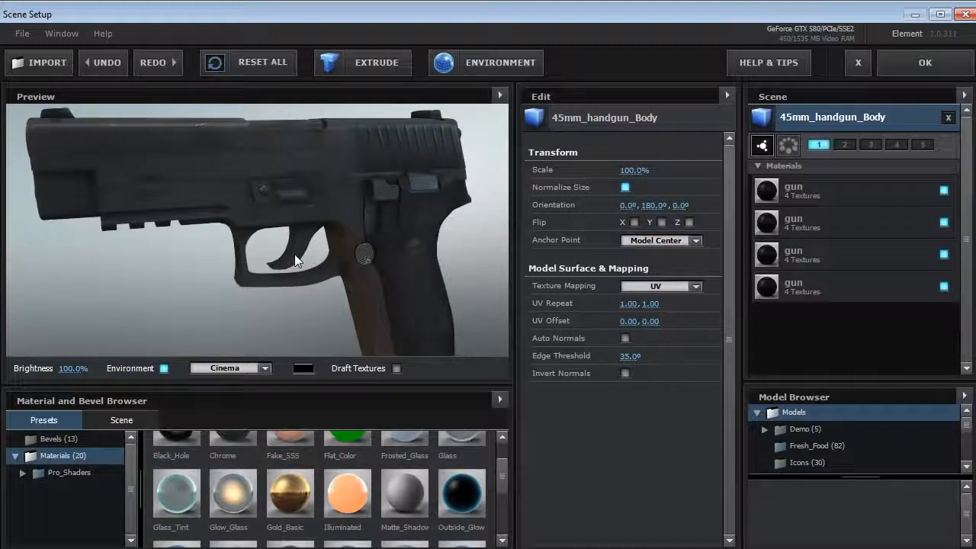
Hide the fourth gun material of 45mm_handgun_Body and duplicate the model in the scene
left_click_drag(266, 229, 248, 254)
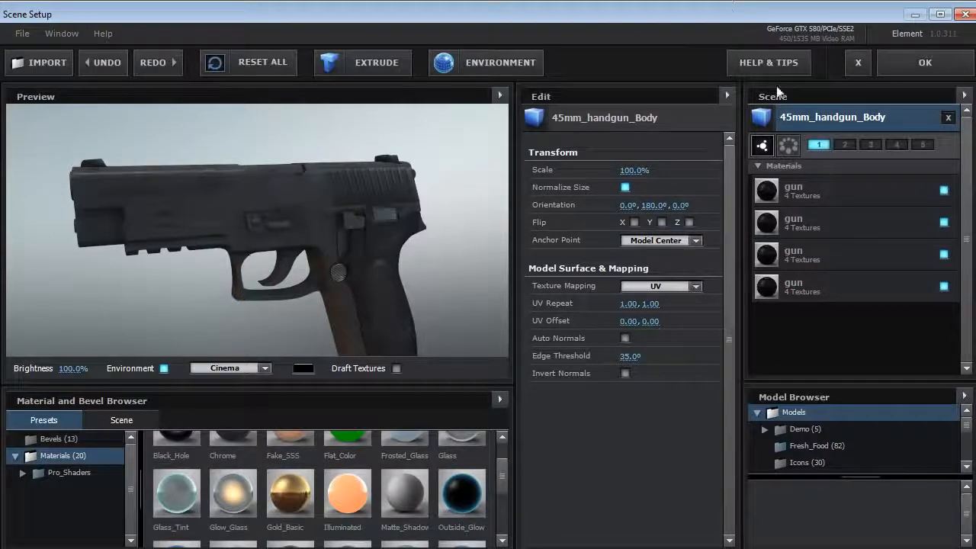
left_click(944, 286)
left_click_drag(313, 250, 312, 254)
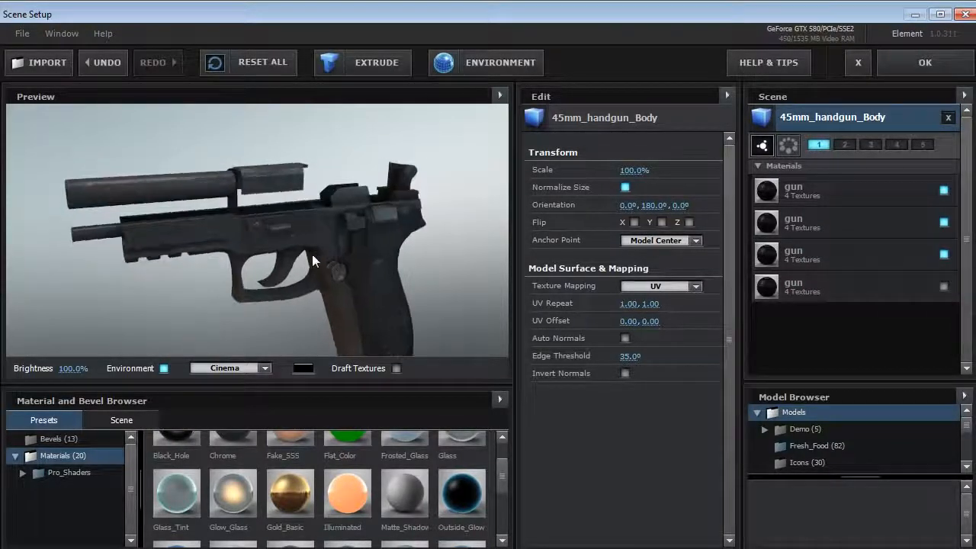
right_click(806, 118)
left_click(855, 124)
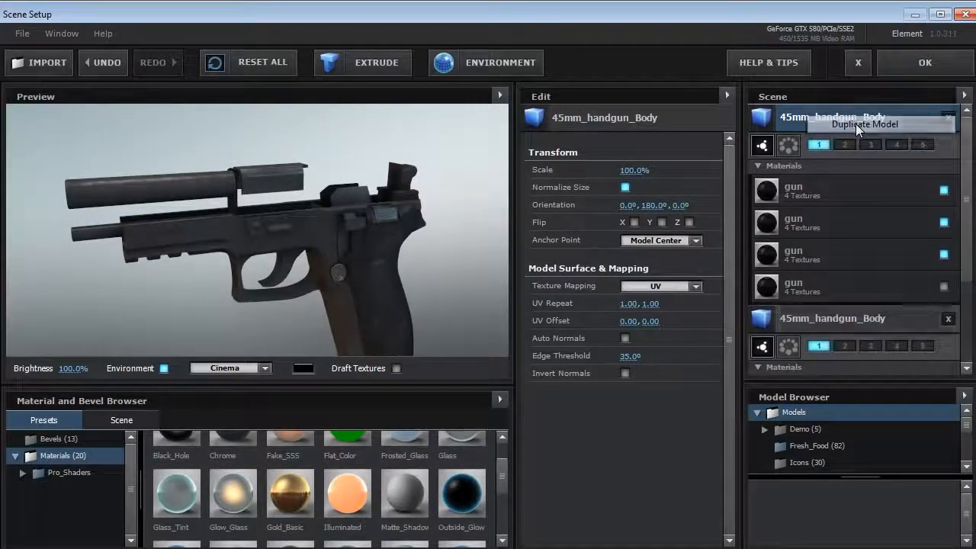
In the first handgun copy, hide the first three gun materials and enable only the fourth one
left_click(944, 190)
left_click(944, 222)
left_click(944, 254)
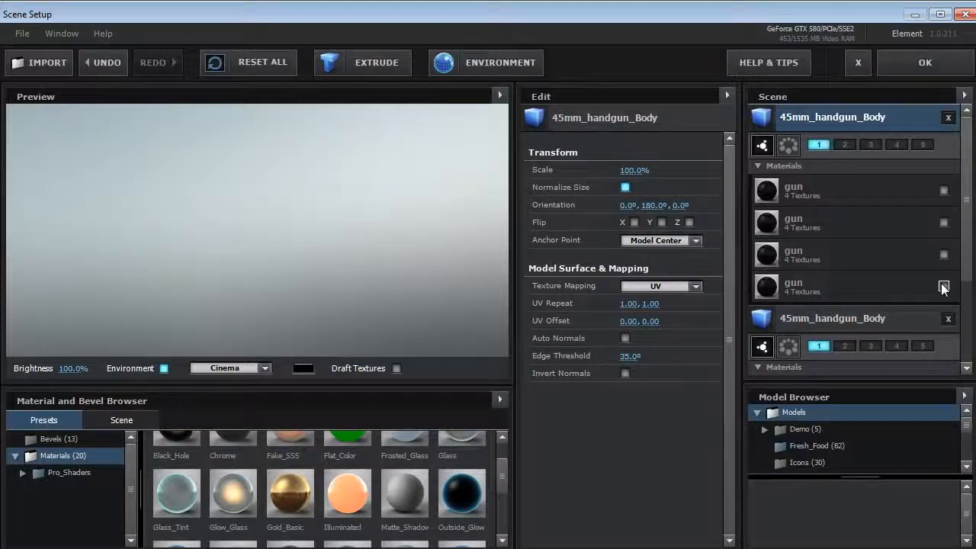
left_click(944, 286)
left_click_drag(249, 259, 155, 225)
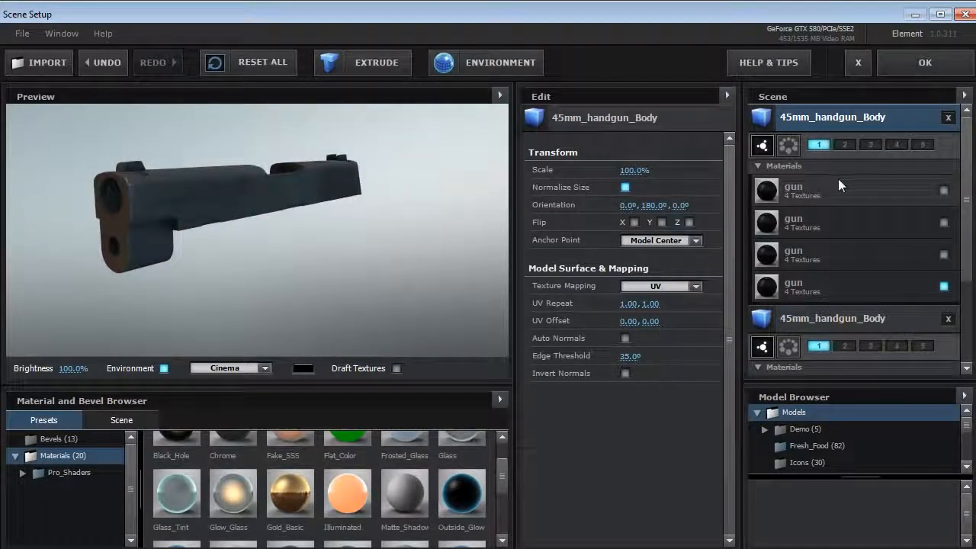
Collapse the material lists of both handgun copies and select the second copy to check its remaining parts
left_click(759, 165)
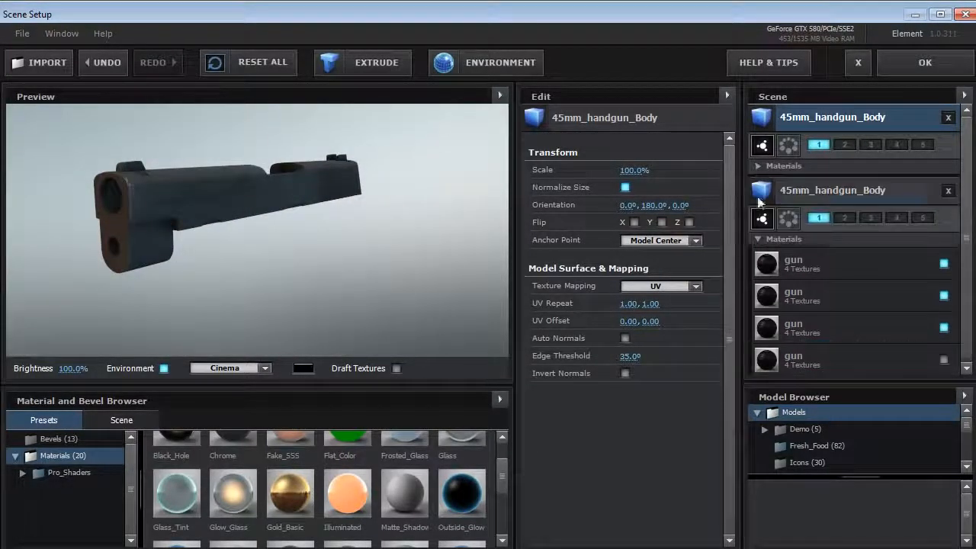
left_click(758, 239)
left_click(806, 192)
left_click_drag(437, 230, 276, 236)
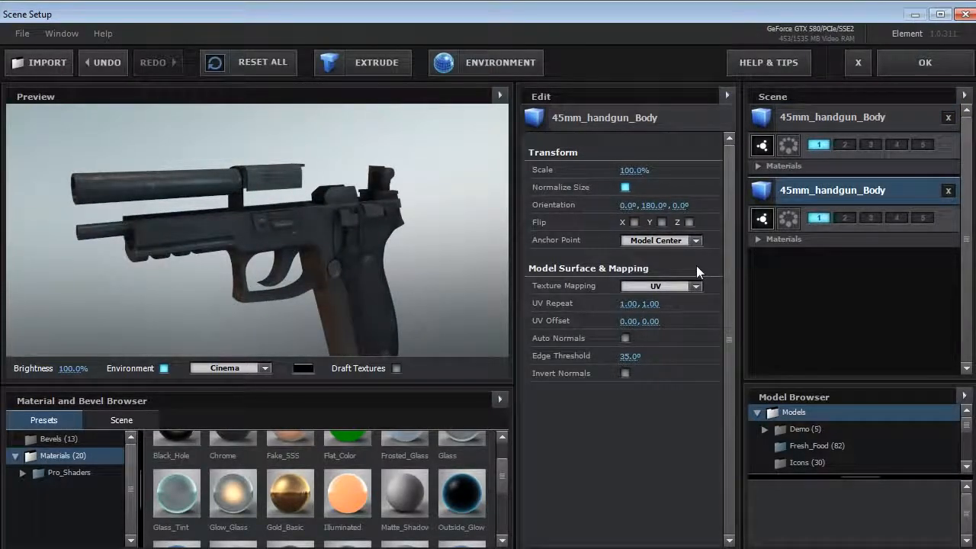
Assign the slide-only handgun copy to group 2 instead of group 1, accept the scene, and adjust the camera angle on the gun
left_click(843, 122)
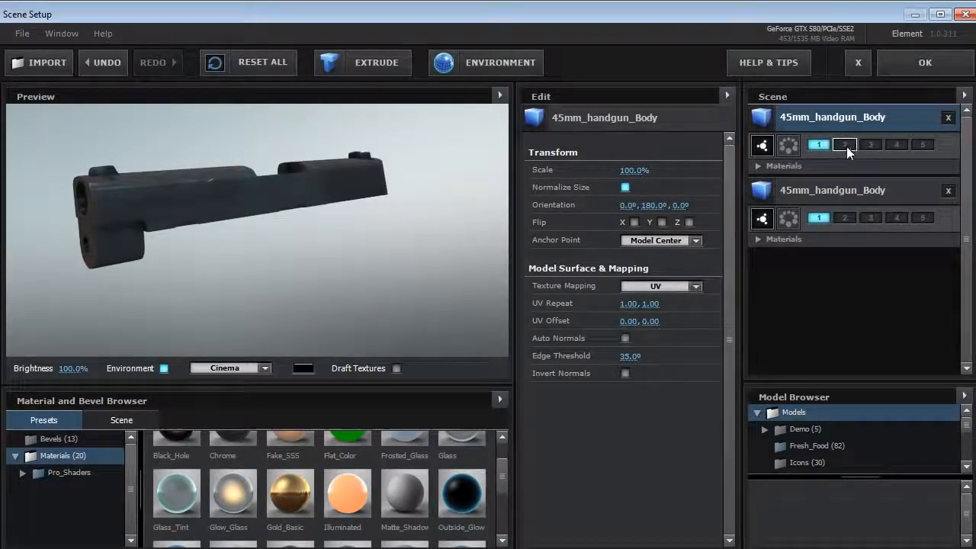
left_click(845, 146)
left_click(818, 146)
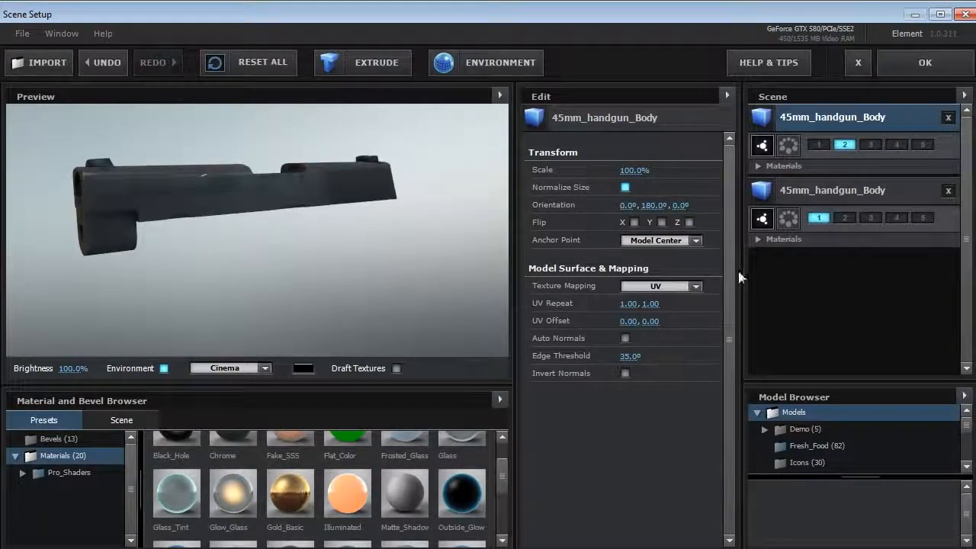
left_click(924, 63)
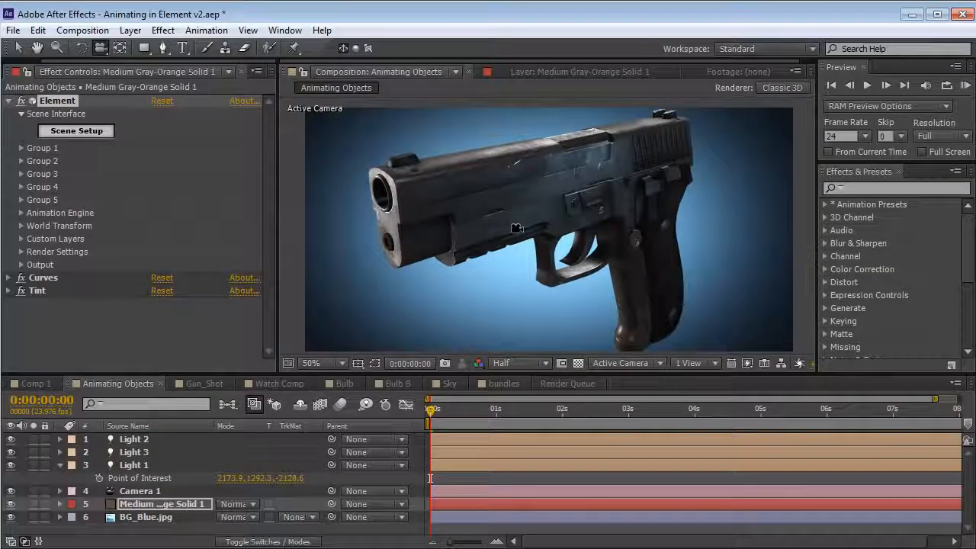
mouse_move(513, 256)
left_mouse_down()
mouse_move(623, 234)
mouse_move(455, 250)
mouse_move(509, 256)
left_mouse_up()
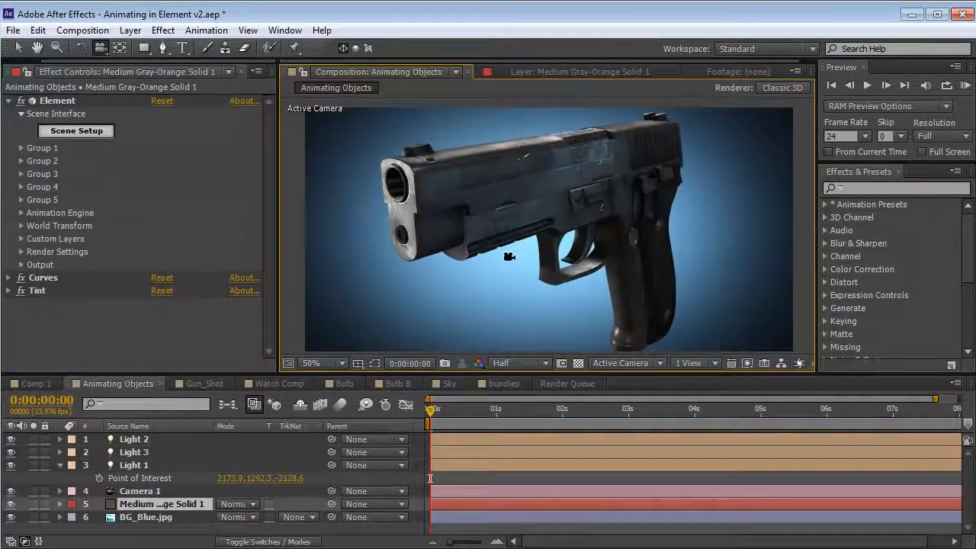
Open Group 2's Particle Replicator settings, try a Position Z of 30, and undo that shift
left_click(19, 162)
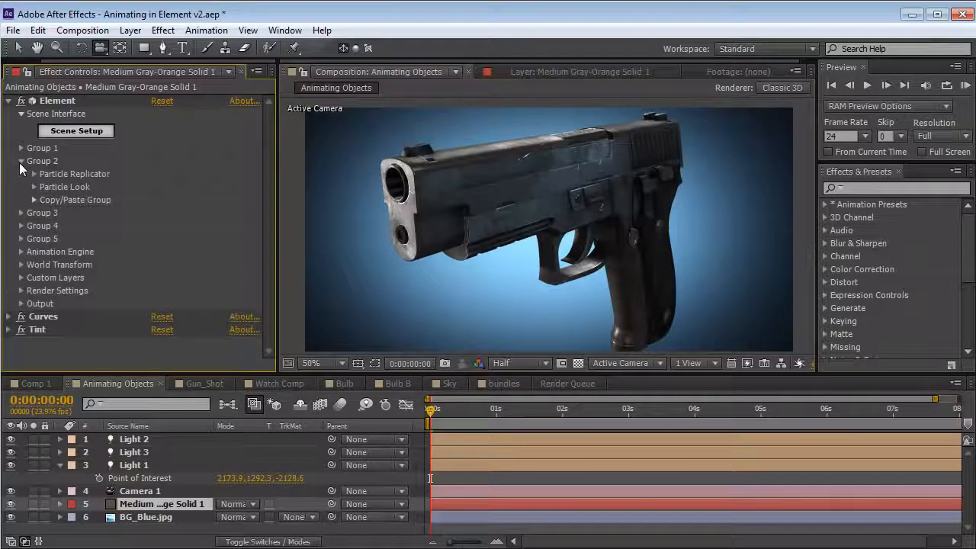
left_click(34, 174)
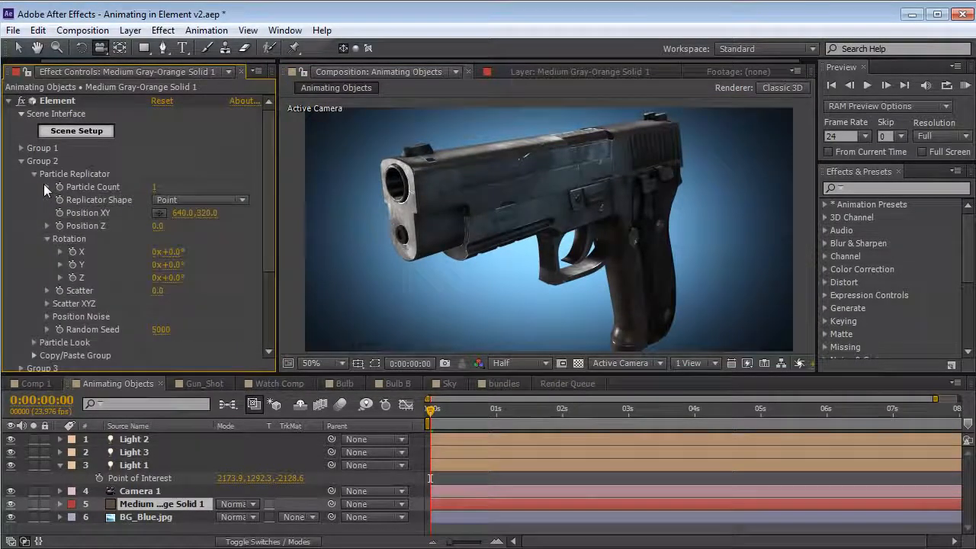
mouse_move(158, 225)
left_mouse_down()
mouse_move(174, 226)
mouse_move(156, 226)
left_mouse_up()
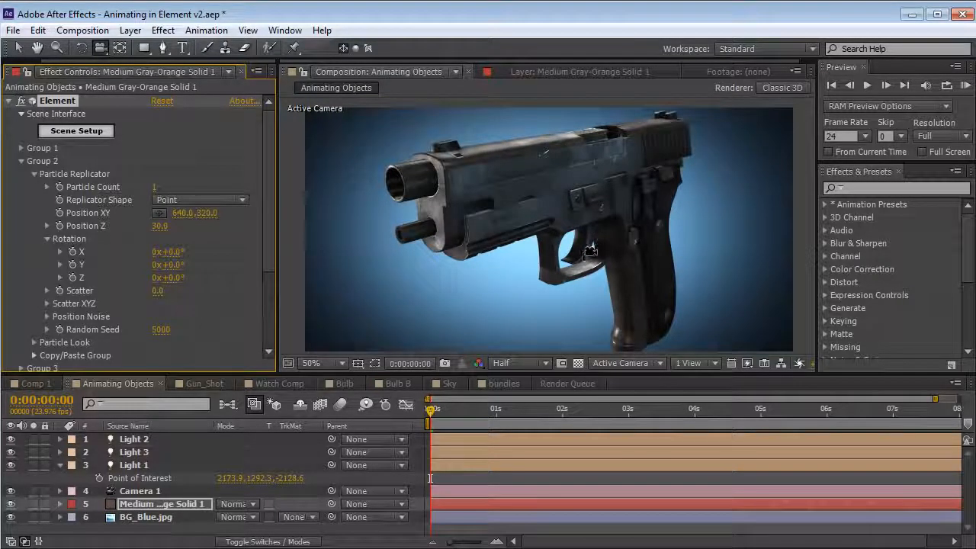
key("ctrl+z")
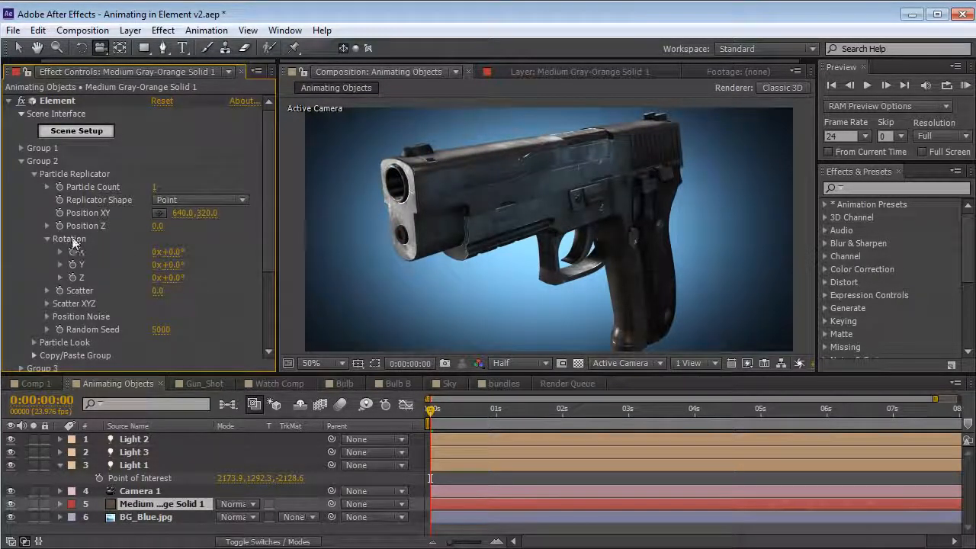
Keyframe Group 2's Position Z at 0 at the start, 60 at 0:00:01:01 and 0 at 0:00:01:16
left_click(60, 227)
left_click_drag(433, 412, 499, 409)
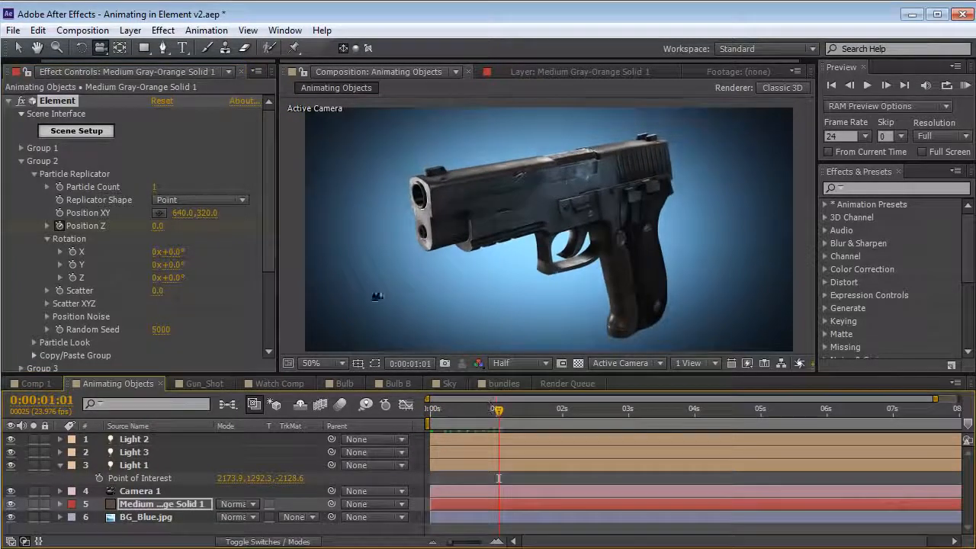
left_click_drag(158, 229, 191, 232)
left_click_drag(499, 410, 541, 410)
key("u")
left_click(157, 228)
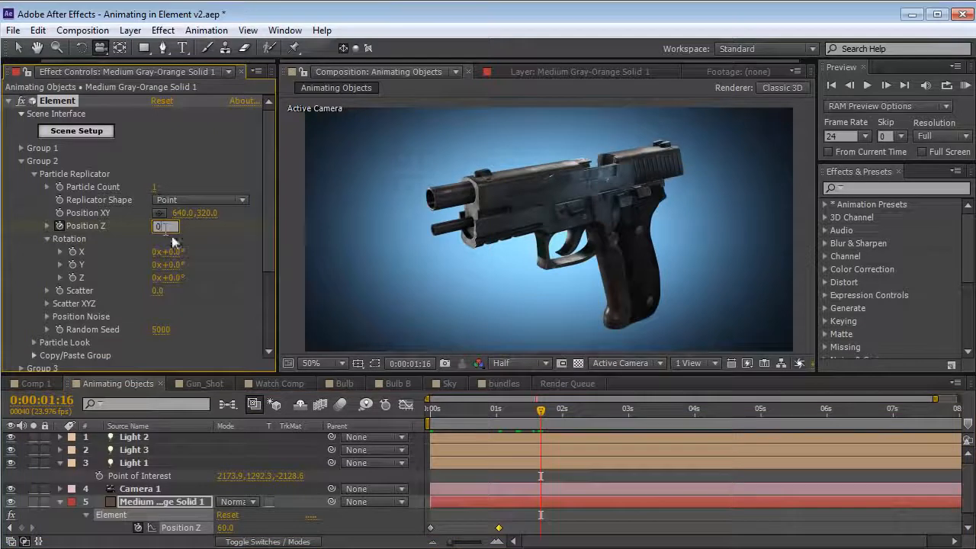
type("0")
key("Return")
Move the middle Position Z keyframe earlier to about 0.7 seconds, scrub to 0:00:00:06, and collapse Group 2
left_click_drag(433, 410, 469, 431)
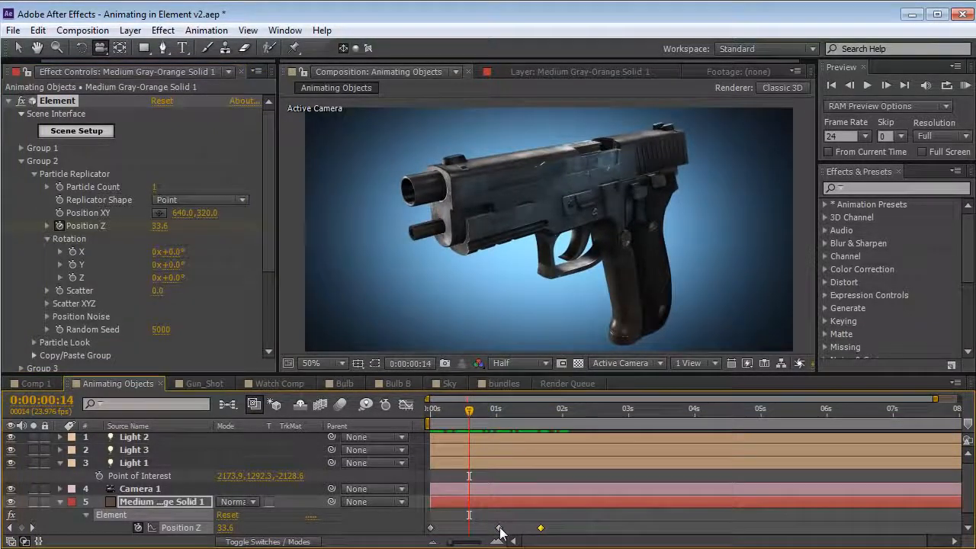
left_click_drag(499, 527, 477, 527)
left_click_drag(469, 410, 447, 411)
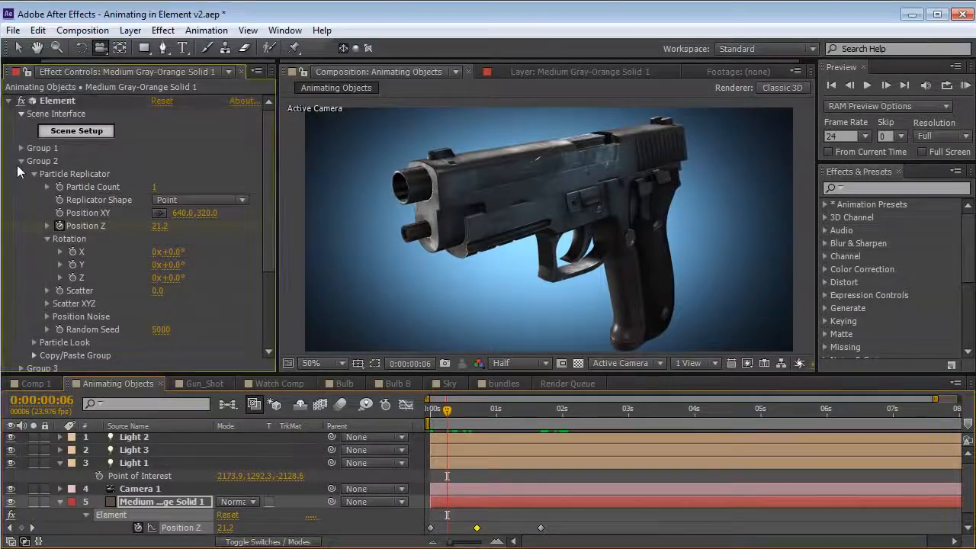
left_click(22, 161)
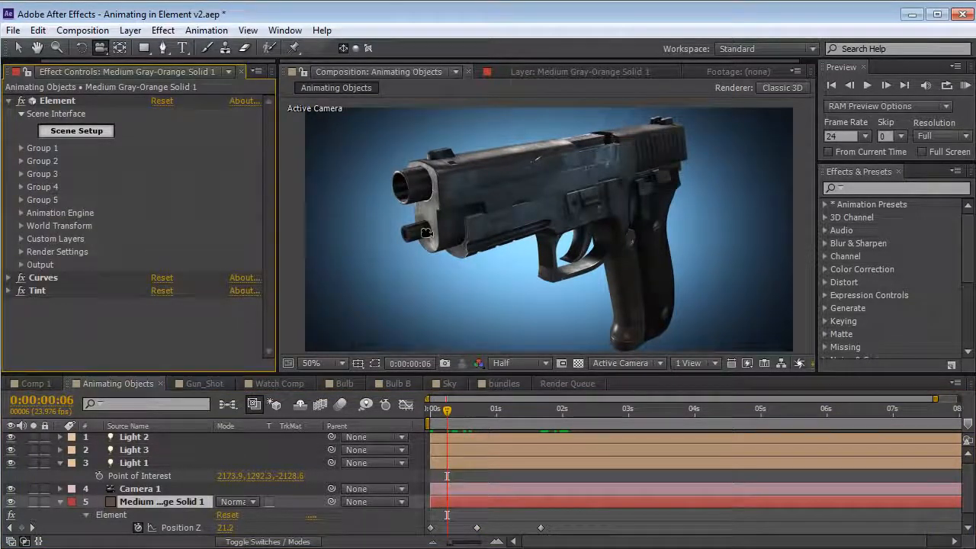
In Scene Setup, add the 45mm_shell model from the Demo folder, assign it to group 3, and accept the scene
left_click(85, 131)
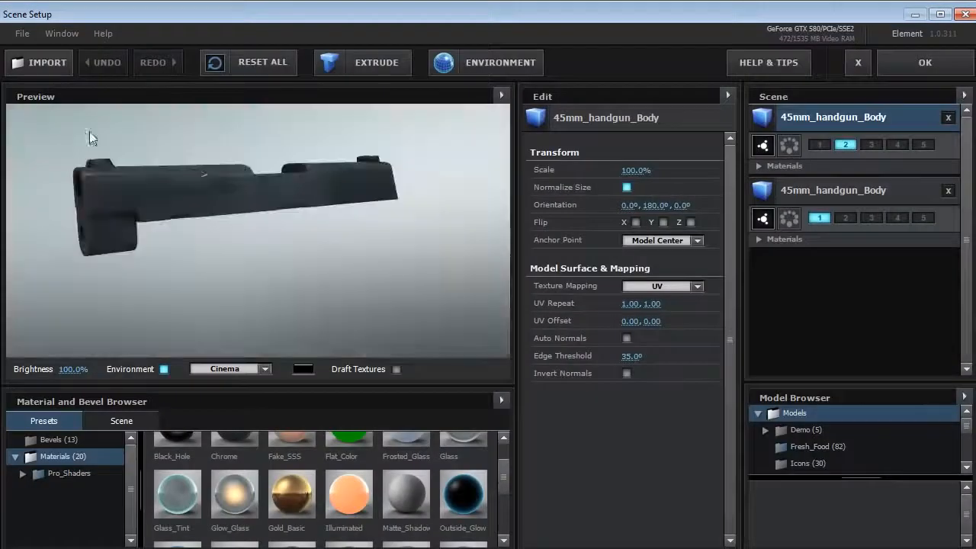
left_click(806, 430)
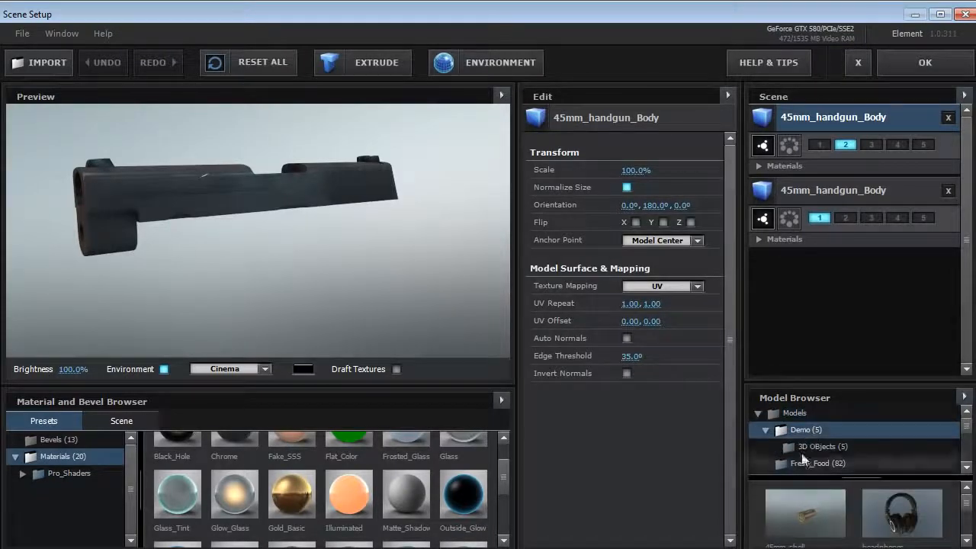
left_click(805, 512)
scroll(233, 270, "down", 3)
left_click_drag(233, 270, 345, 289)
left_click(875, 147)
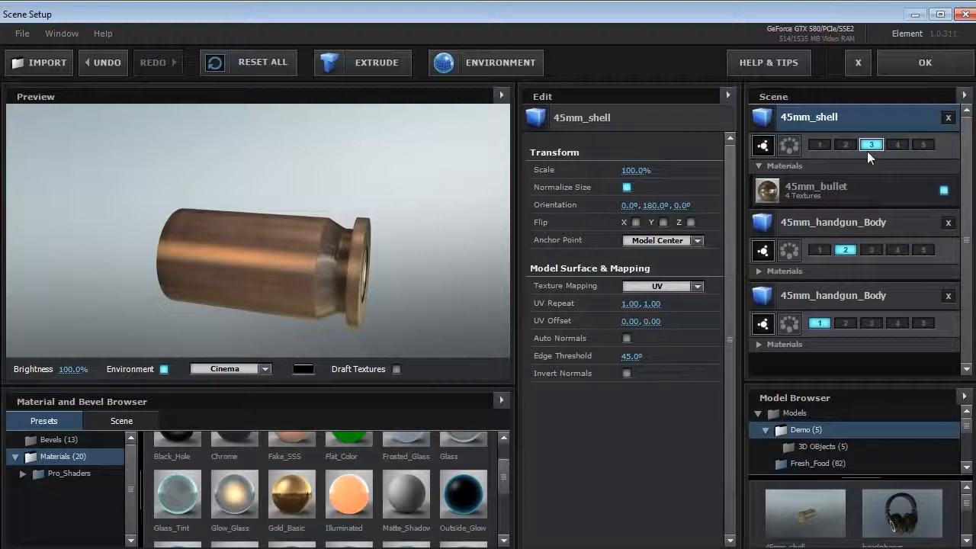
left_click(918, 63)
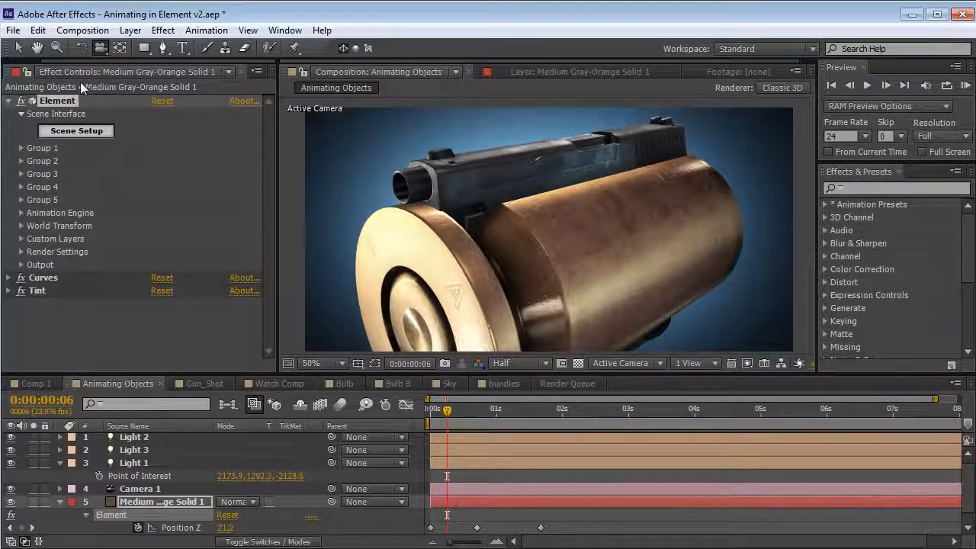
Set Group 3's particle size to 0.80 and its Position XY to 640, 355
left_click(20, 175)
left_click(34, 200)
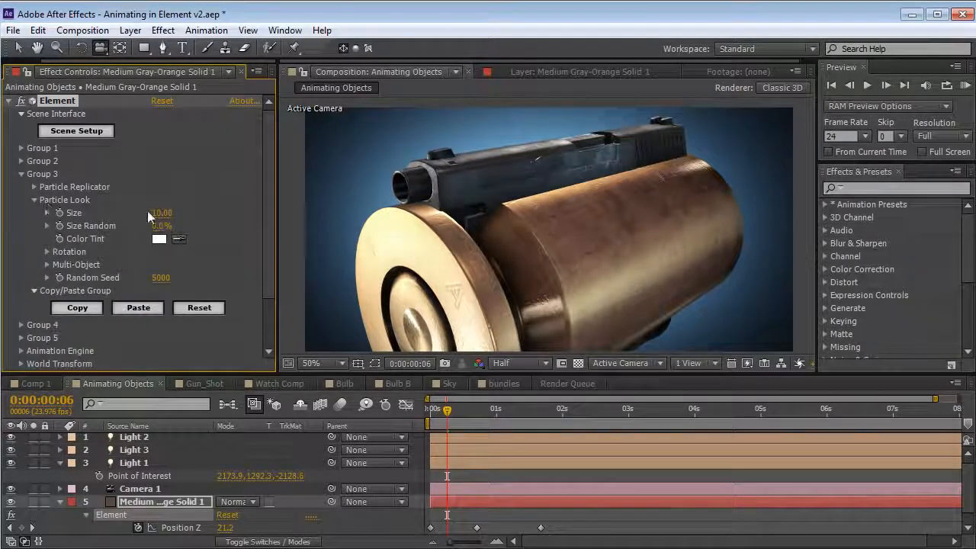
left_click_drag(158, 213, 90, 213)
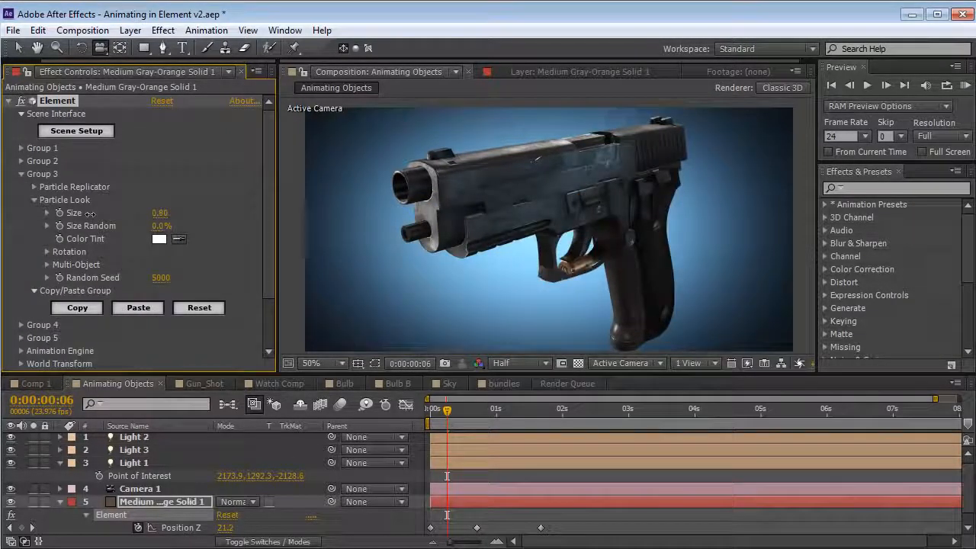
left_click(34, 187)
left_click_drag(207, 226, 224, 226)
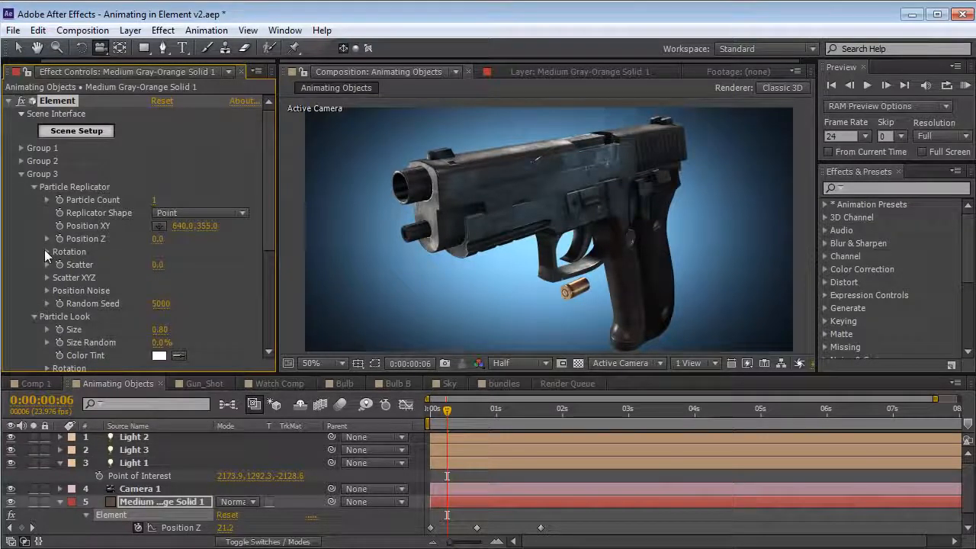
Rotate Group 3's replicator around Y and orbit the camera around the shell and gun in the enlarged viewer
left_click(47, 251)
left_click_drag(162, 278, 526, 278)
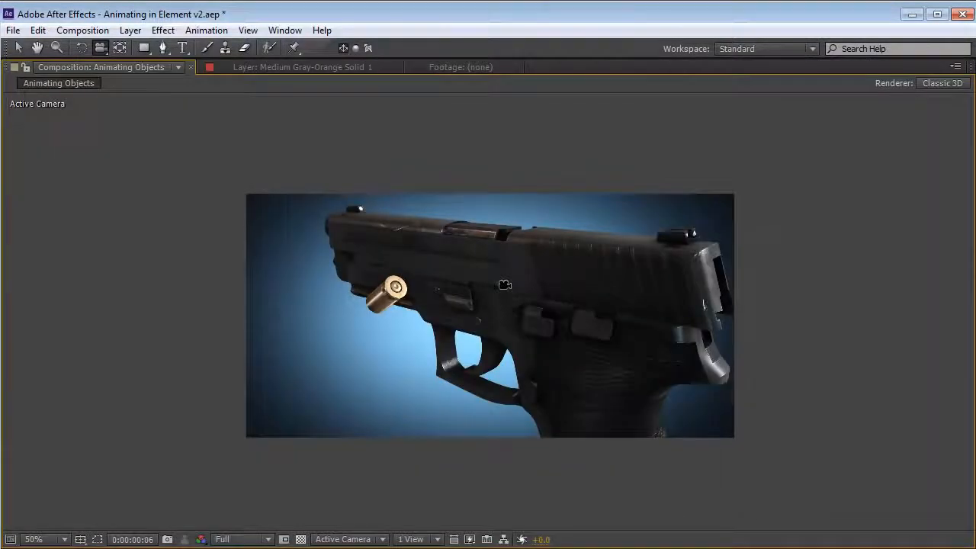
mouse_move(504, 284)
left_mouse_down()
mouse_move(482, 306)
mouse_move(500, 288)
left_mouse_up()
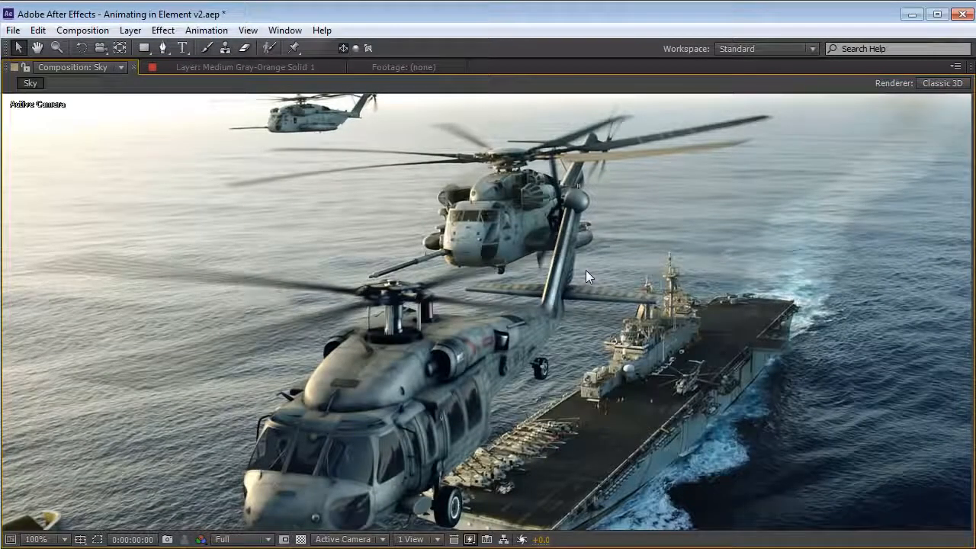
Restore the standard panel layout around the Sky composition's enlarged viewer
key("grave")
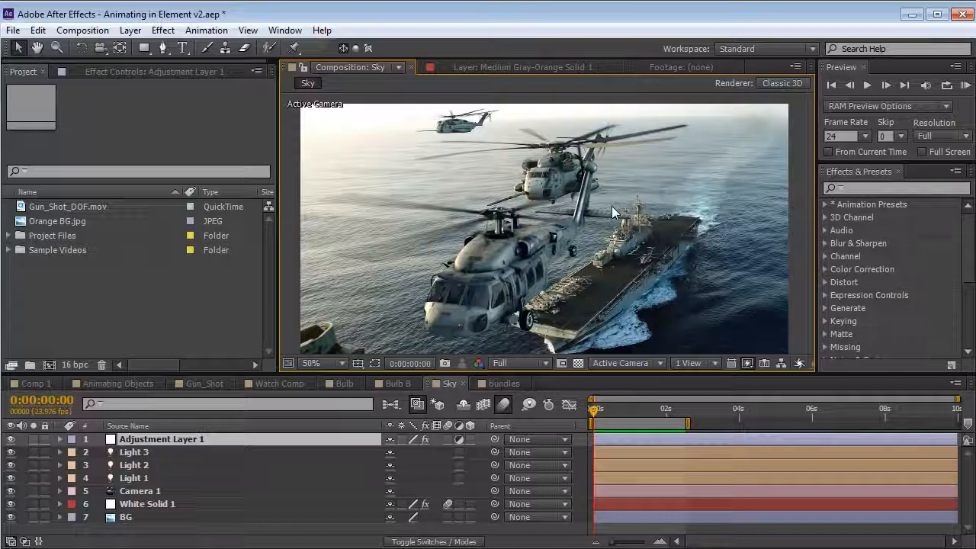
Play back the Sky composition's preview and inspect the foreground helicopter up close in the enlarged viewer
key("space")
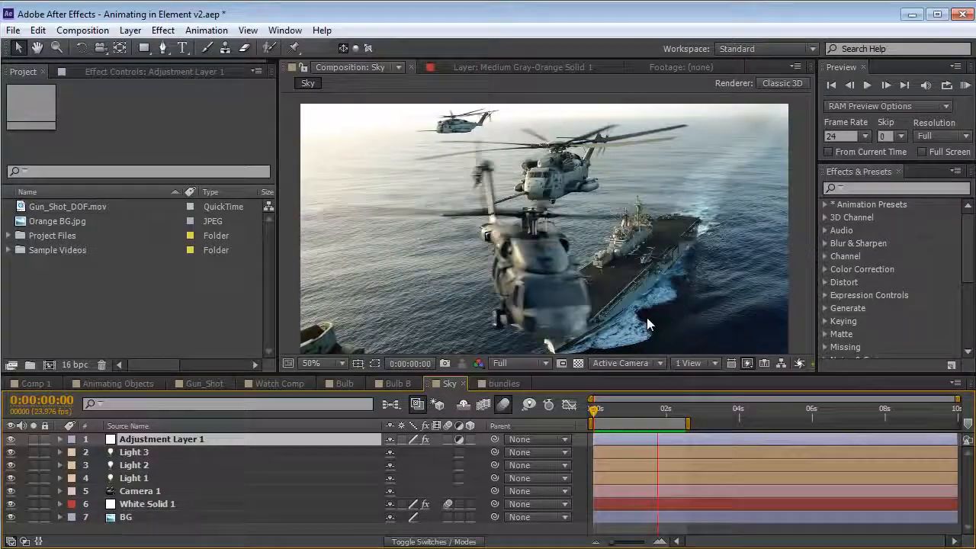
key("space")
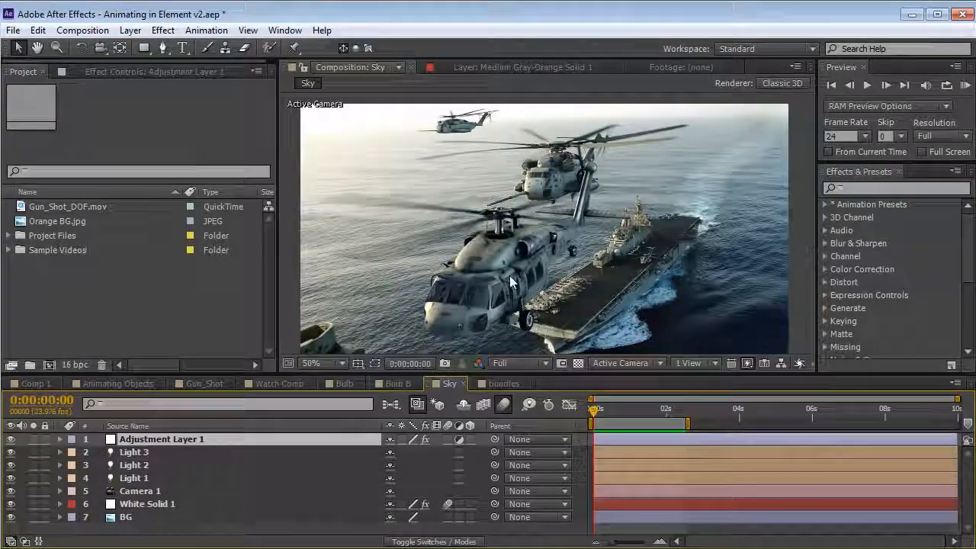
scroll(511, 282, "up", 1)
key("grave")
key("space")
left_click_drag(454, 400, 449, 349)
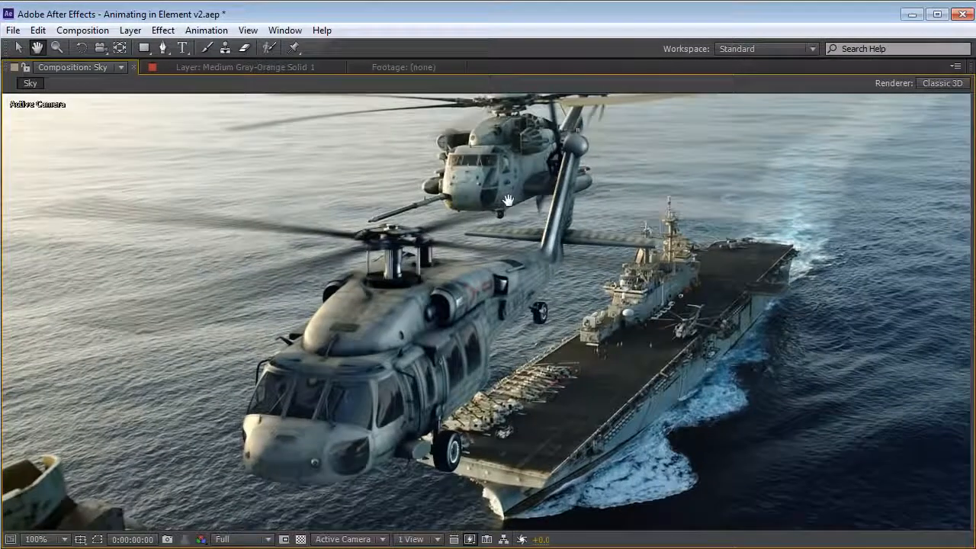
scroll(559, 209, "down", 2)
key("grave")
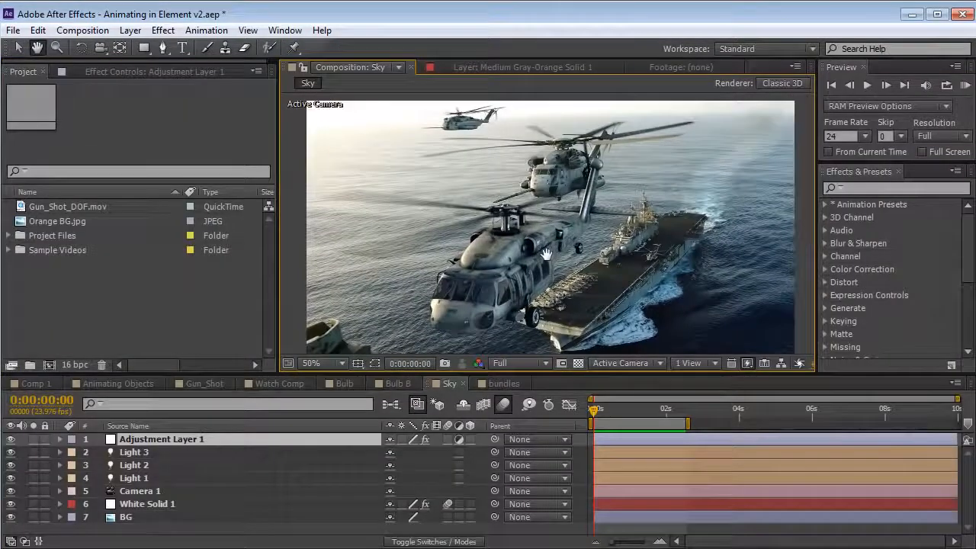
left_click_drag(555, 270, 550, 261)
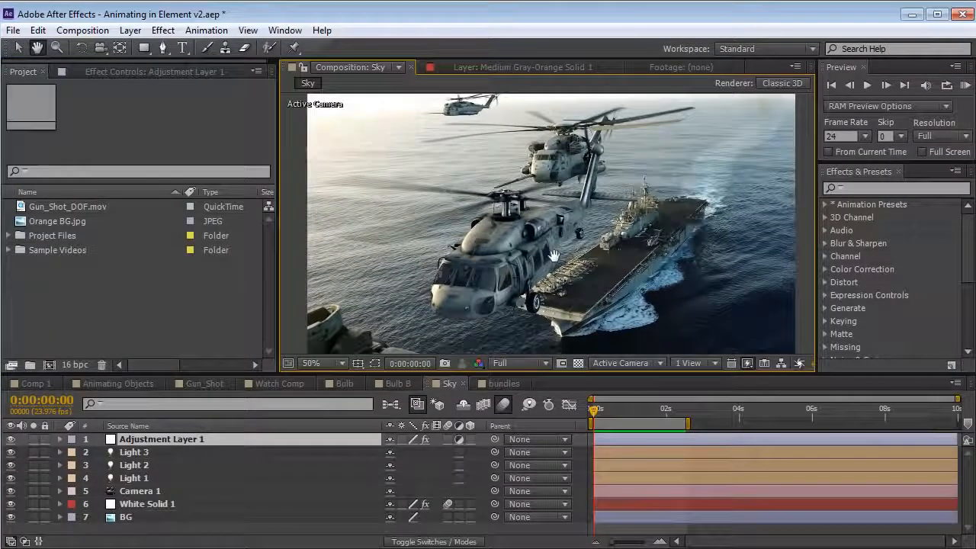
Turn off Light 3, Light 2 and Light 1, then switch them back on one by one to compare the helicopter's lighting
left_click(11, 453)
left_click(11, 466)
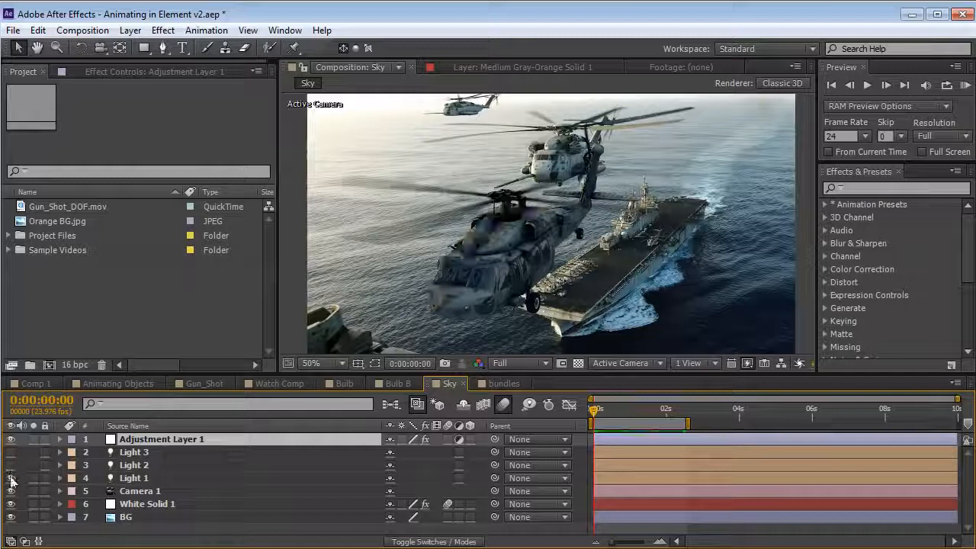
left_click(11, 478)
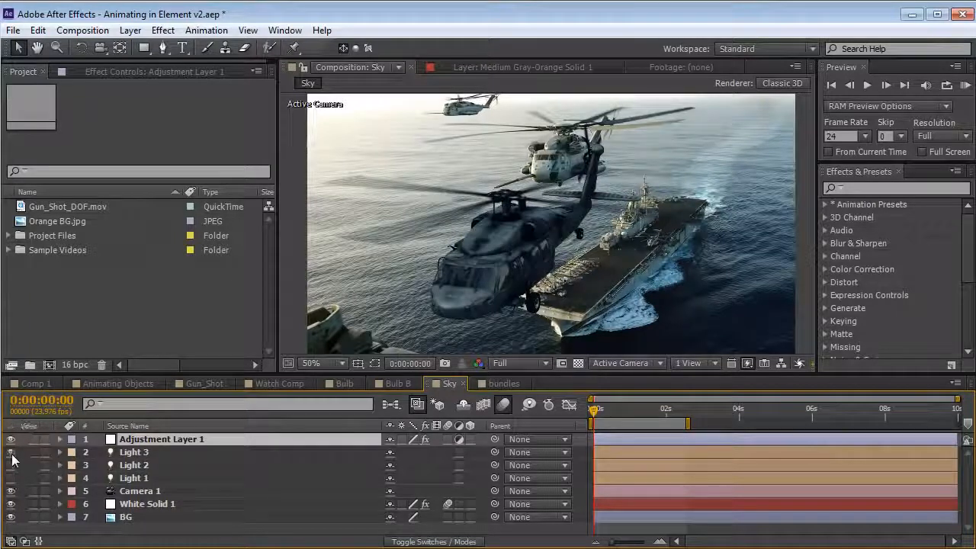
left_click(11, 453)
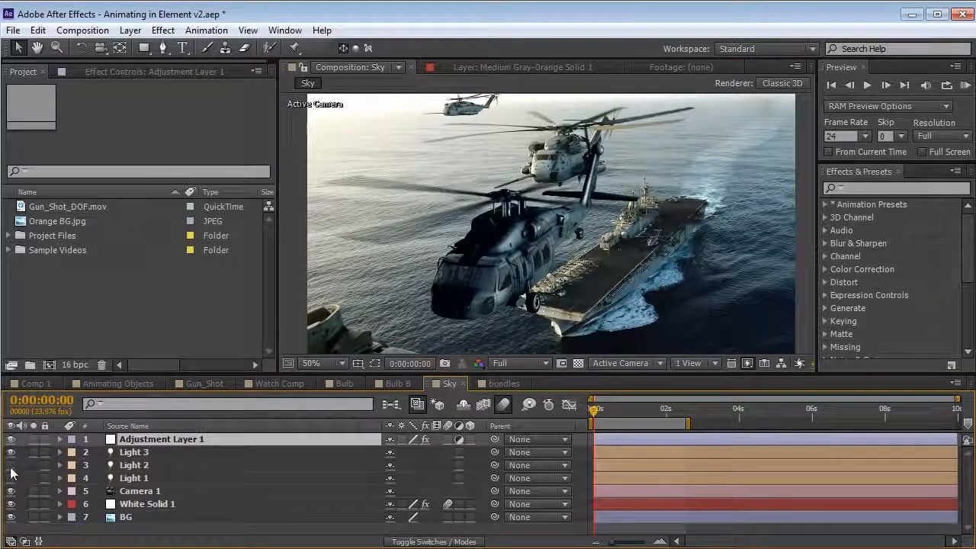
left_click(10, 466)
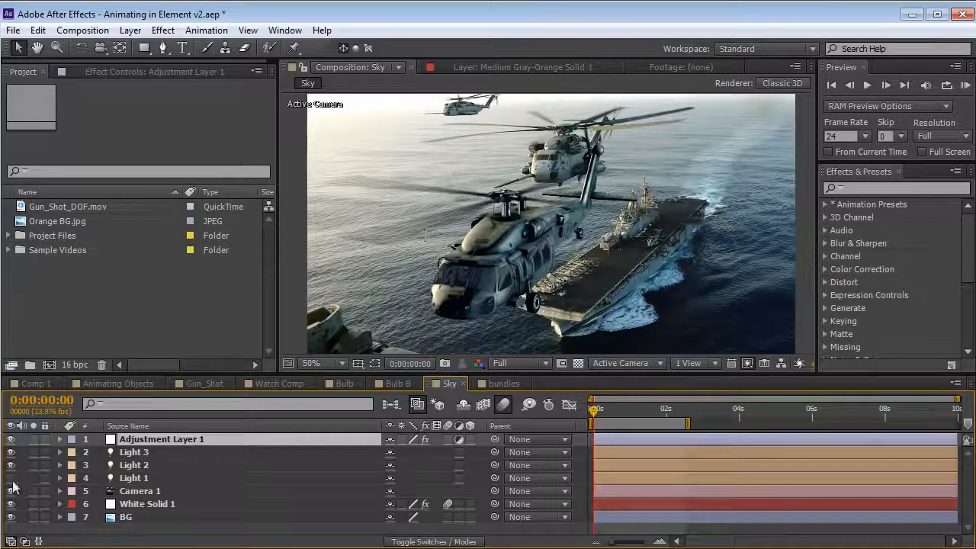
left_click(10, 478)
left_click(137, 478)
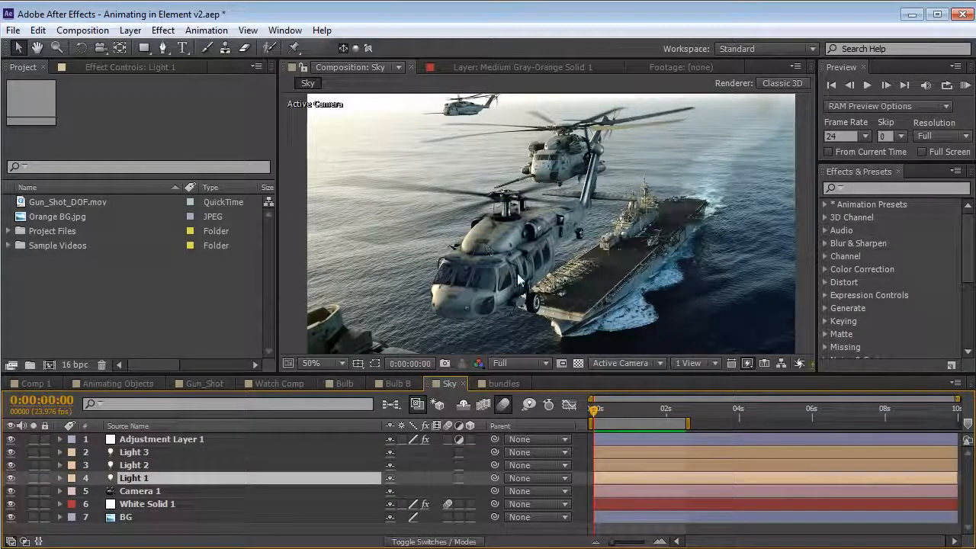
key("grave")
key("grave")
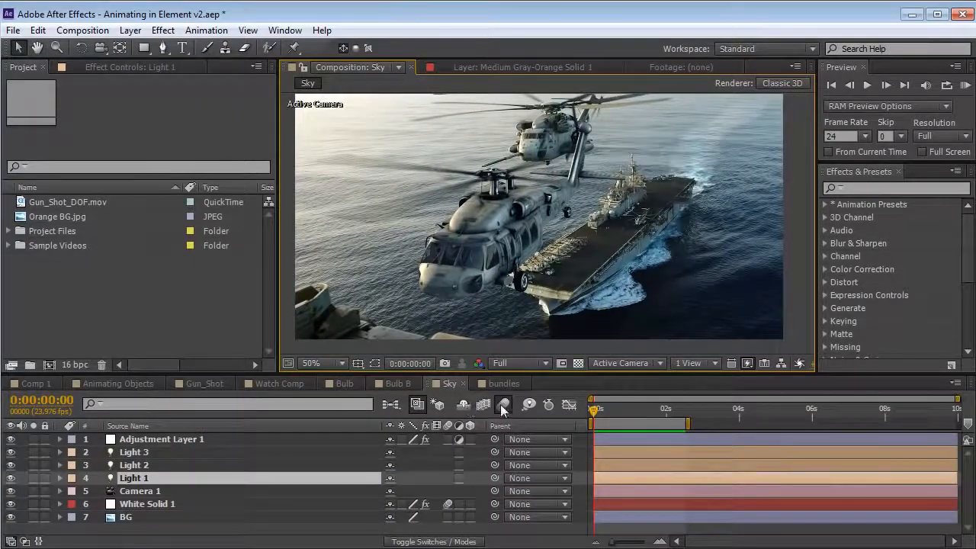
Turn the composition's motion blur off and back on, scrubbing the helicopter animation to 0:00:01:06 to compare
left_click(504, 405)
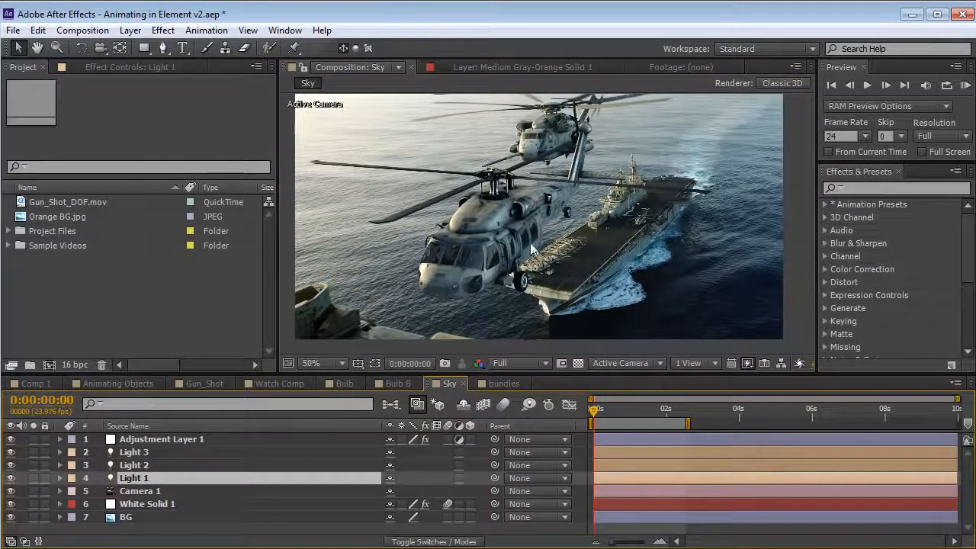
left_click_drag(606, 410, 639, 412)
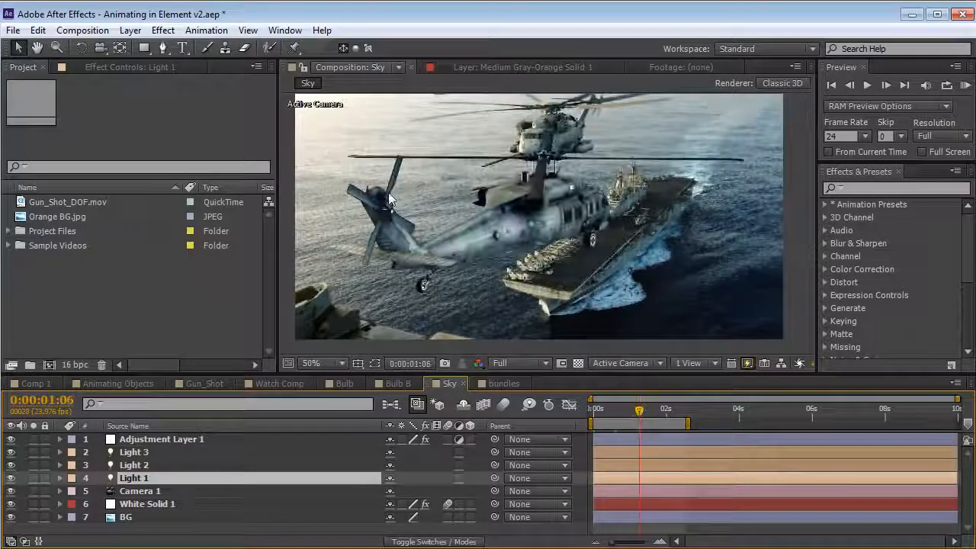
left_click(503, 404)
left_click_drag(642, 413, 527, 416)
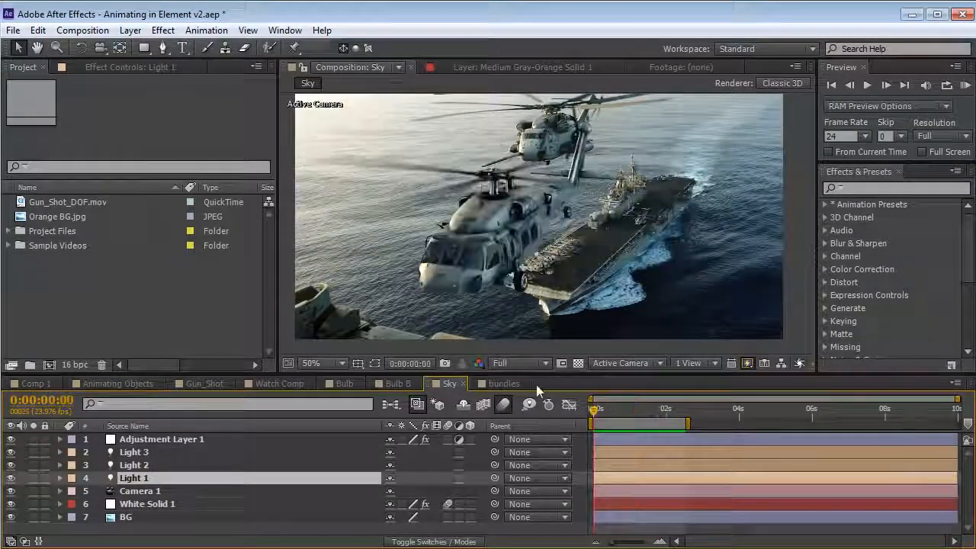
Select the White Solid 1 layer, turn off the composition's motion blur, and orbit the camera around the helicopter
left_click(495, 176)
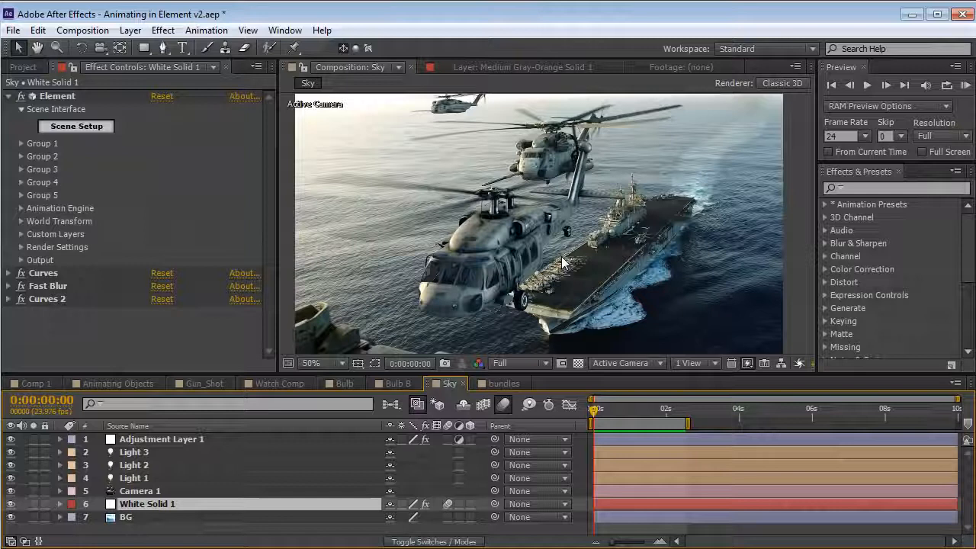
mouse_move(600, 409)
left_mouse_down()
mouse_move(650, 413)
mouse_move(586, 412)
left_mouse_up()
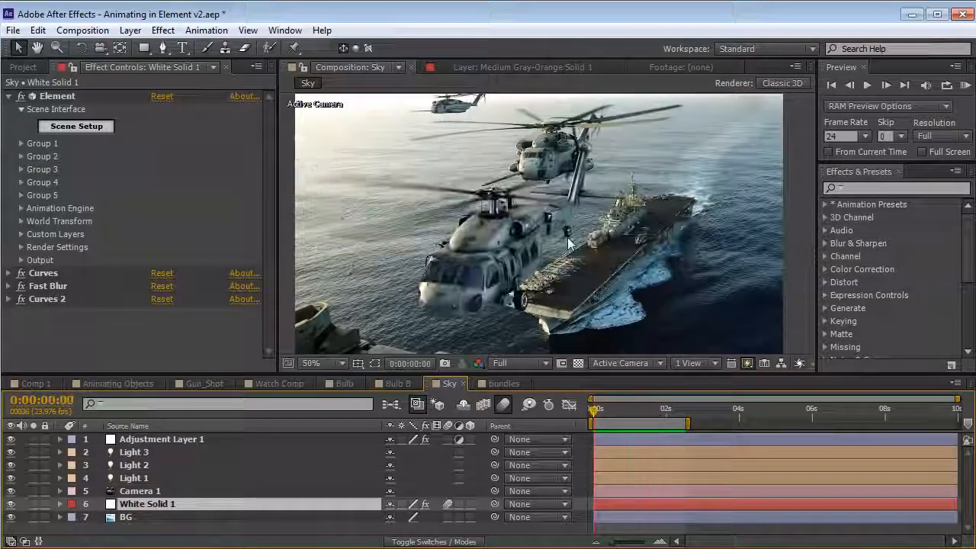
left_click(503, 404)
key("c")
left_click_drag(458, 190, 560, 223)
right_click_drag(560, 223, 627, 167)
left_click_drag(626, 167, 537, 287)
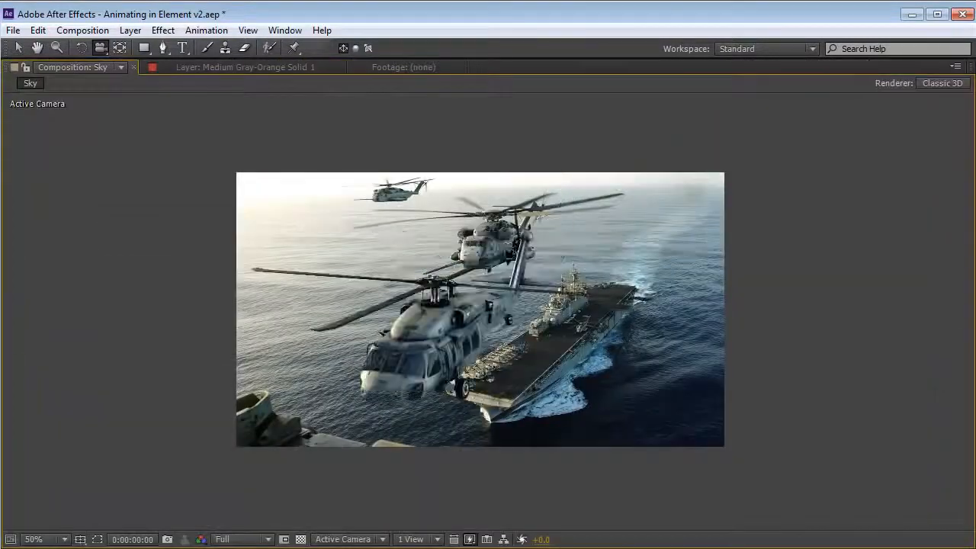
scroll(492, 211, "up", 2)
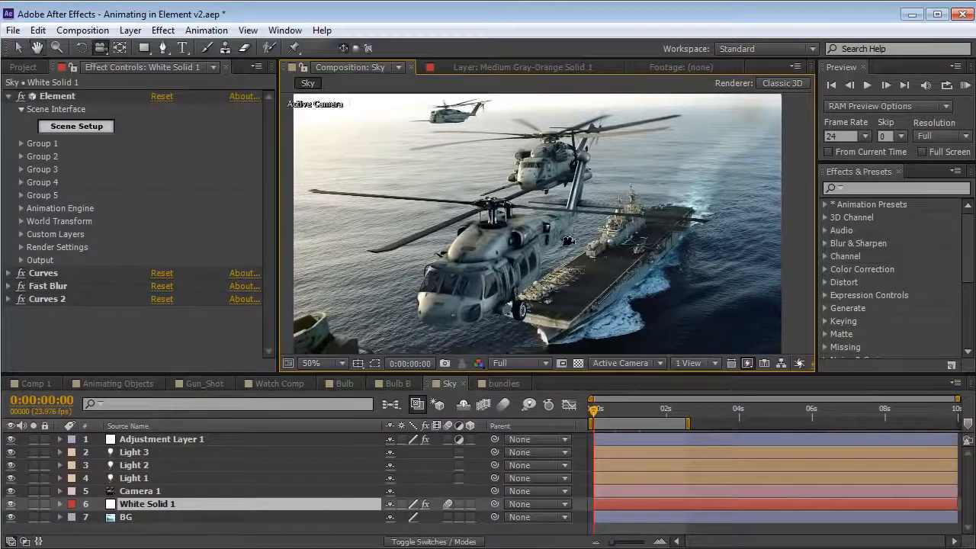
Open the helicopter layer's Element Scene Setup and examine the complete Black Hawk model from several angles
left_click(57, 97)
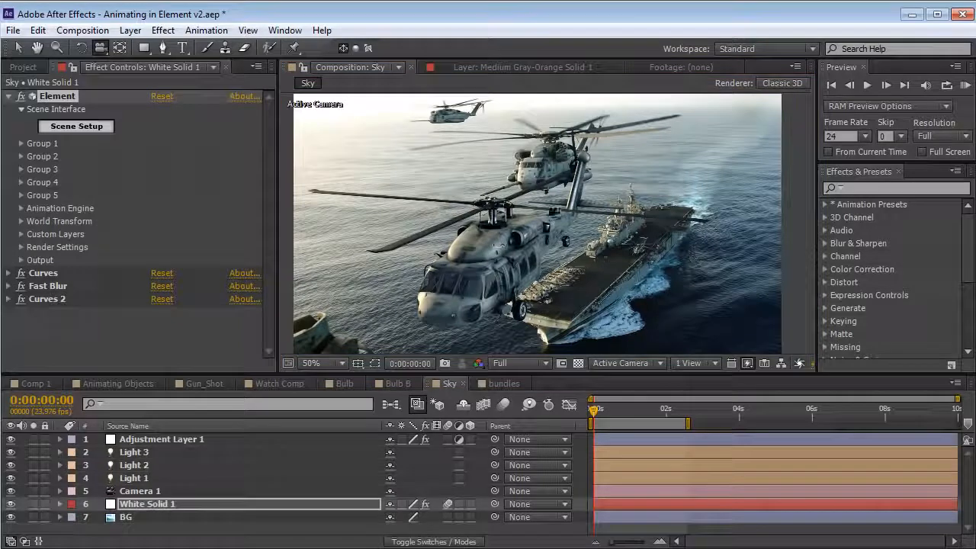
left_click(85, 129)
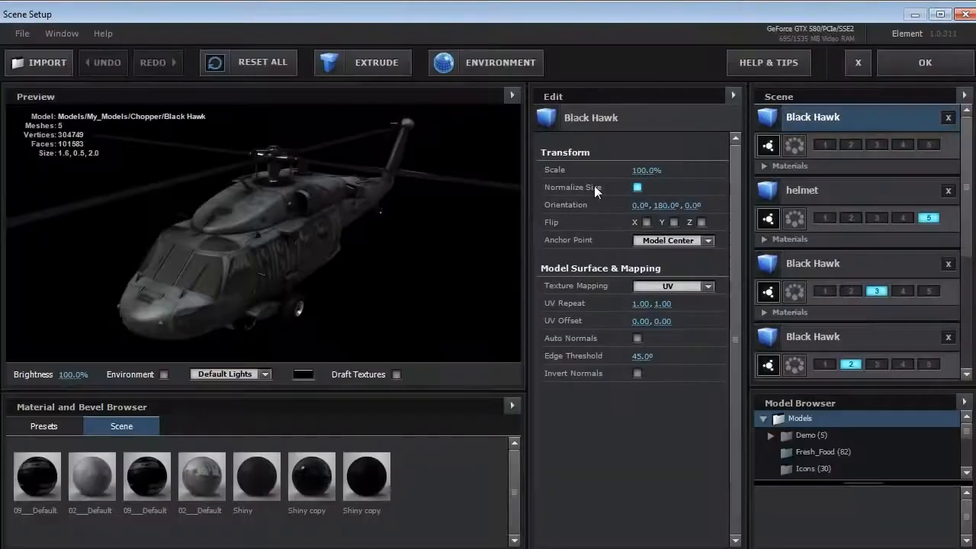
left_click_drag(193, 257, 307, 260)
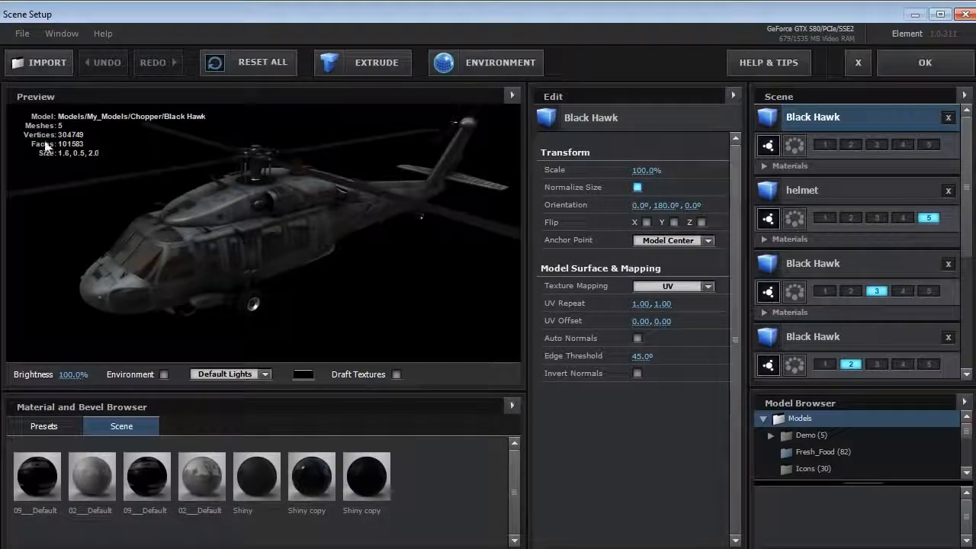
left_click_drag(194, 225, 233, 246)
scroll(241, 233, "up", 5)
left_click_drag(276, 210, 273, 234)
scroll(322, 221, "down", 4)
scroll(315, 257, "down", 3)
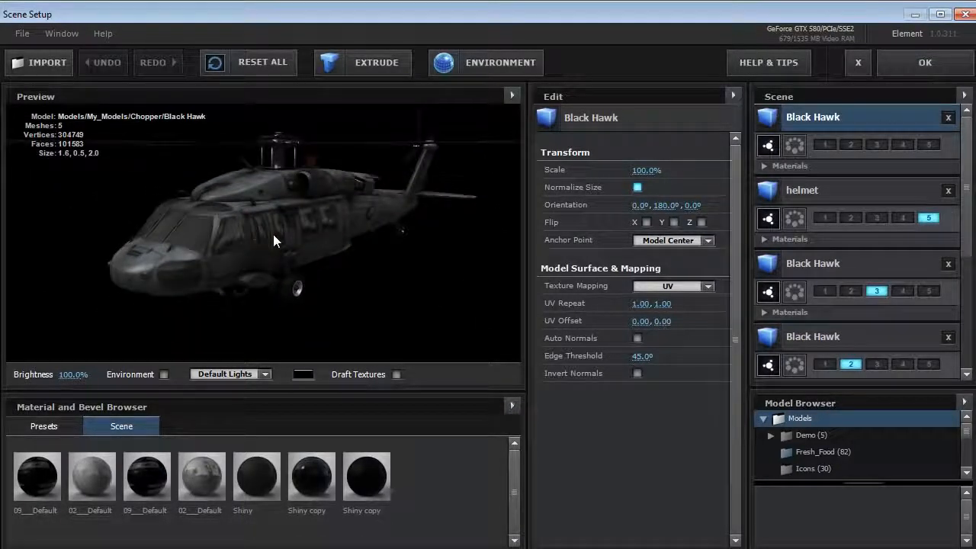
left_click_drag(273, 234, 265, 253)
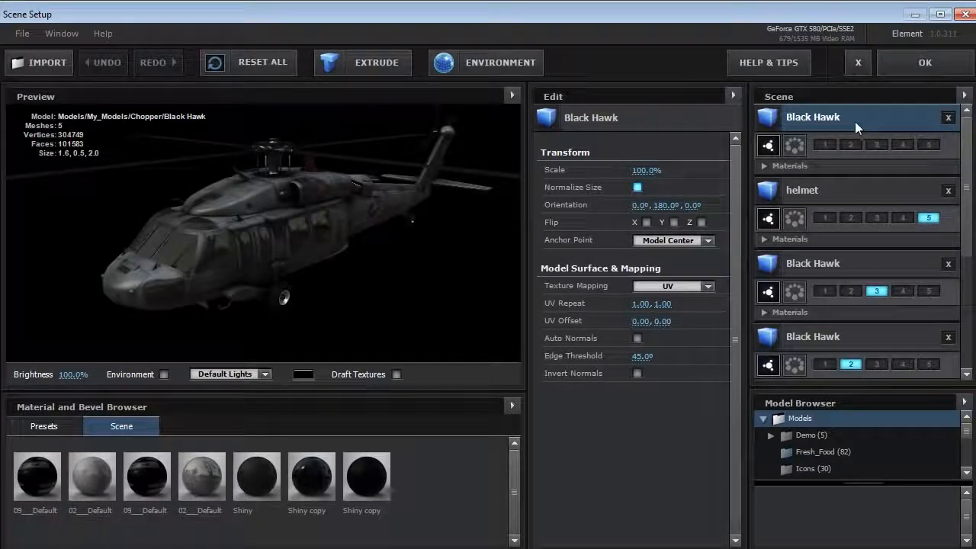
left_click_drag(310, 176, 295, 201)
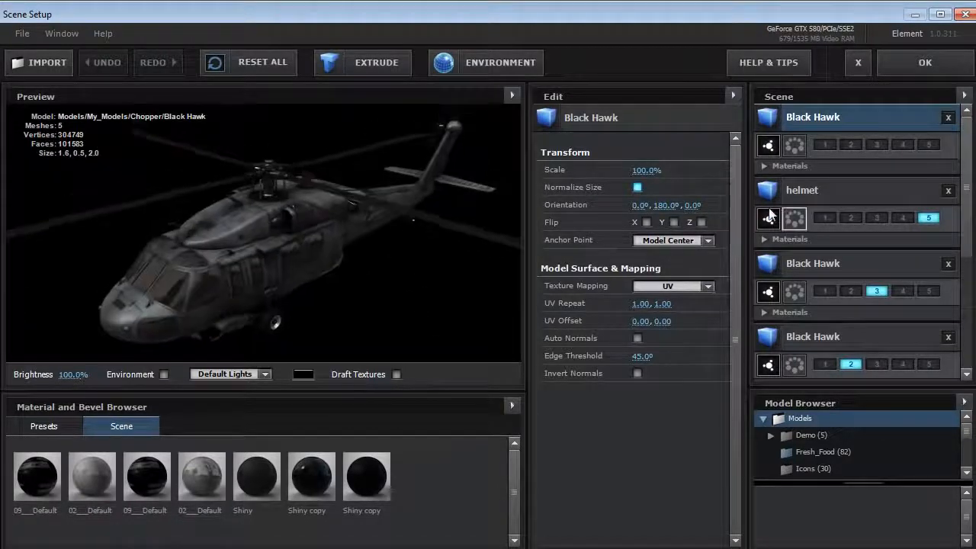
Enlarge the scene's object list and examine the Black Hawk body assigned to group 1
left_click_drag(852, 389, 849, 432)
scroll(972, 251, "down", 1)
left_click_drag(971, 250, 959, 373)
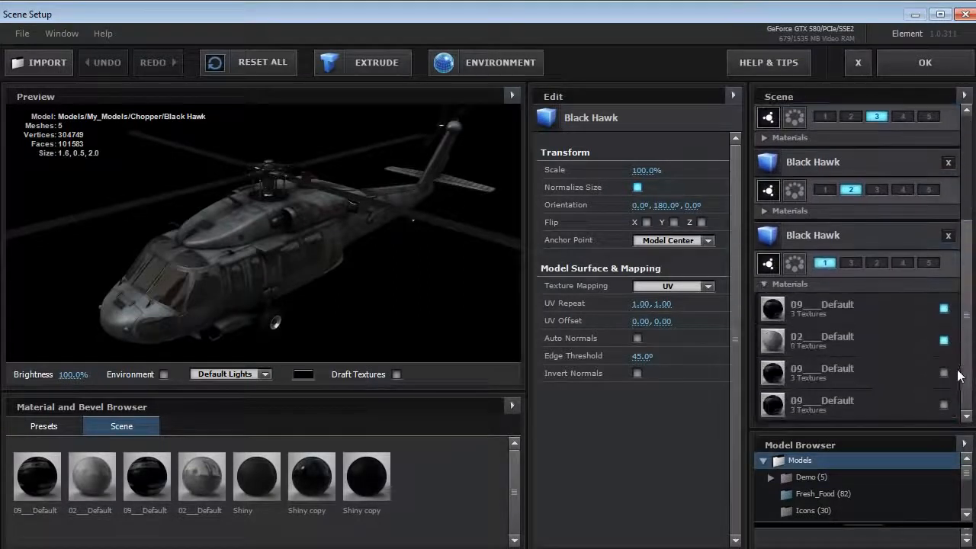
left_click(835, 246)
left_click_drag(257, 246, 326, 244)
middle_click_drag(325, 244, 306, 244)
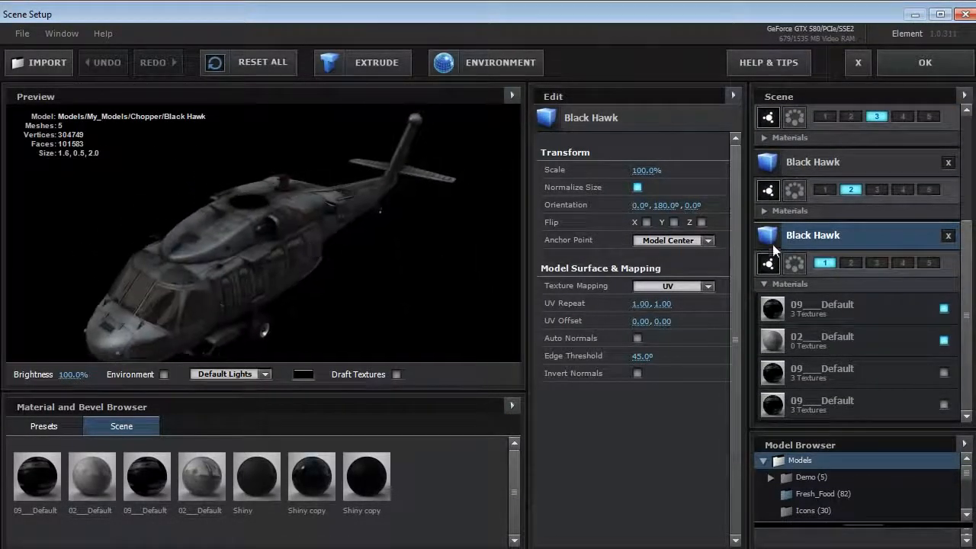
left_click_drag(204, 258, 228, 223)
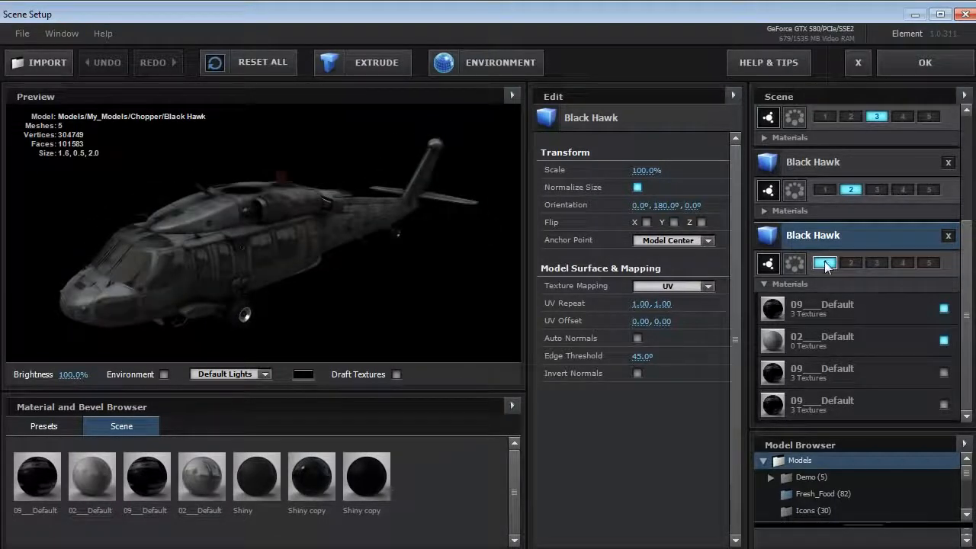
Select the Black Hawk part assigned to group 2 and set the preview background color to gray
left_click(831, 163)
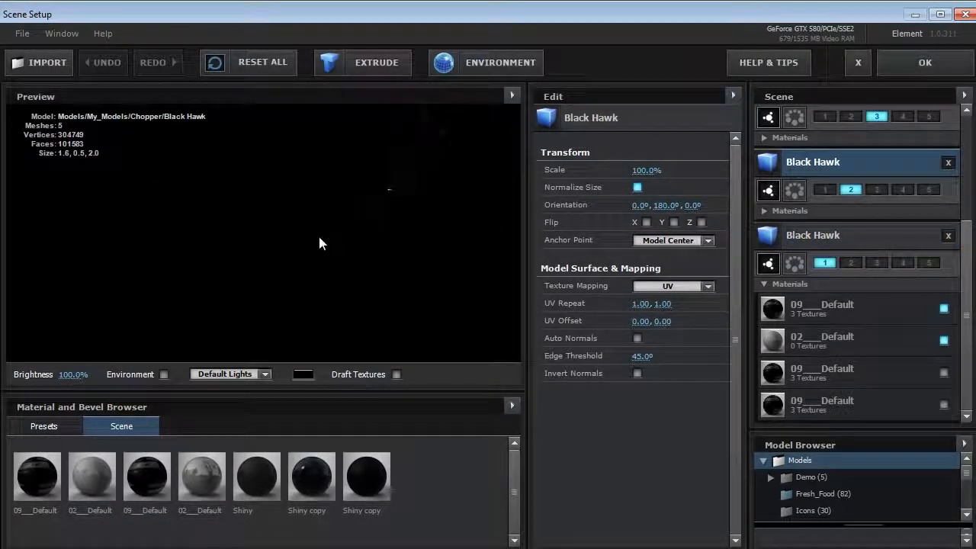
left_click(303, 373)
left_click(163, 467)
left_click(416, 476)
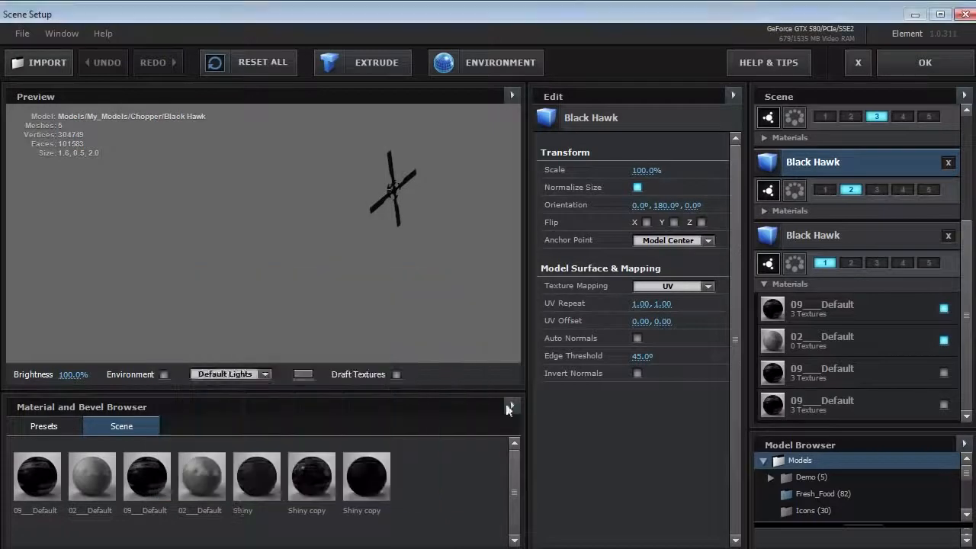
Preview the Black Hawk rotor assigned to group 3 and examine the helmet assigned to group 5
scroll(963, 256, "up", 3)
left_click(843, 174)
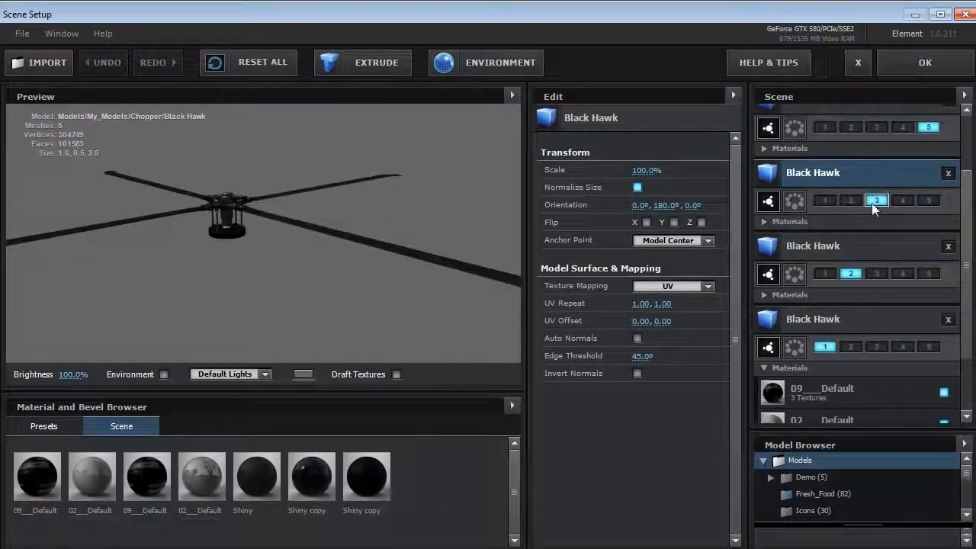
scroll(842, 135, "up", 1)
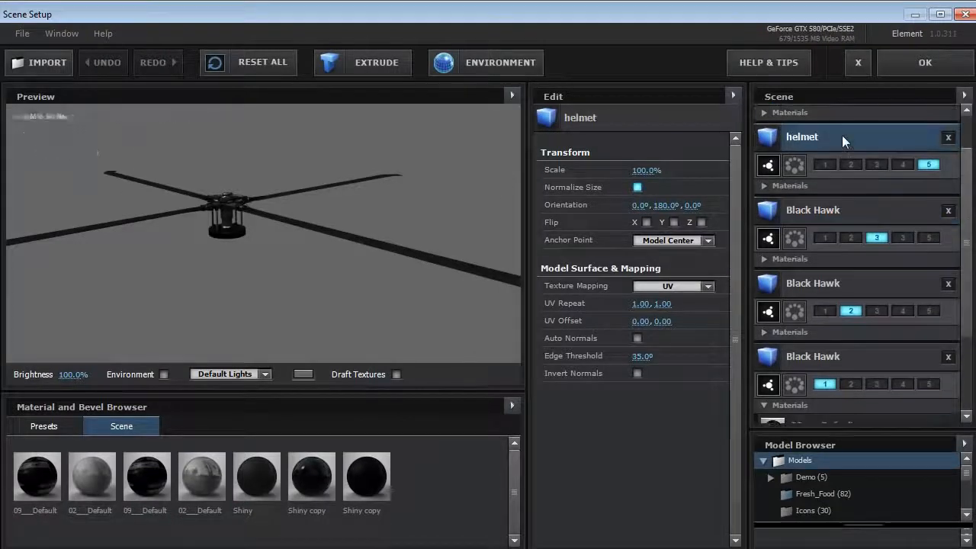
left_click(842, 135)
left_click_drag(316, 244, 249, 238)
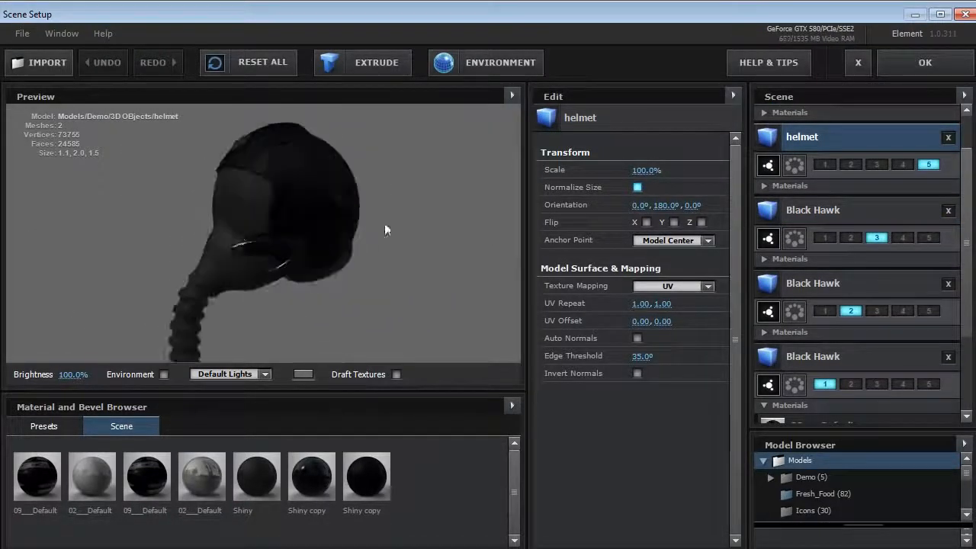
left_click_drag(136, 285, 174, 285)
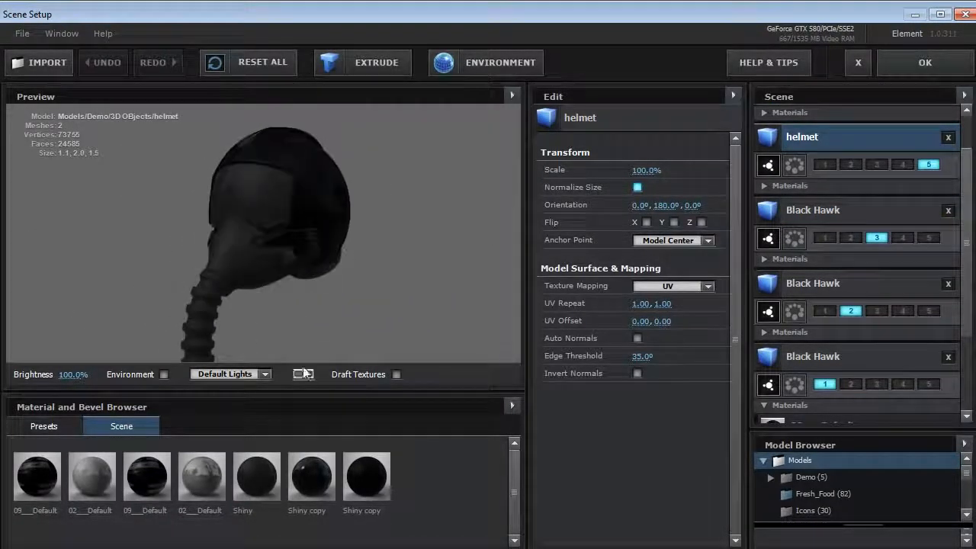
Select the Black Hawk body in group 1 again and orbit around it against the gray background
scroll(964, 239, "down", 2)
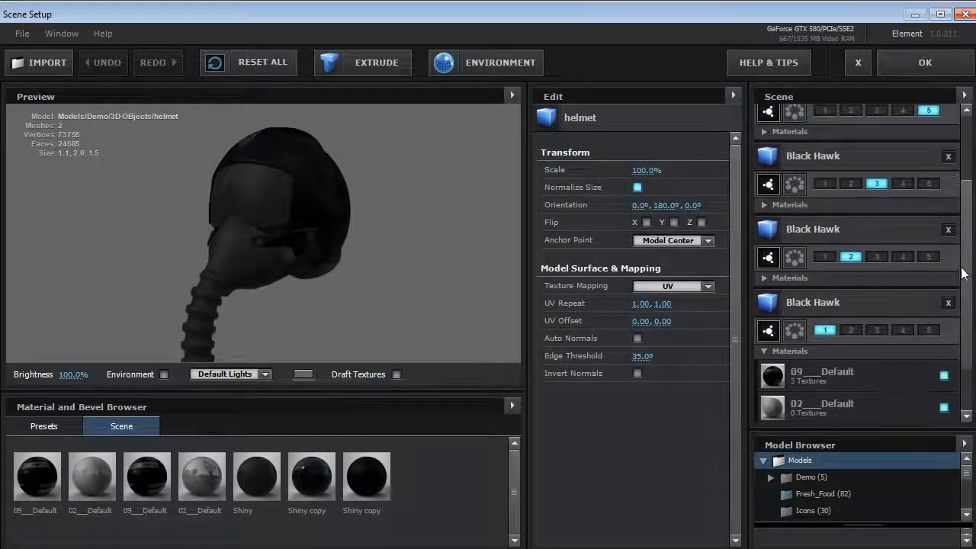
left_click(822, 300)
left_click_drag(119, 302, 224, 293)
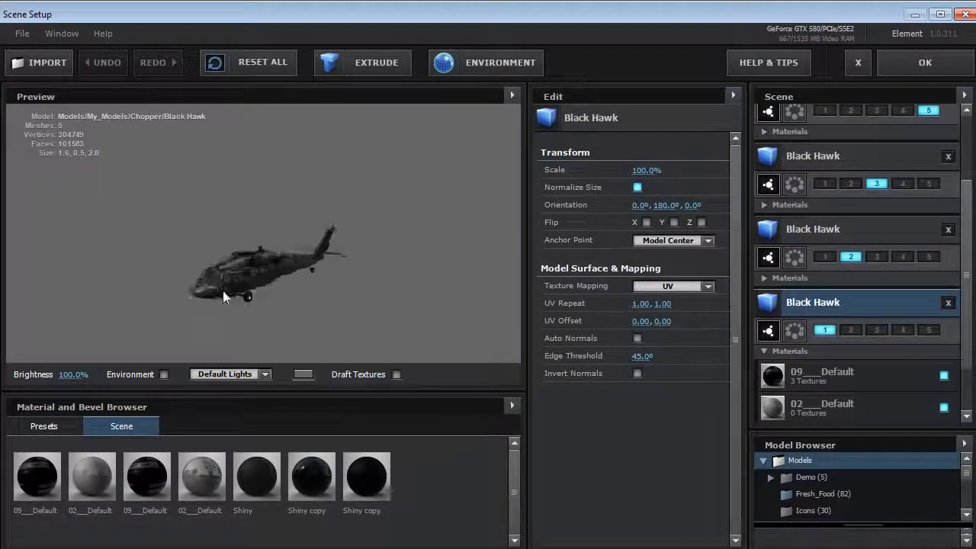
Confirm the scene setup, reveal the expression-driven Element rotation properties of White Solid 1, and preview the spinning rotors
left_click(910, 62)
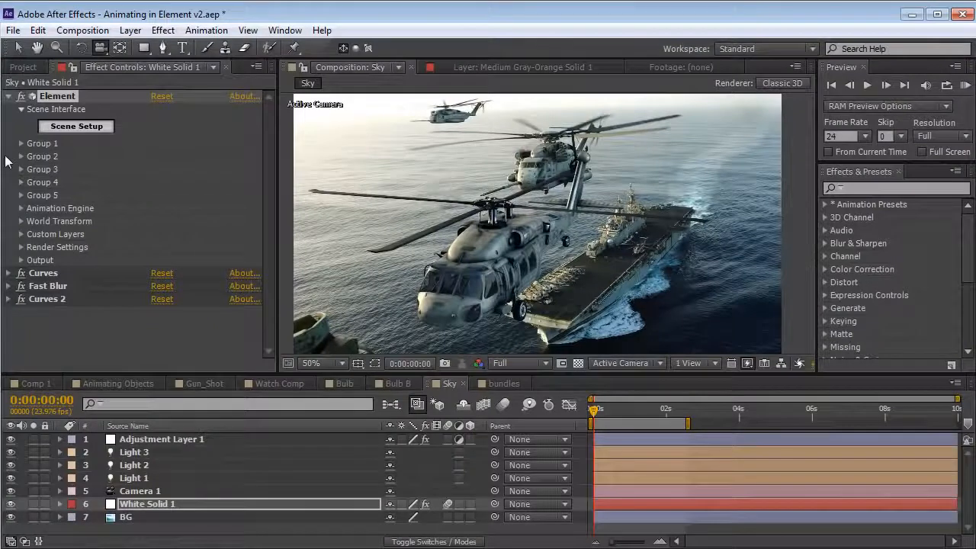
left_click(21, 156)
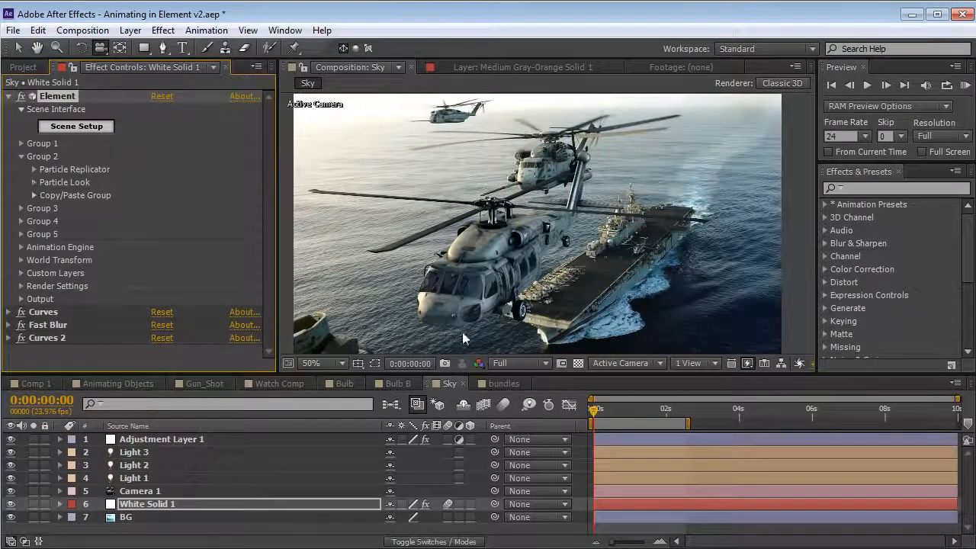
left_click(633, 509)
key("e")
key("e")
scroll(595, 465, "down", 1)
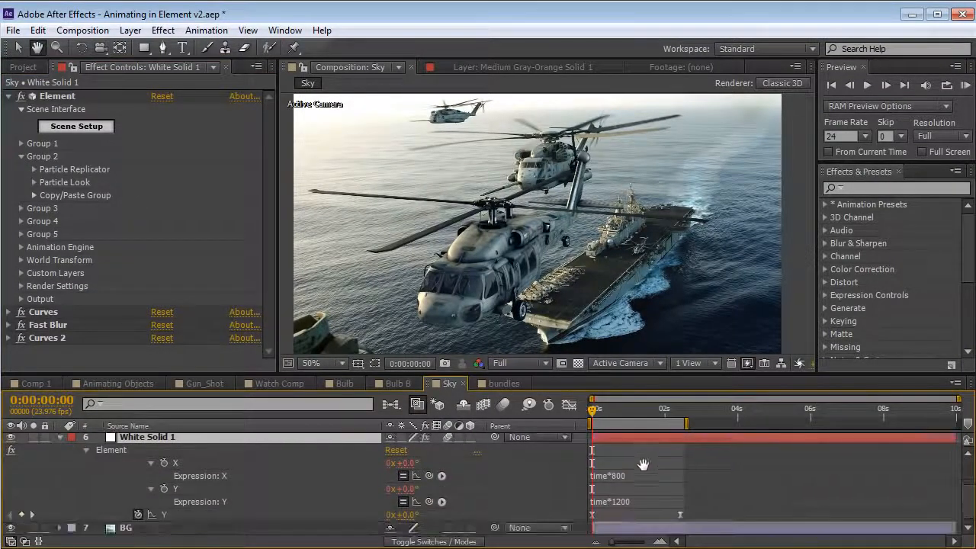
left_click(643, 463)
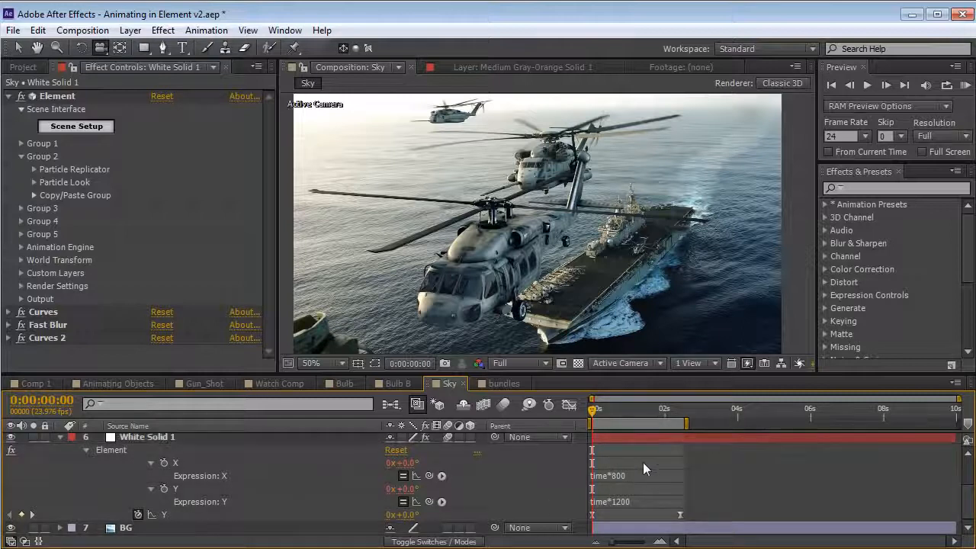
left_click(410, 466)
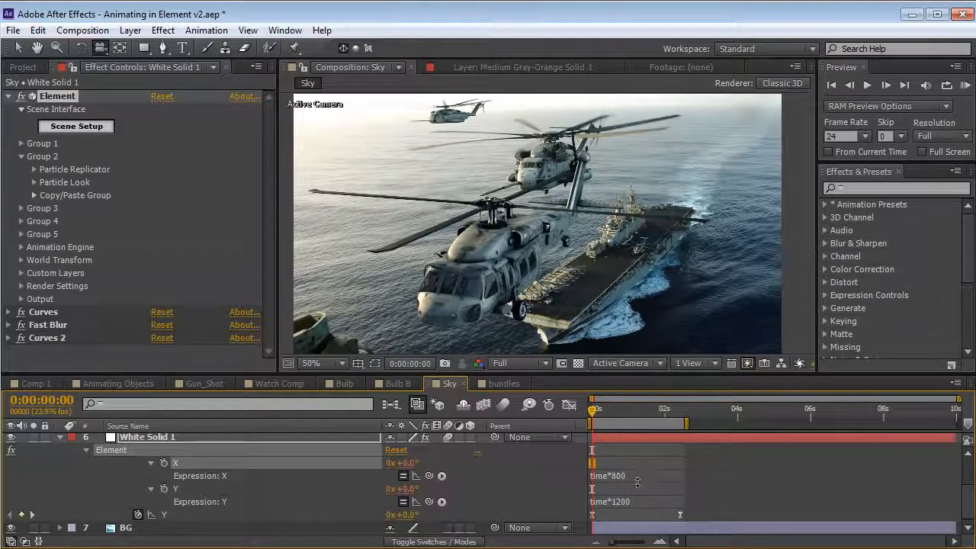
key("space")
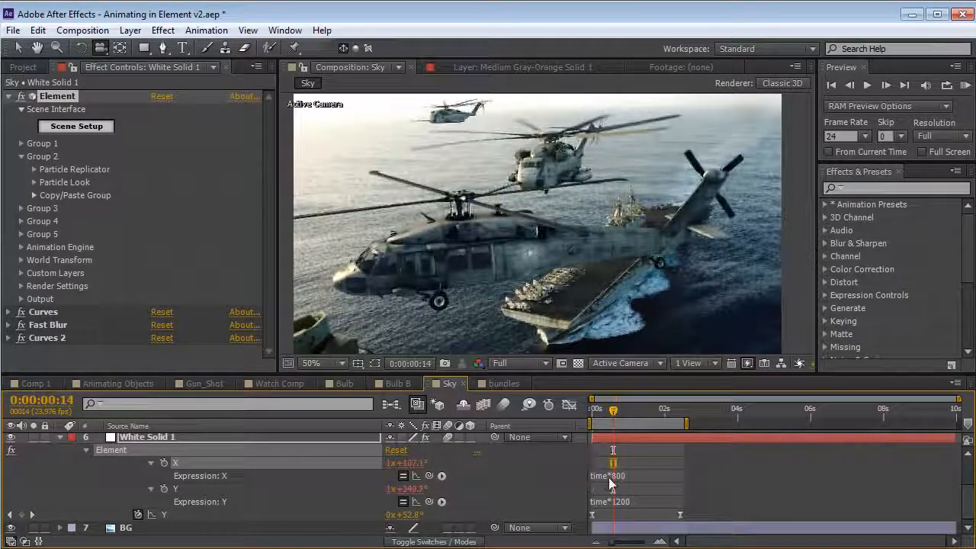
Remove the time*800 expression from the rotor's X rotation and set that rotation manually to 103°
left_click(620, 477)
key("BackSpace")
left_click(614, 461)
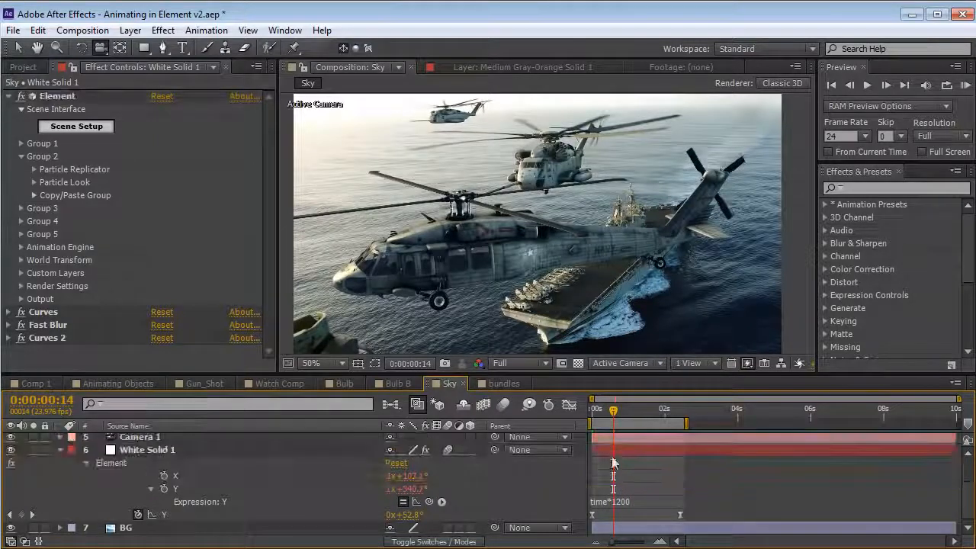
left_click_drag(411, 478, 476, 477)
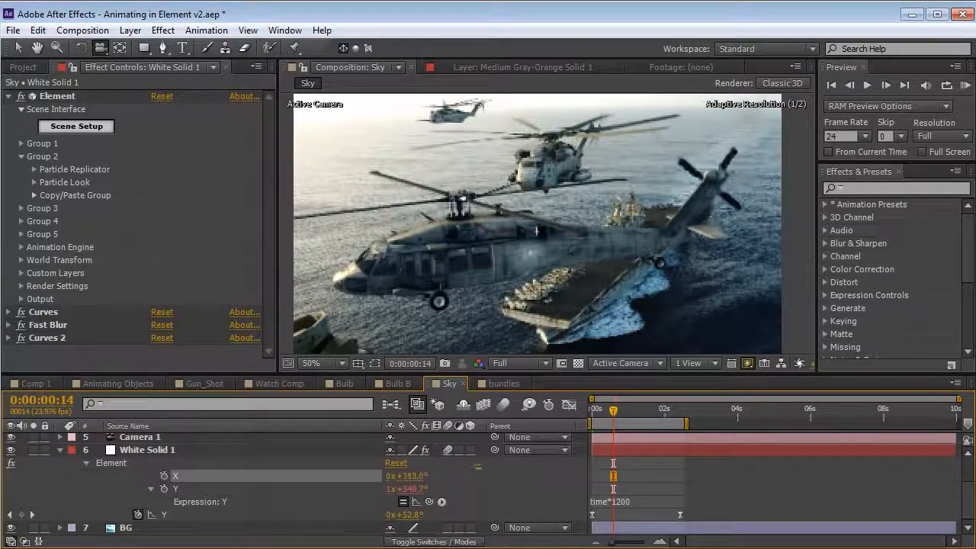
Remove the time*1200 expression from the rotor's Y rotation and set that rotation manually to 267°
left_click(604, 501)
key("BackSpace")
left_click(603, 490)
left_click_drag(413, 502, 577, 489)
left_click(653, 478)
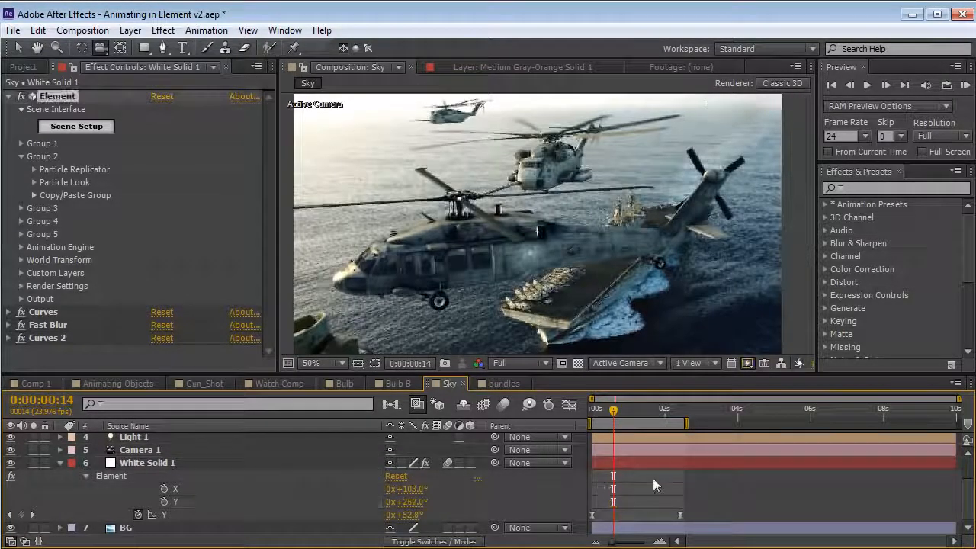
Undo the rotor rotation and expression changes and return to the start of the Sky composition
key("ctrl+z")
key("ctrl+z")
key("ctrl+z")
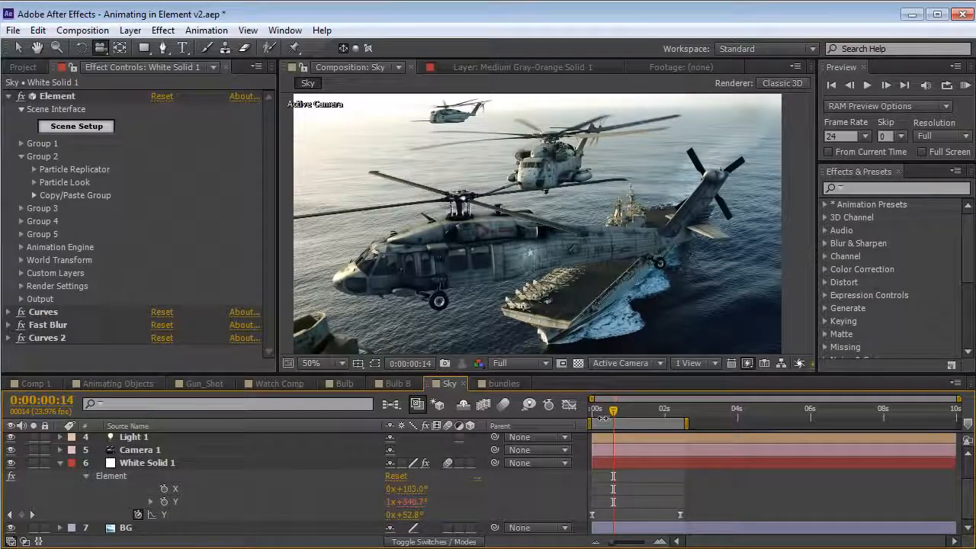
left_click_drag(602, 412, 553, 417)
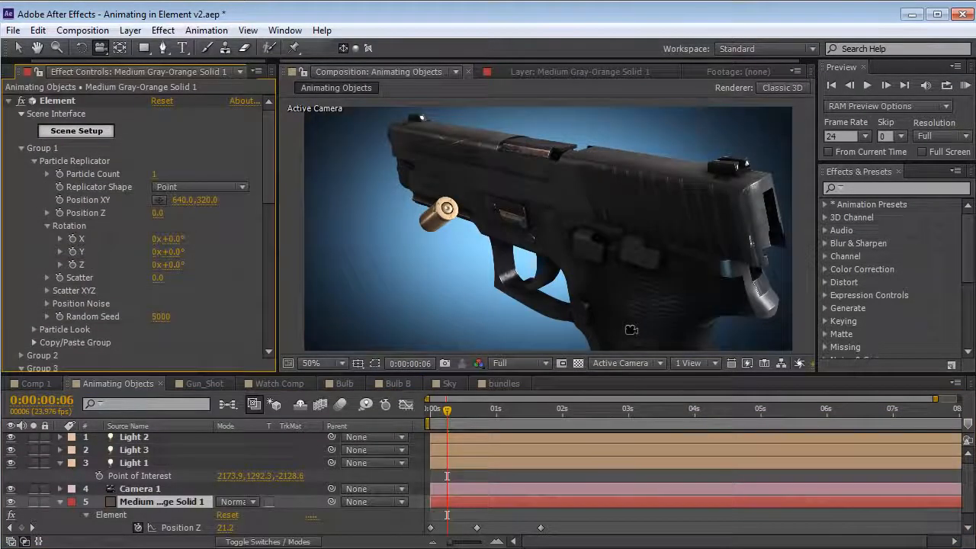
Try rotating group 1 about Y in the Animating Objects composition and undo the change
mouse_move(169, 252)
left_mouse_down()
mouse_move(192, 250)
mouse_move(185, 244)
left_mouse_up()
key("ctrl+z")
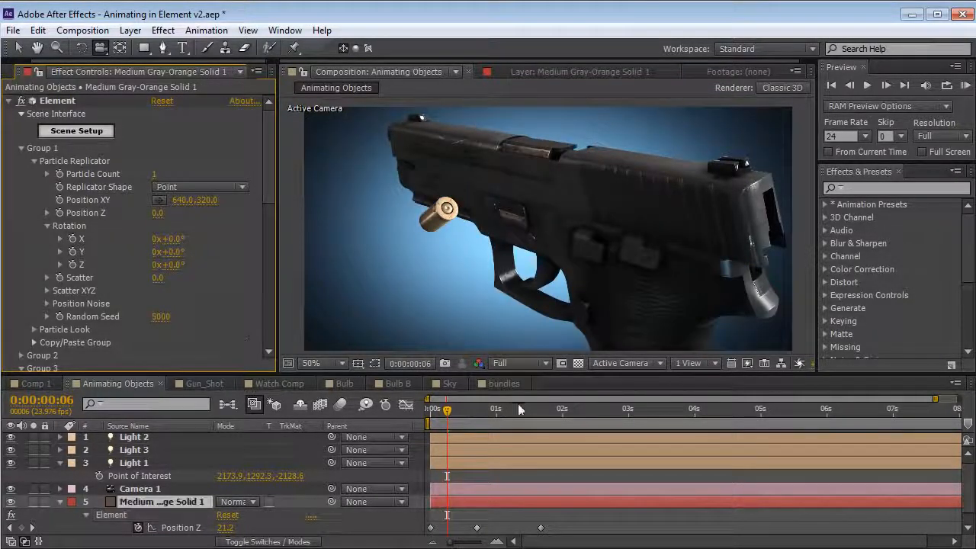
Return to the Sky composition and reveal the World Transform rotation settings of the Element effect
left_click(451, 383)
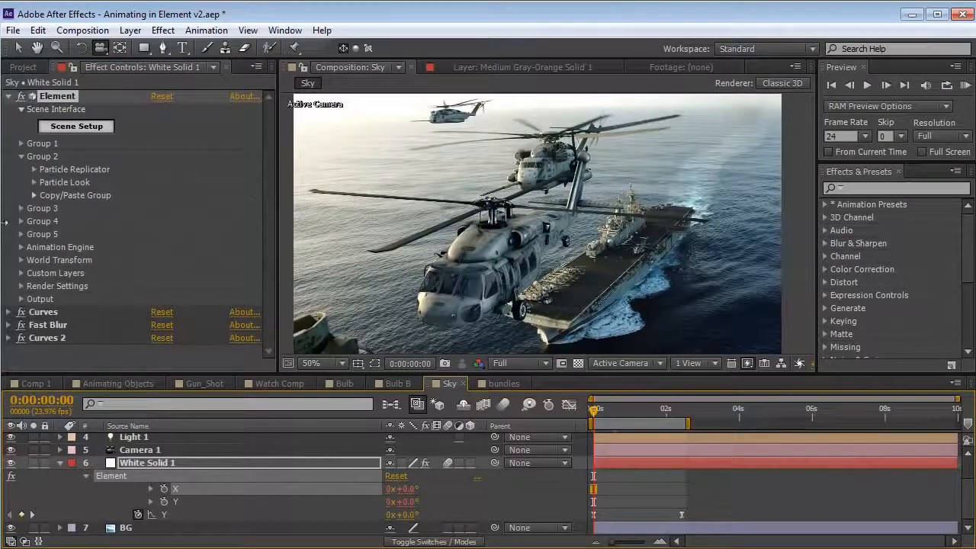
left_click(21, 261)
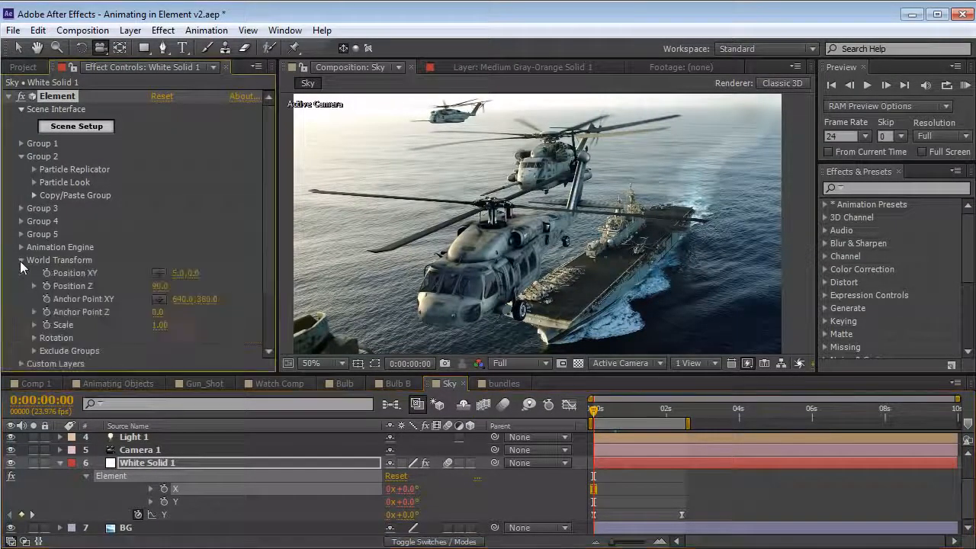
scroll(51, 198, "down", 2)
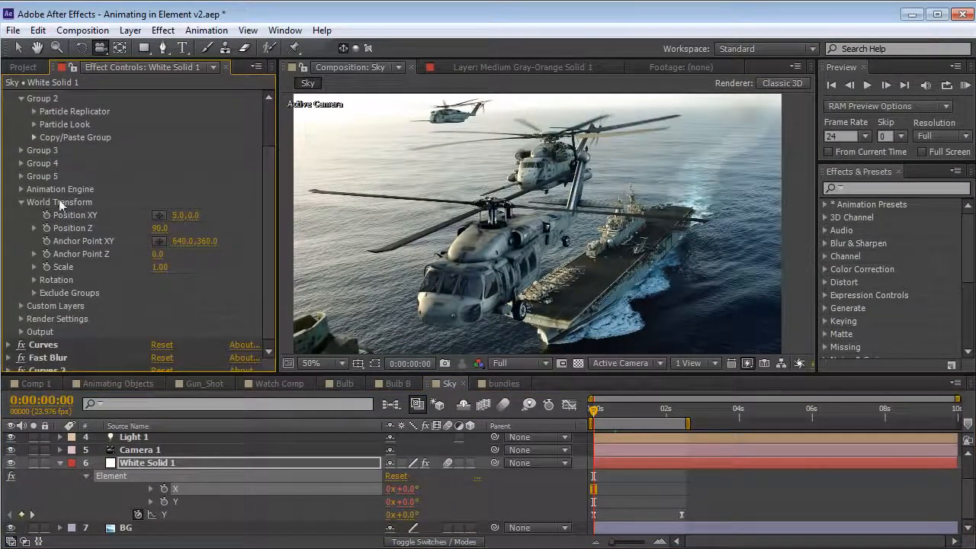
left_click(34, 280)
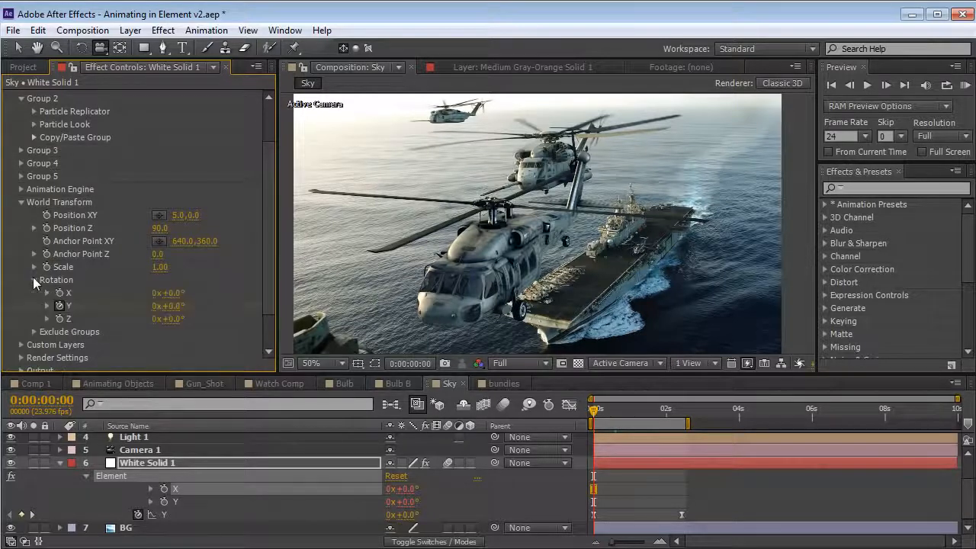
Try rotating the whole helicopter with World Transform on all three axes, with motion blur enabled at 0:00:01:12
left_click_drag(169, 318, 257, 315)
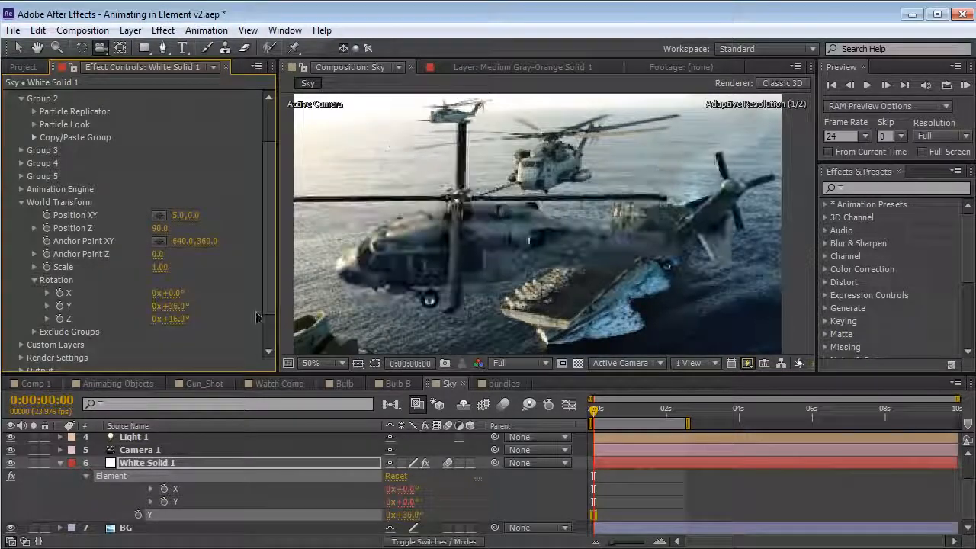
left_click_drag(611, 413, 648, 412)
left_click(503, 404)
left_click_drag(177, 321, 203, 293)
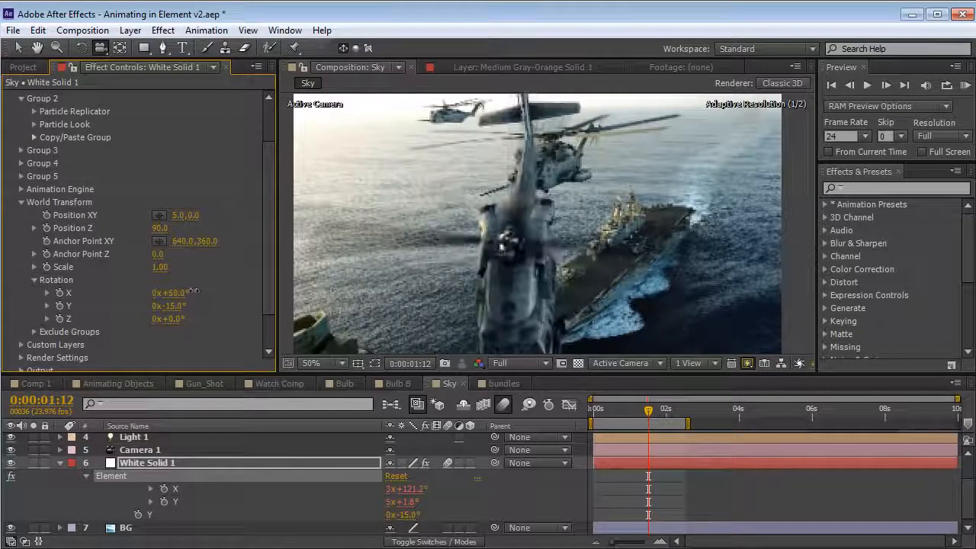
Undo the trial World Transform rotations and return the X, Y and Z rotation to 0°
key("ctrl+z")
key("ctrl+z")
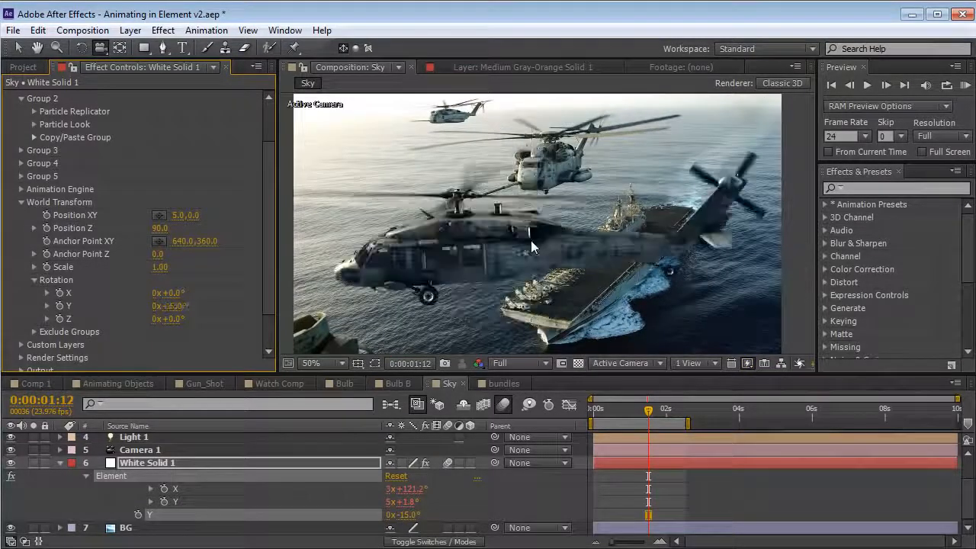
key("ctrl+z")
left_click(182, 307)
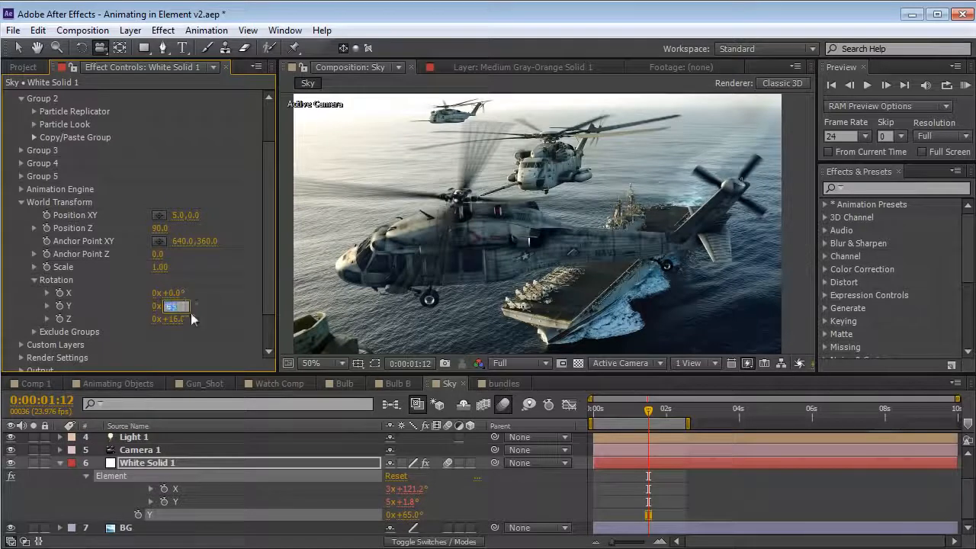
key("ctrl+z")
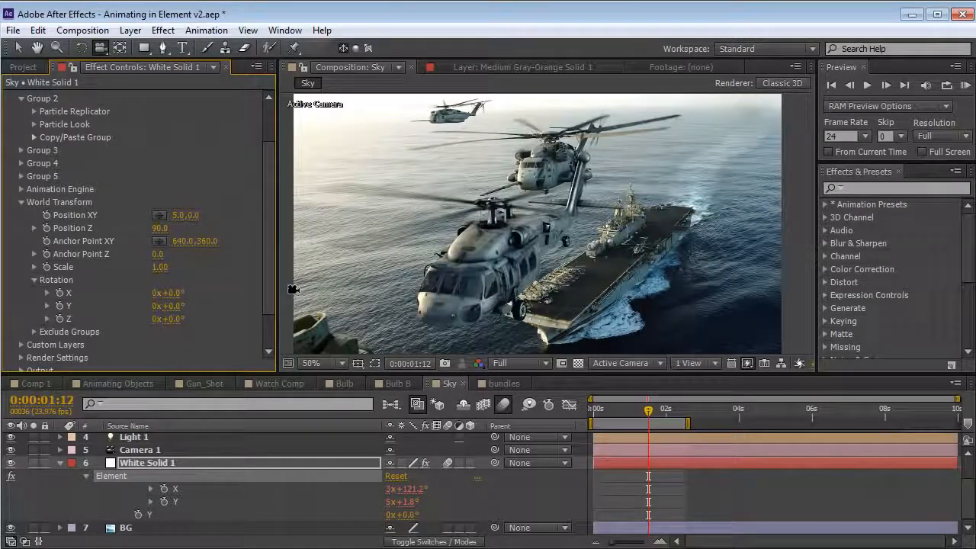
Exclude group 5 from the World Transform and include it again
scroll(227, 313, "down", 2)
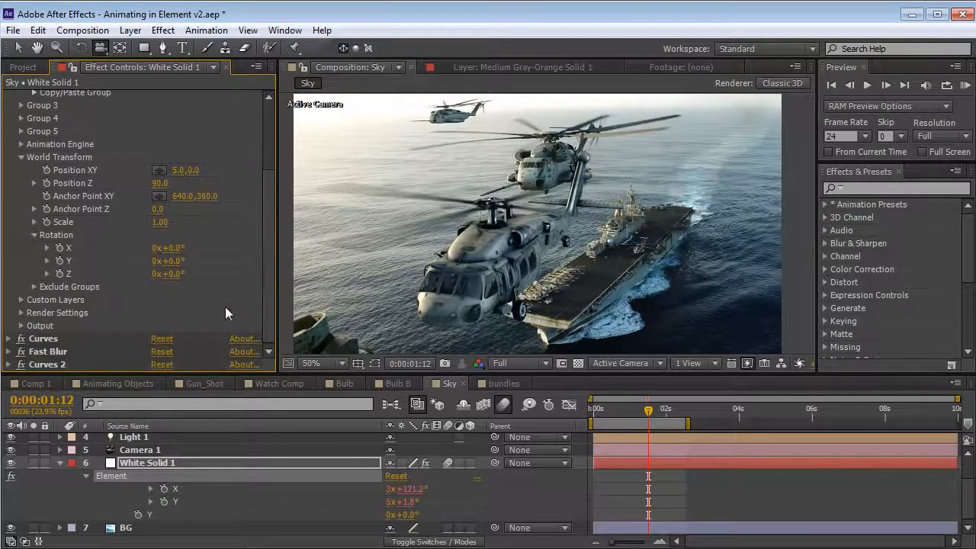
left_click(33, 287)
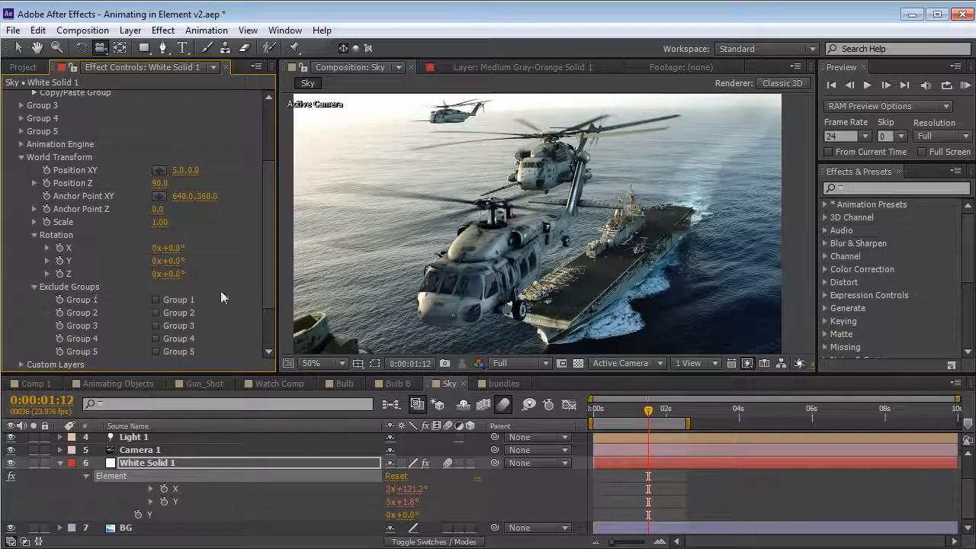
left_click_drag(267, 290, 267, 296)
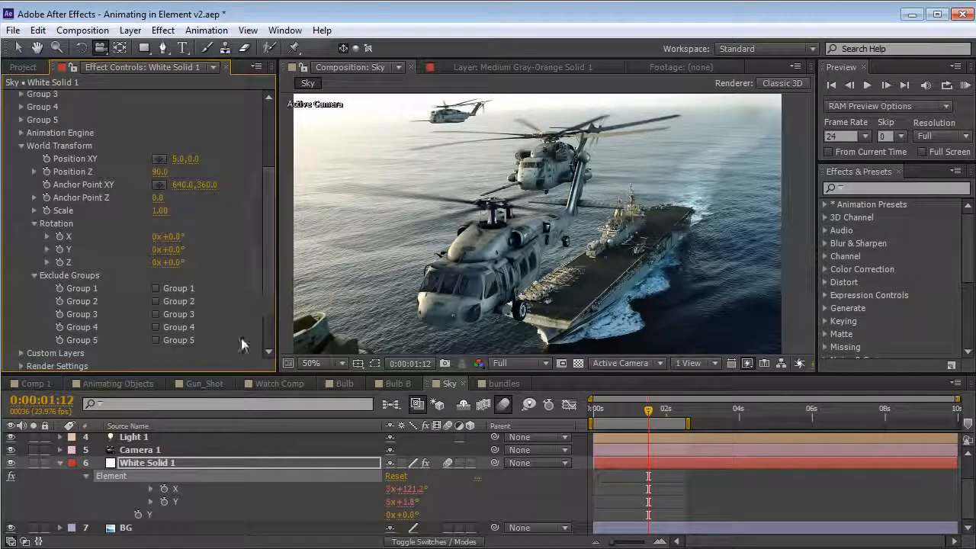
left_click(155, 340)
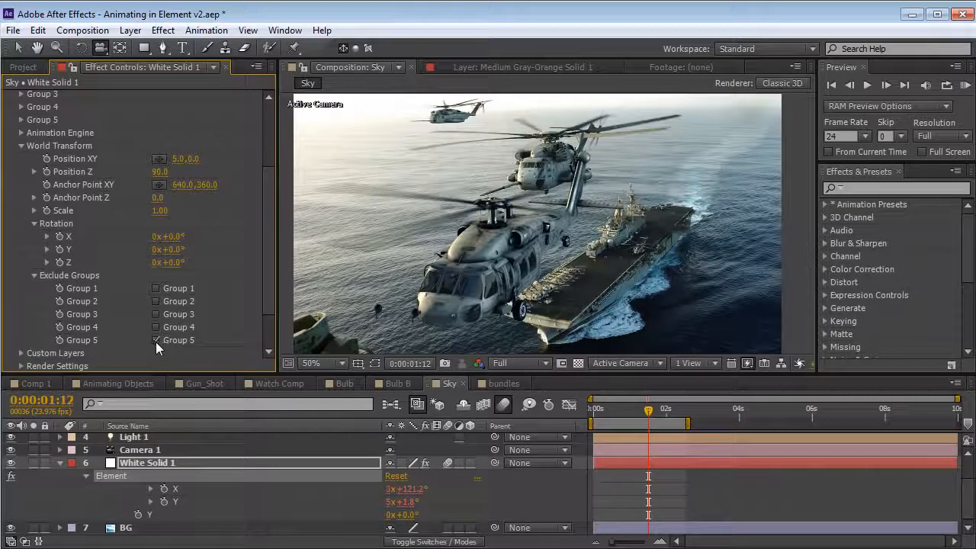
left_click(156, 340)
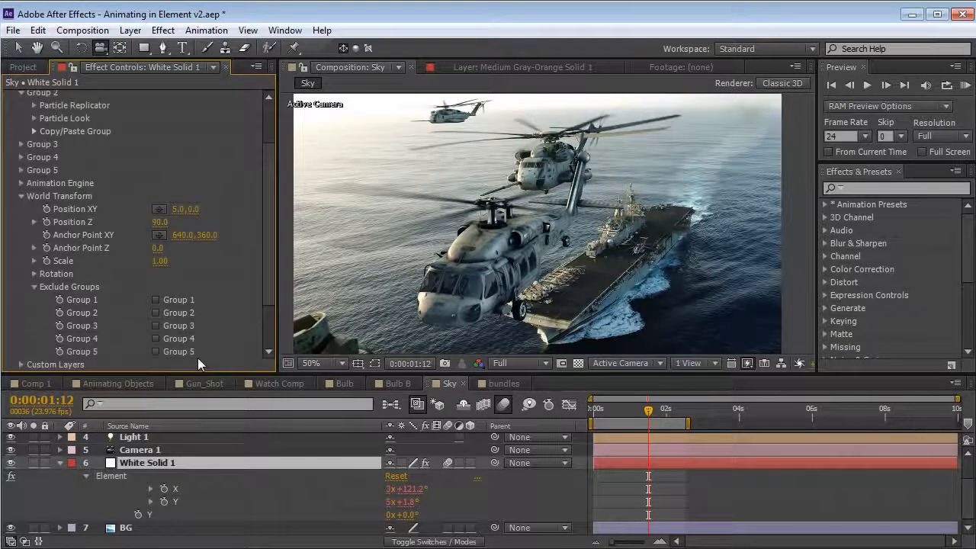
left_click(34, 287)
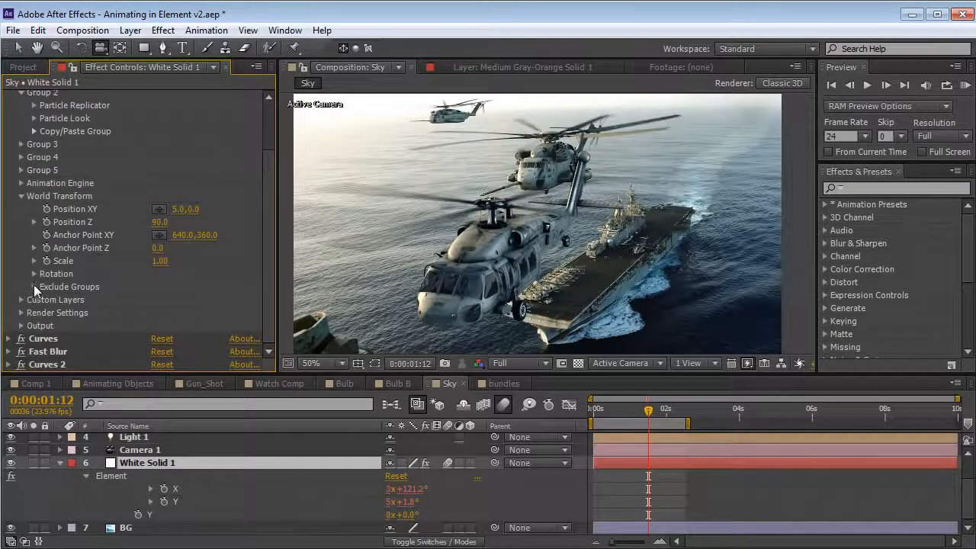
Move the camera close to the helicopter's cockpit and set Grid X of group 5's particle replicator to 3
left_click_drag(462, 268, 531, 249)
right_click_drag(531, 249, 498, 280)
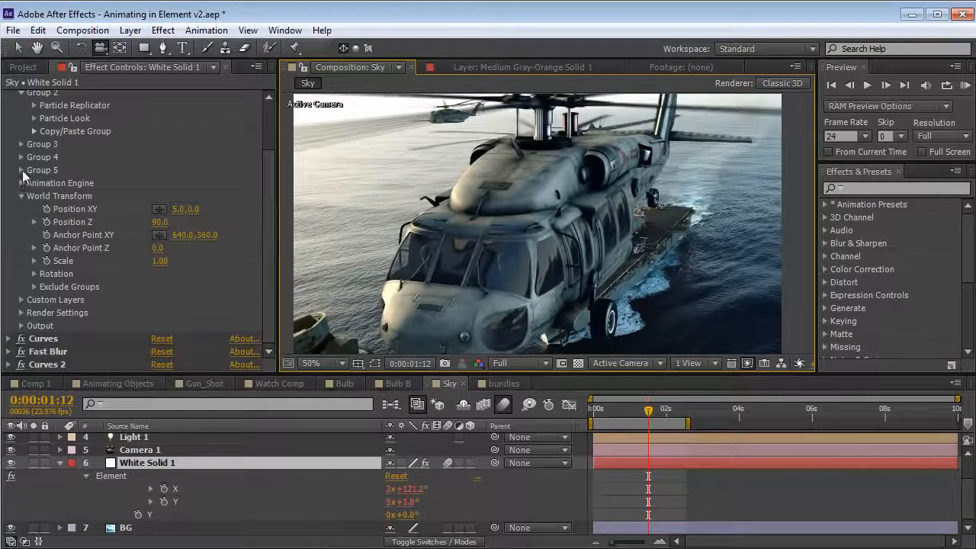
left_click(22, 170)
scroll(31, 156, "down", 2)
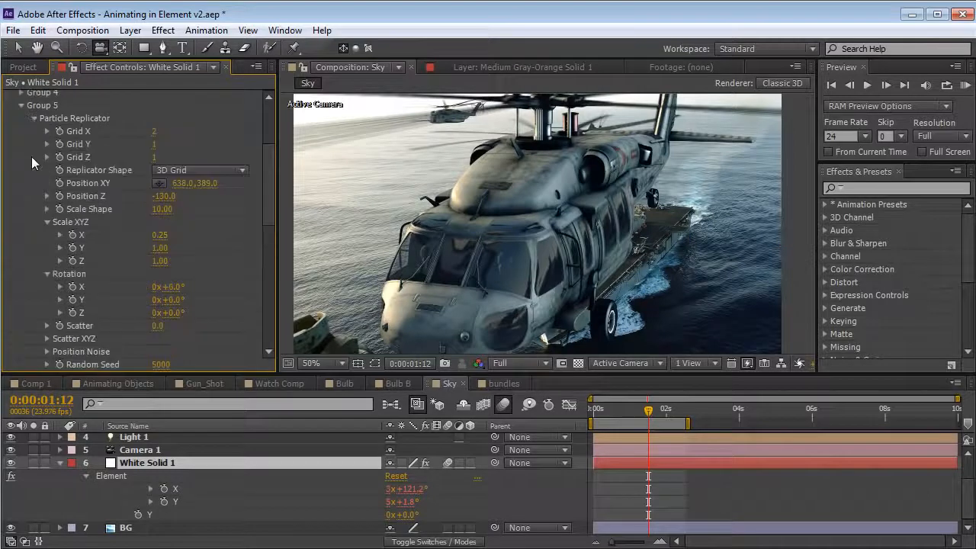
left_click_drag(267, 200, 271, 190)
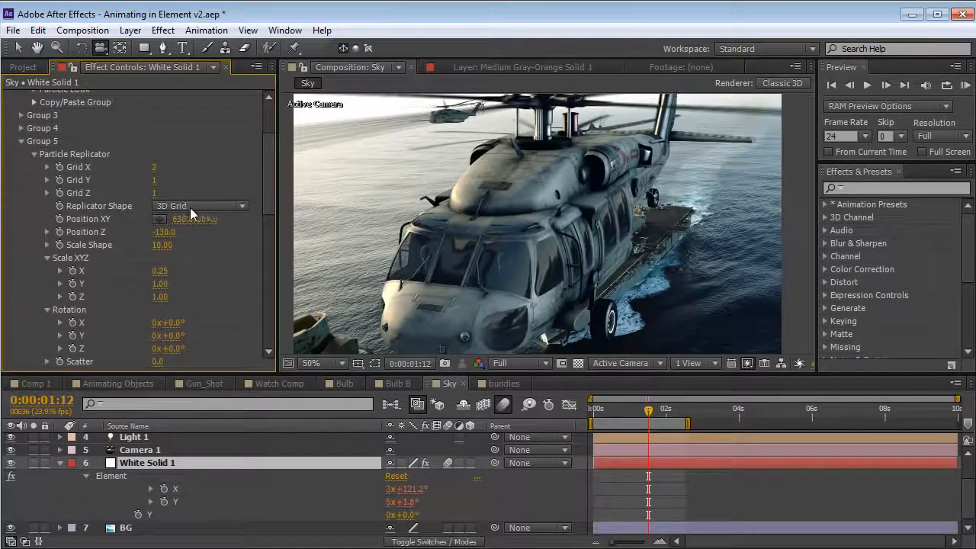
type("3")
key("Return")
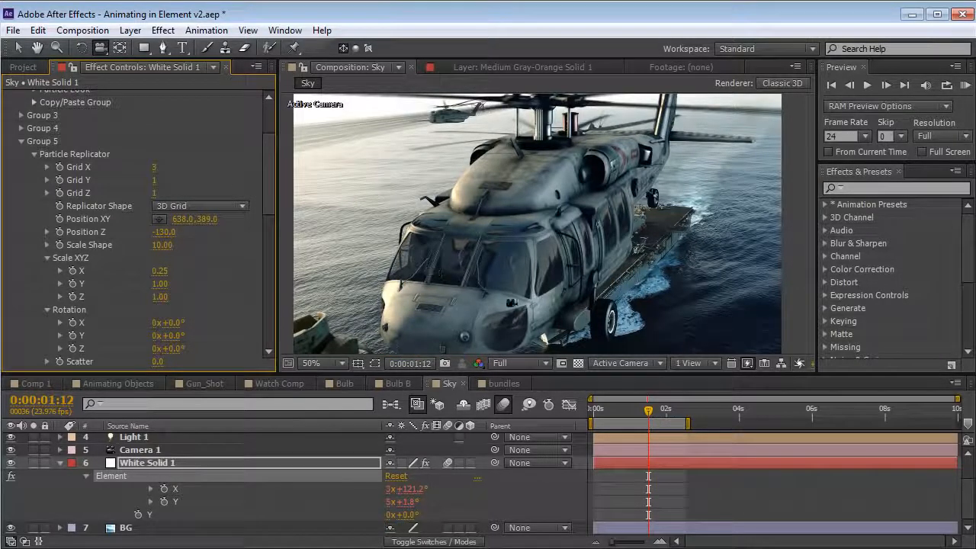
left_click(155, 167)
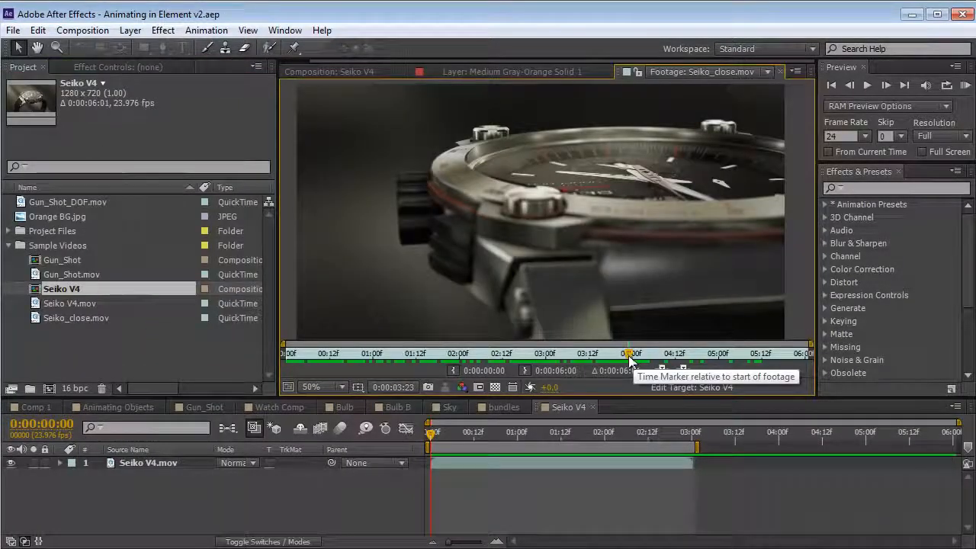
Scrub through the Seiko_close.mov footage and the Seiko V4 composition to review the rendered watch animations
left_click_drag(629, 360, 333, 349)
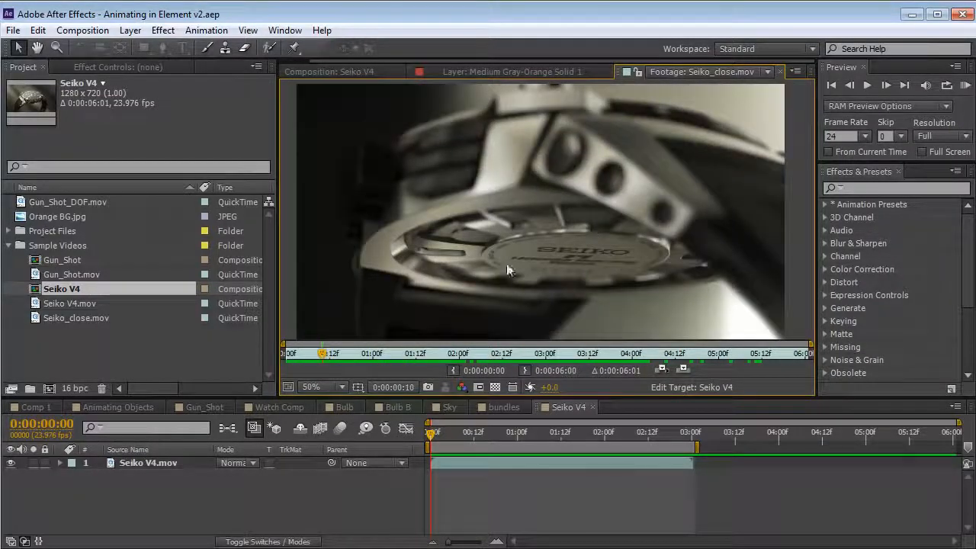
left_click(331, 74)
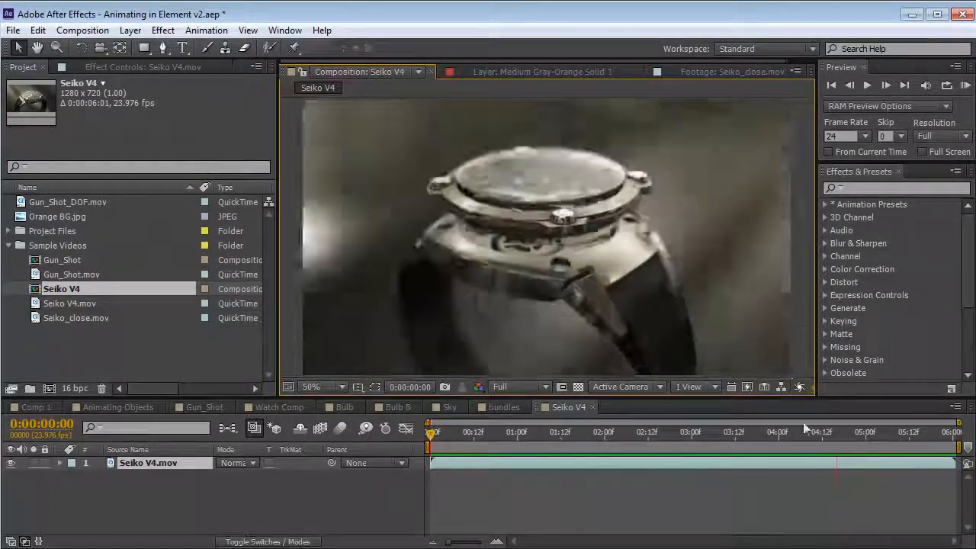
left_click_drag(447, 435, 951, 436)
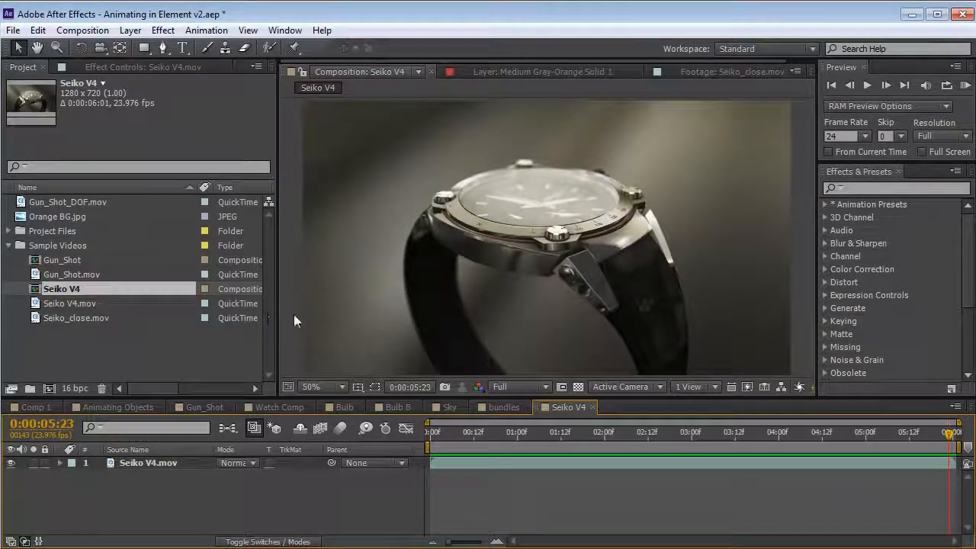
Return the Seiko V4 composition to its first frame, open Watch Comp and purge all memory
left_click(895, 443)
left_click_drag(896, 441, 391, 466)
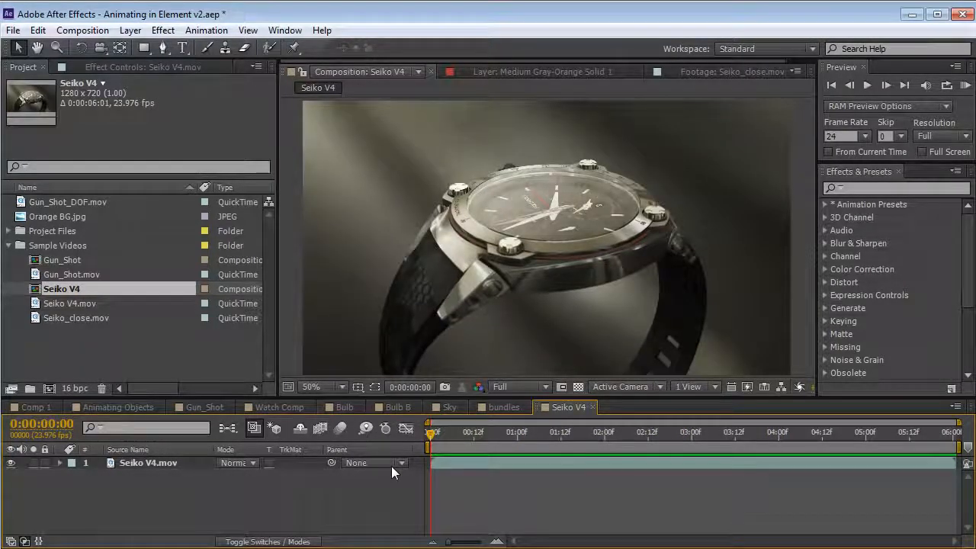
left_click(279, 407)
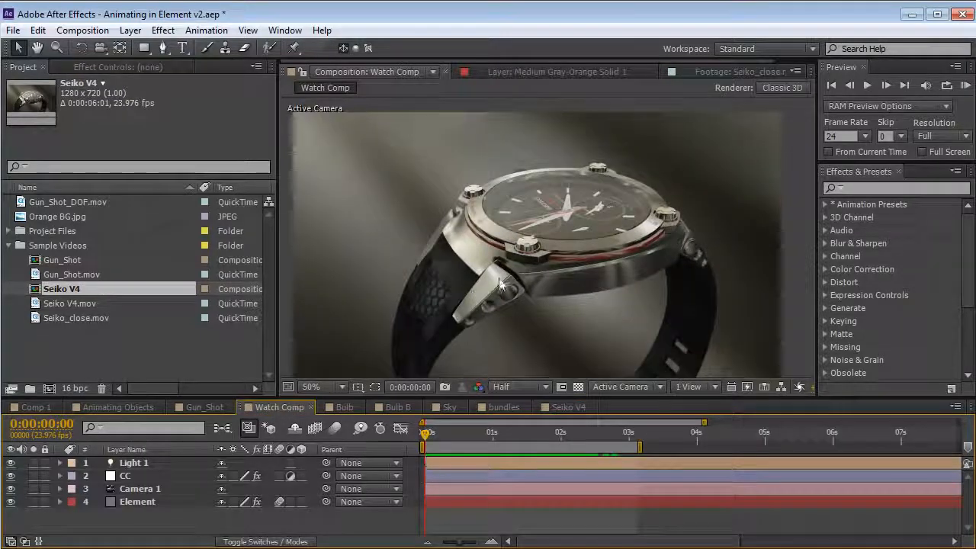
left_click(37, 30)
mouse_move(191, 324)
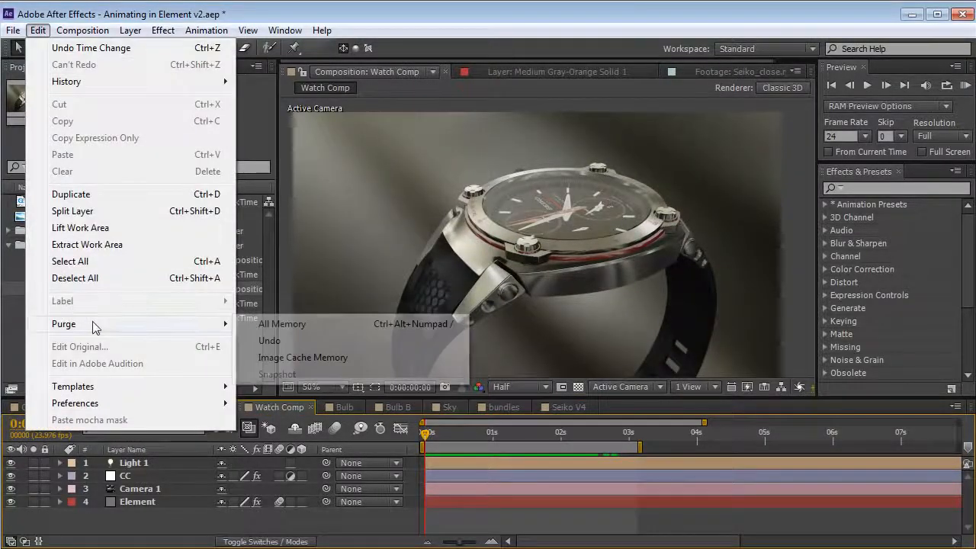
left_click(269, 324)
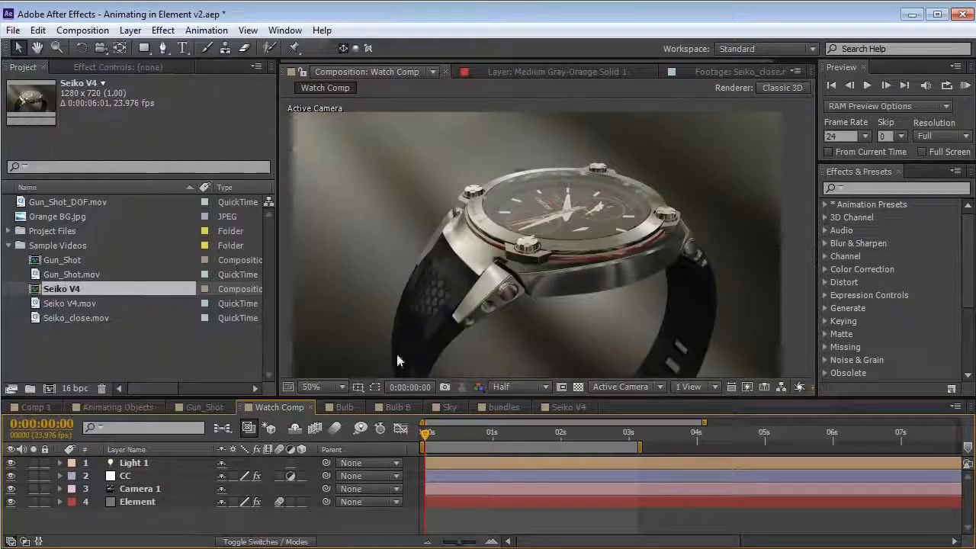
Set Watch Comp's preview resolution to Full and enlarge the composition viewer to 100% magnification
left_click(511, 390)
left_click(509, 375)
scroll(518, 328, "up", 1)
key("grave")
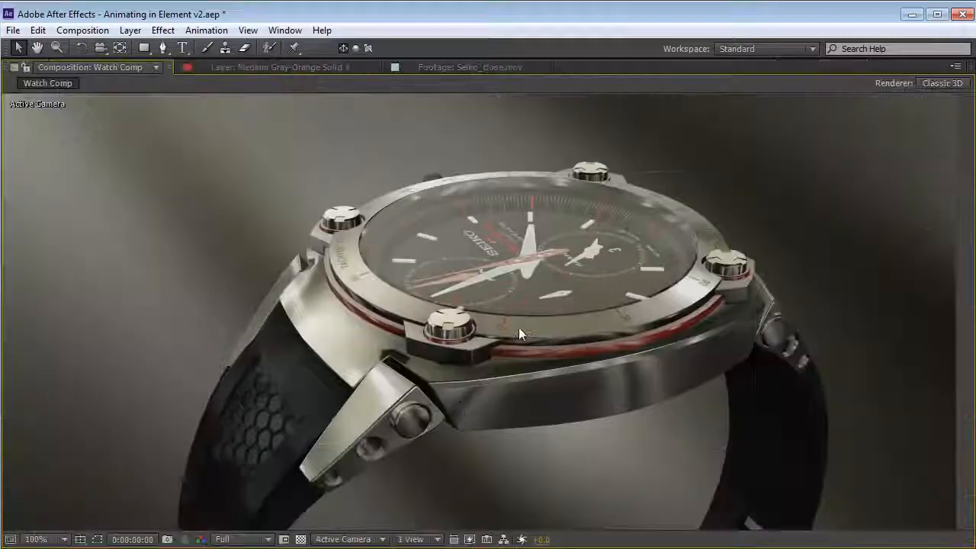
key("grave")
key("grave")
Orbit the camera around the watch to examine its case and strap from a low side angle, and restore the normal layout
key("c")
left_click_drag(359, 371, 542, 327)
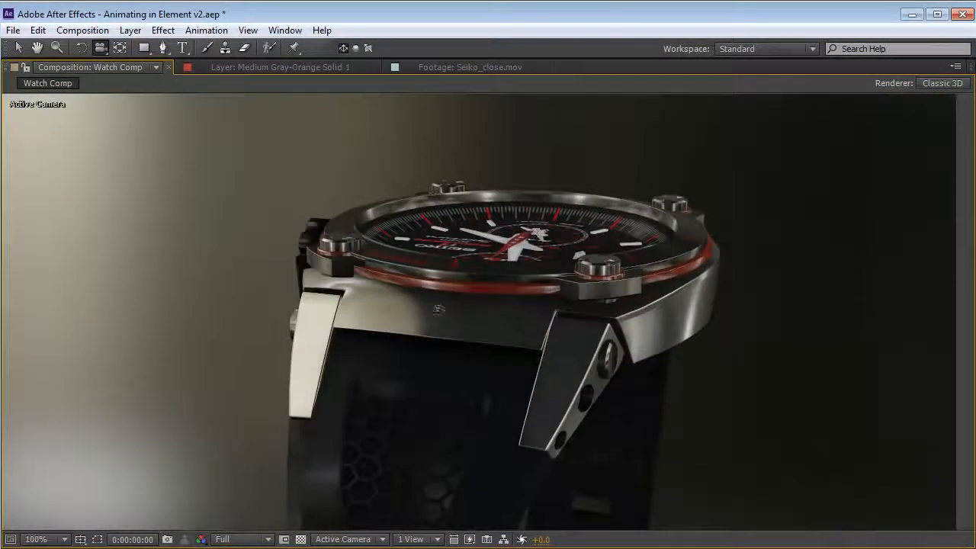
left_click_drag(458, 274, 477, 260)
key("grave")
Scrub through the start of the Watch Comp timeline and check the CC and Element layers
mouse_move(444, 431)
left_mouse_down()
mouse_move(603, 436)
mouse_move(425, 434)
left_mouse_up()
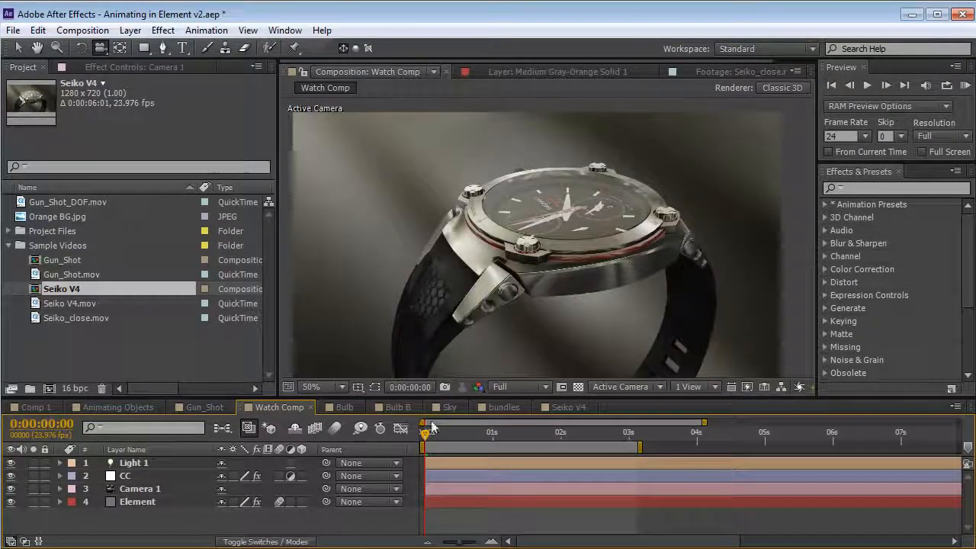
left_click(137, 475)
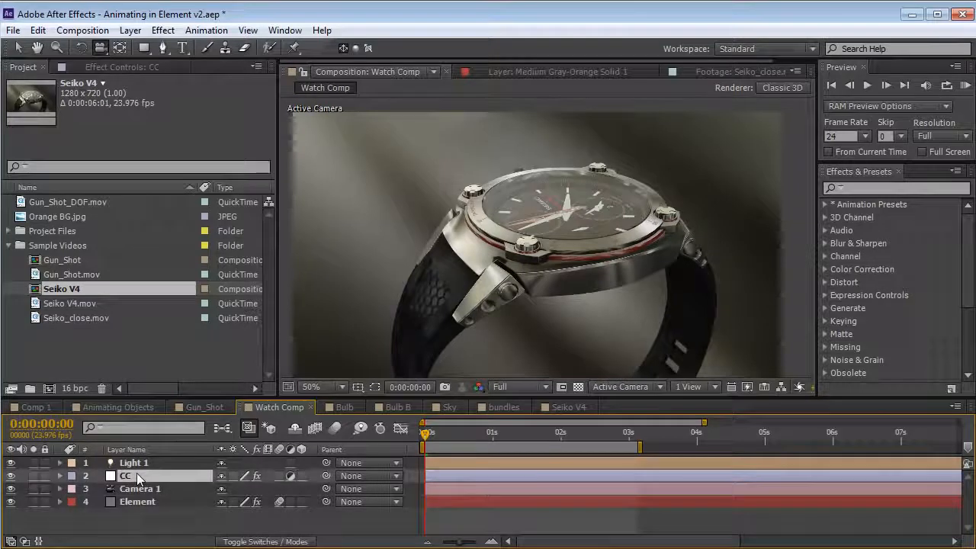
left_click(138, 502)
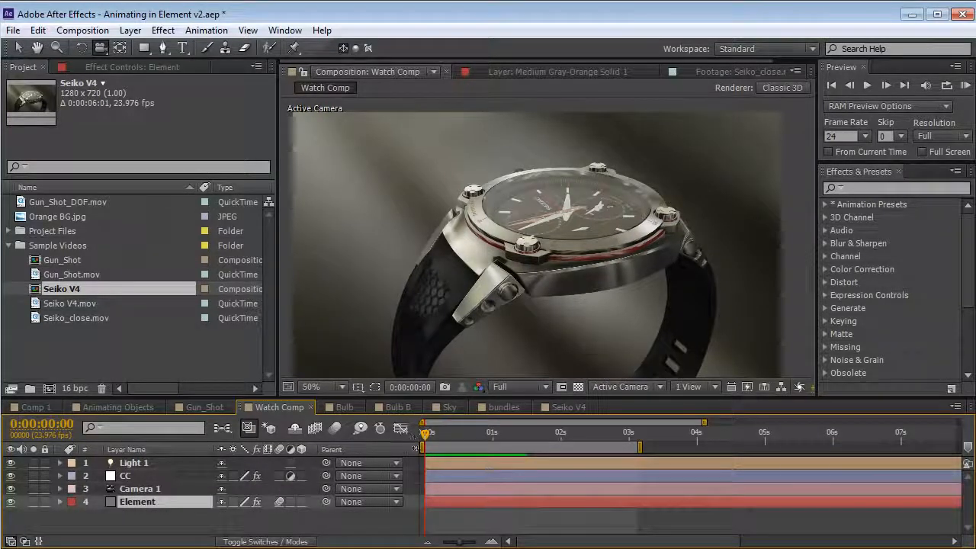
left_click(431, 436)
left_click_drag(431, 436, 385, 441)
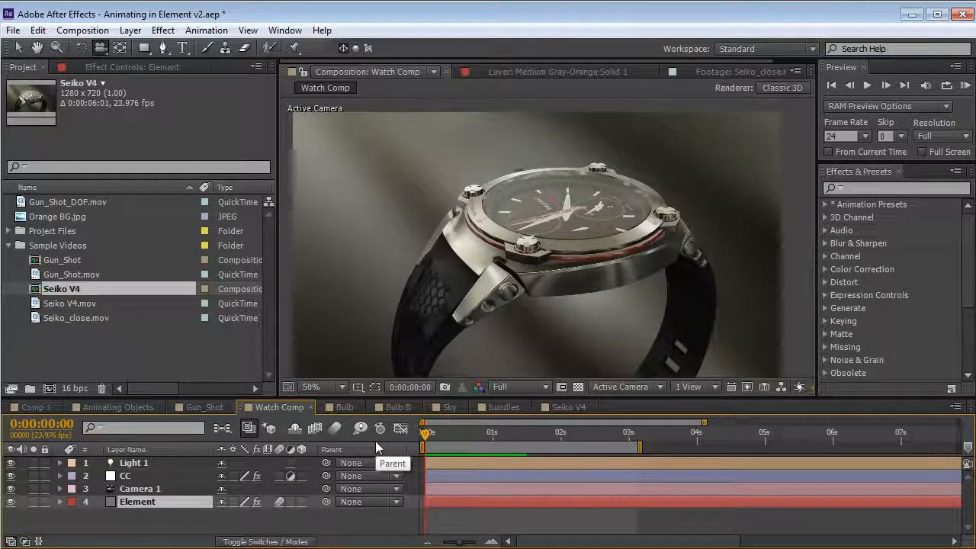
left_click(435, 435)
left_click_drag(434, 437, 407, 439)
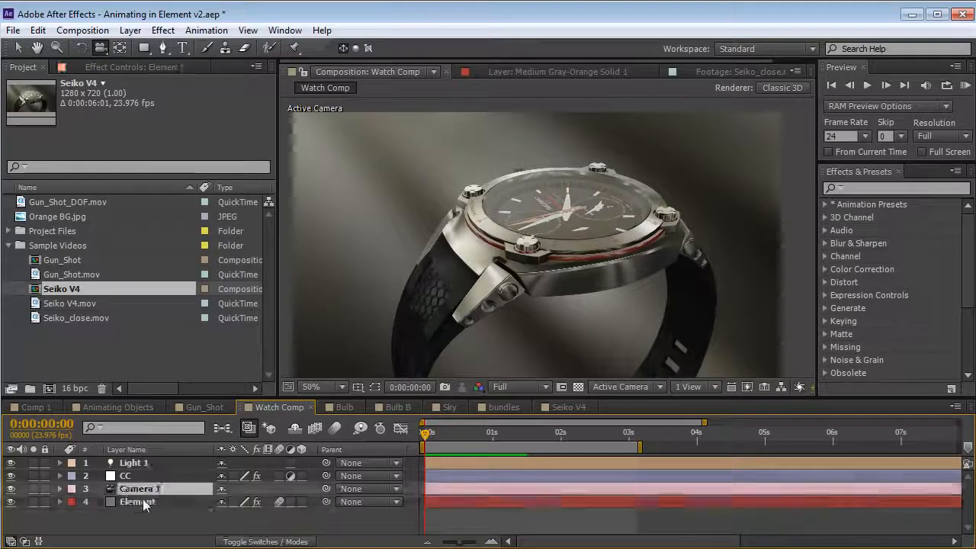
Open the Element layer's Scene Setup and temporarily enable watch_body and watch_glass on the group 2 watch to compare its parts
left_click(101, 66)
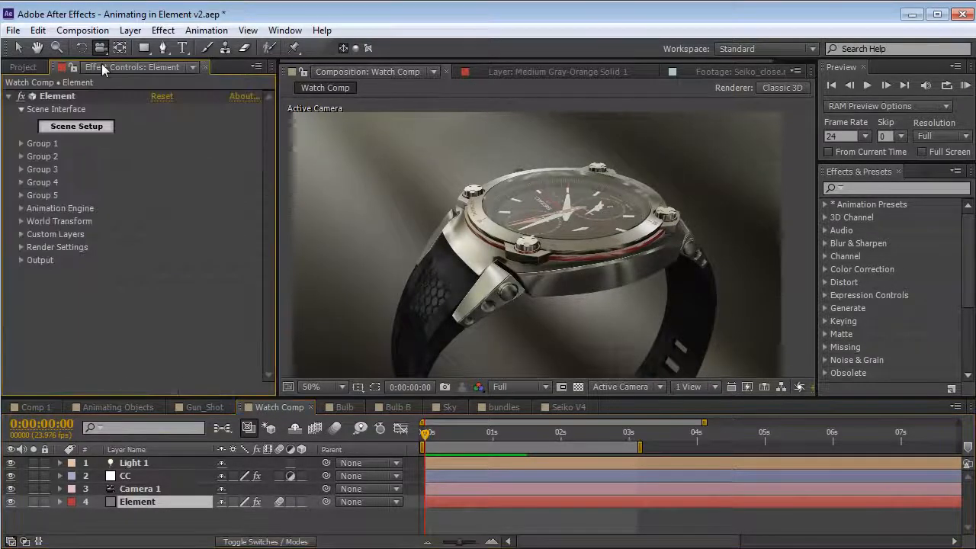
left_click(77, 126)
left_click_drag(280, 226, 252, 235)
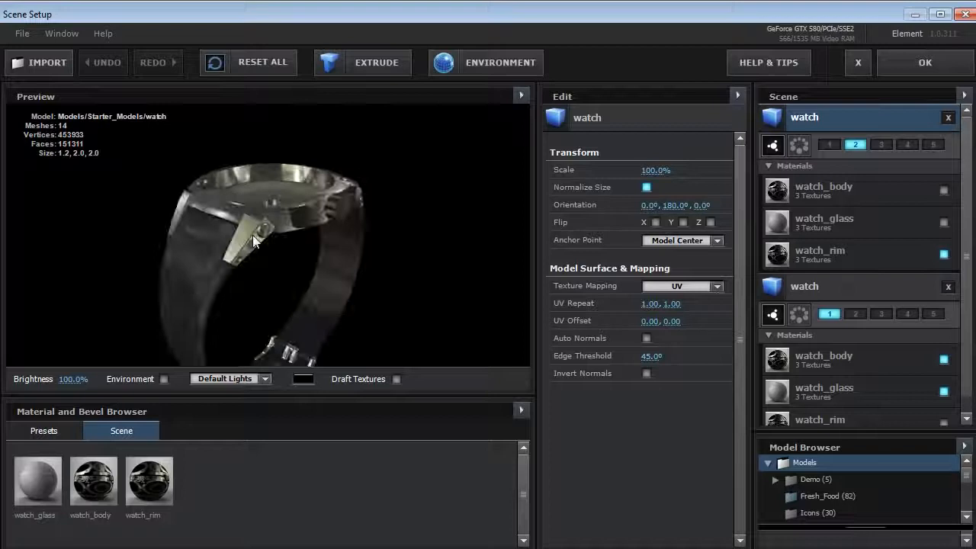
left_click(944, 190)
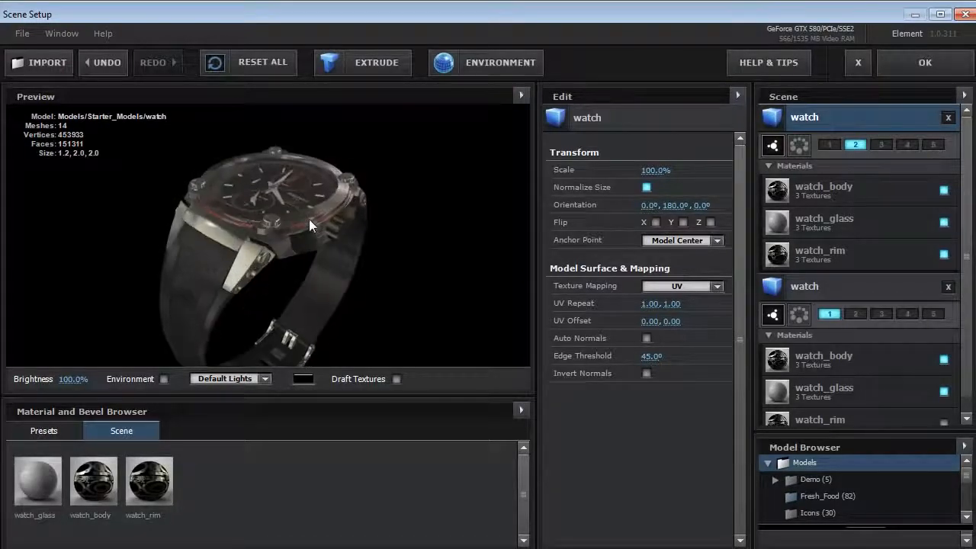
left_click(944, 223)
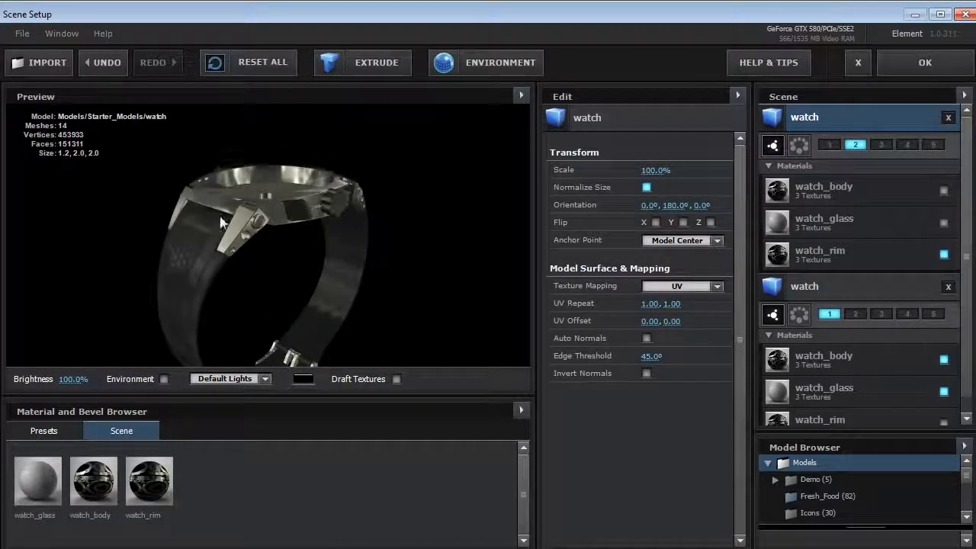
left_click_drag(254, 254, 298, 246)
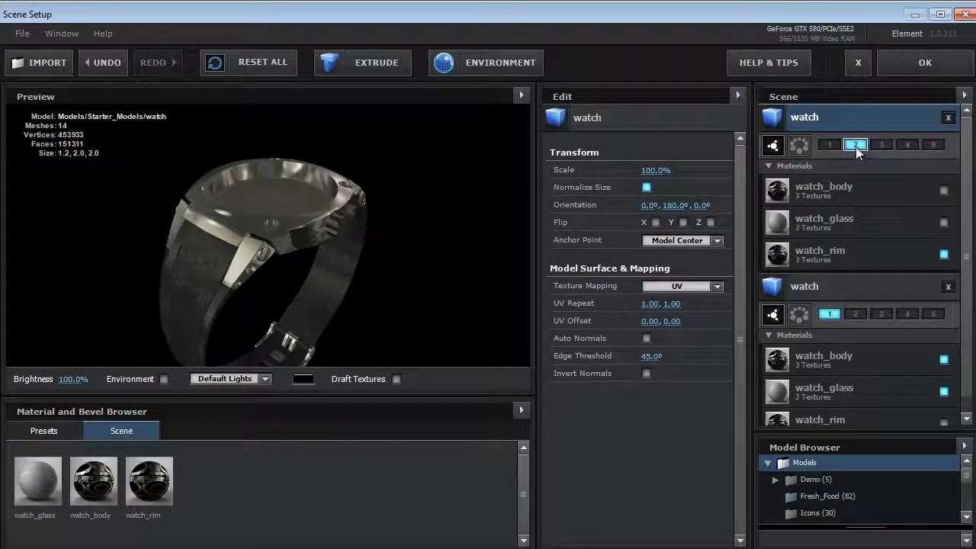
Select the group 1 watch model and orbit its preview to examine the dial and bezel parts
left_click(842, 285)
left_click_drag(295, 223, 270, 183)
middle_click_drag(270, 183, 276, 208)
scroll(277, 214, "up", 3)
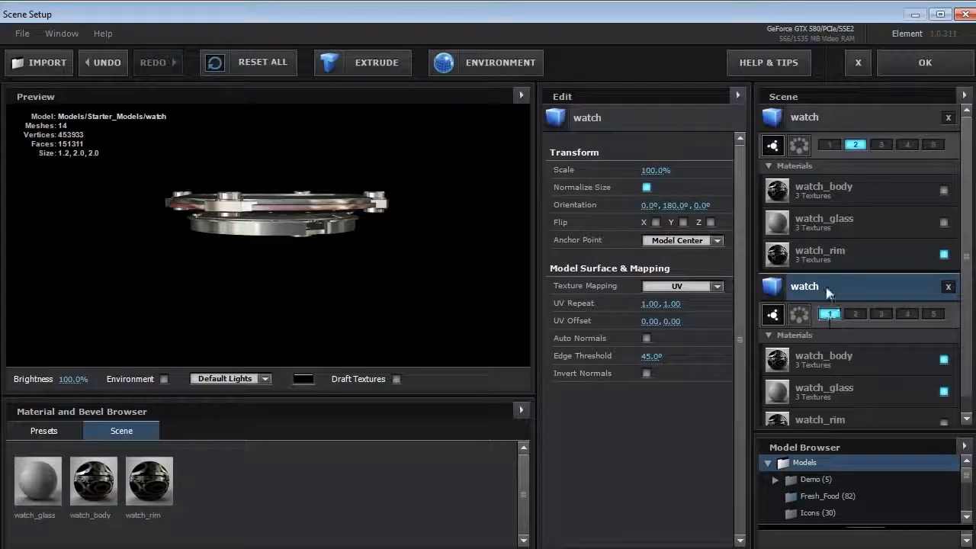
left_click_drag(327, 190, 293, 258)
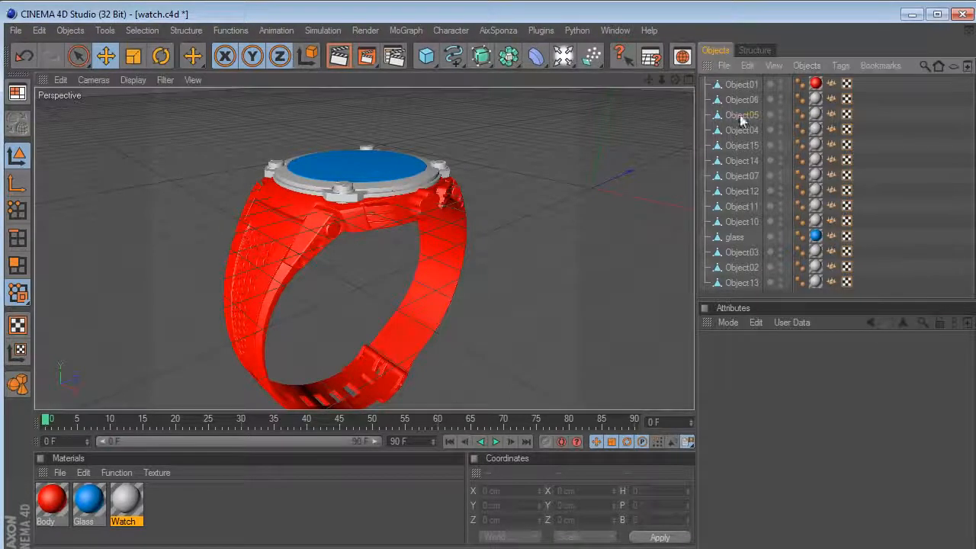
In watch.c4d in Cinema 4D, raise the Object14 ring above the watch and add Object10 to the selection
left_click(740, 160)
left_click_drag(601, 143, 606, 116)
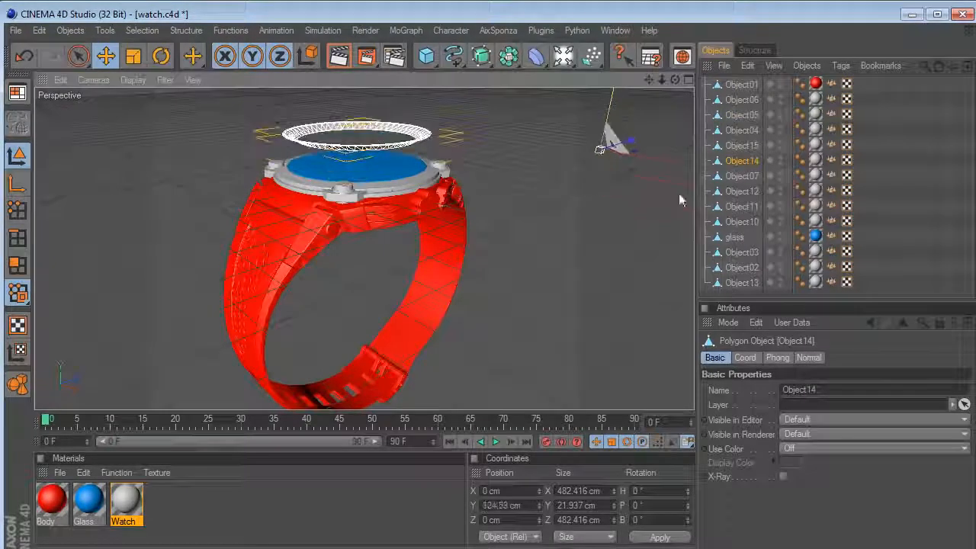
left_click(741, 222, "ctrl")
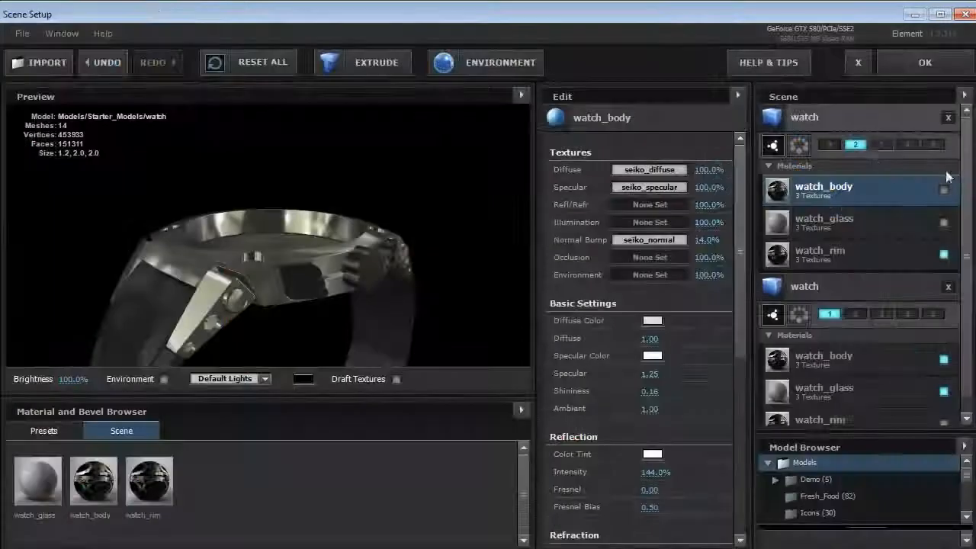
Switch back to Element's Scene Setup, compare the group 2 and group 1 watch models in the preview, and accept the scene
left_click(880, 117)
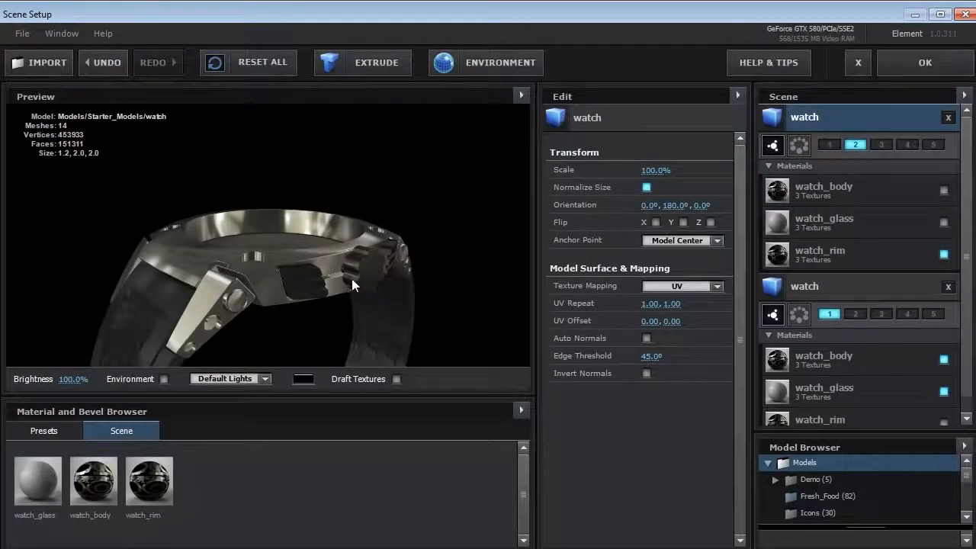
left_click_drag(352, 278, 327, 233)
left_click(860, 286)
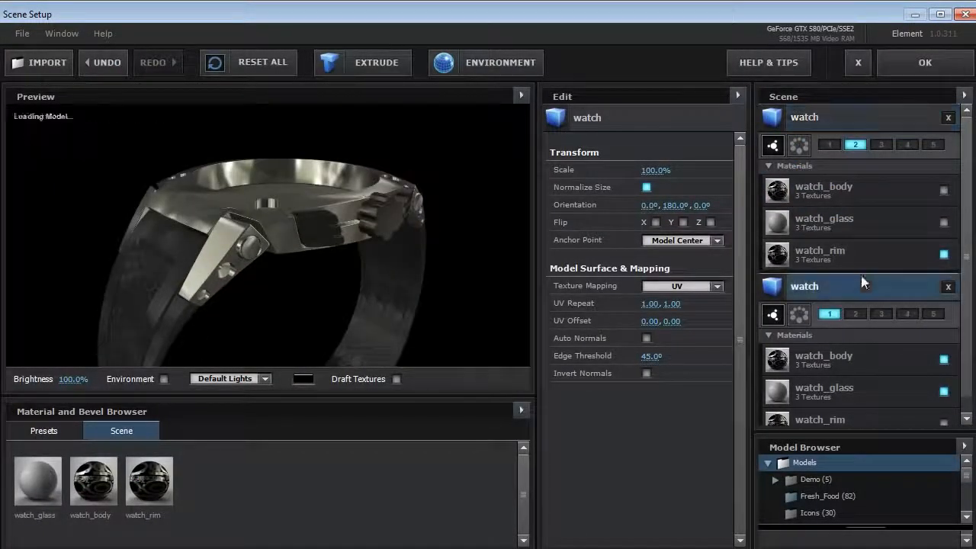
left_click_drag(311, 199, 310, 184)
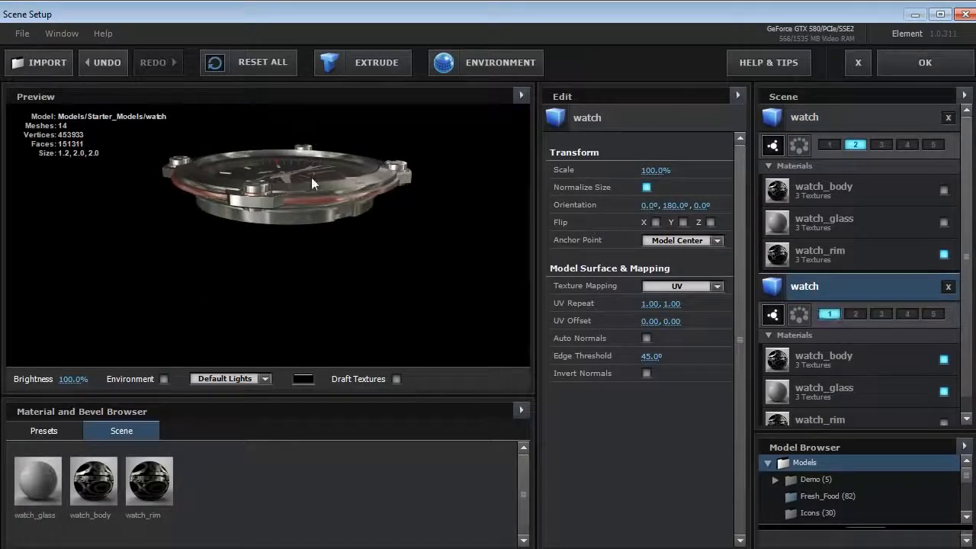
left_click(925, 62)
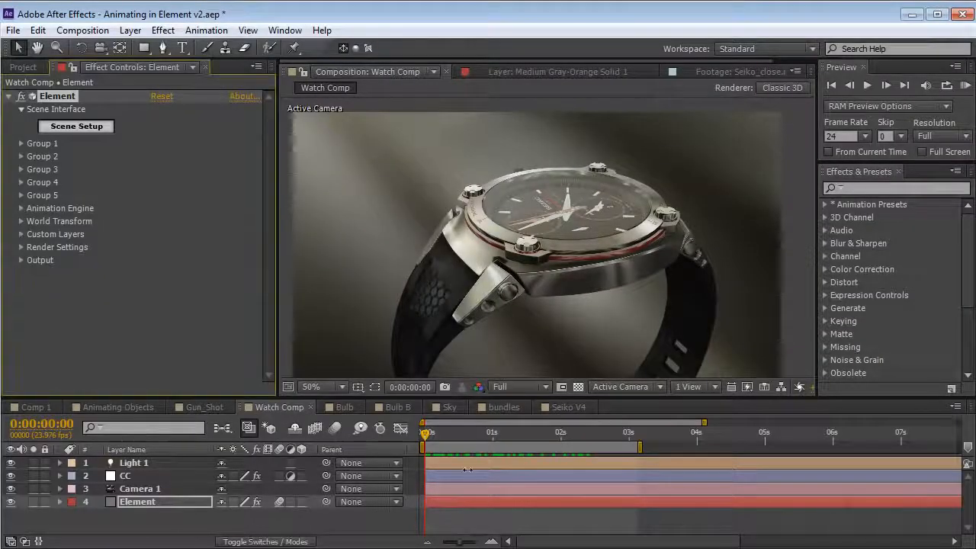
Reveal the Element layer's animated properties, delete the Position XY, Position Z and upper Y keyframes, and return to the first frame
key("u")
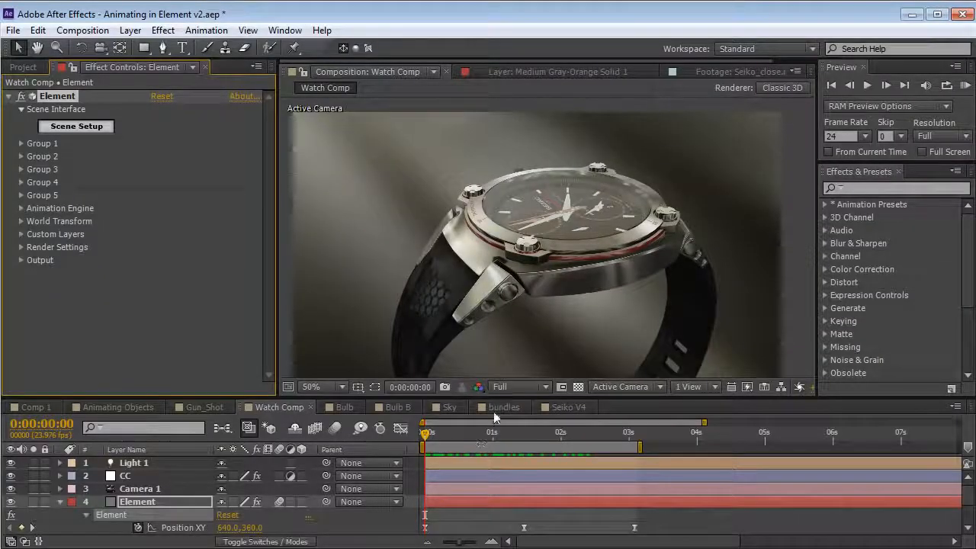
left_click_drag(427, 350, 398, 348)
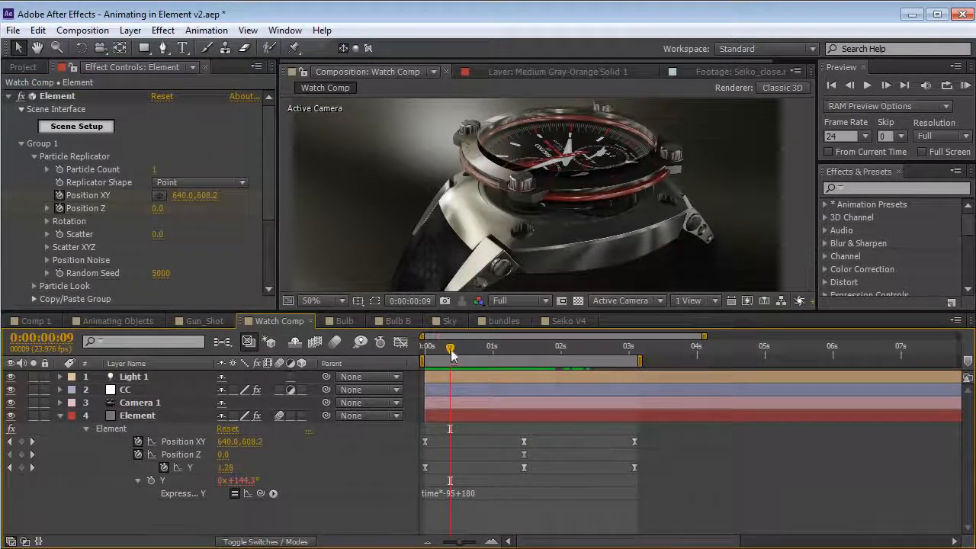
left_click_drag(668, 432, 394, 481)
key("Delete")
left_click_drag(427, 352, 425, 376)
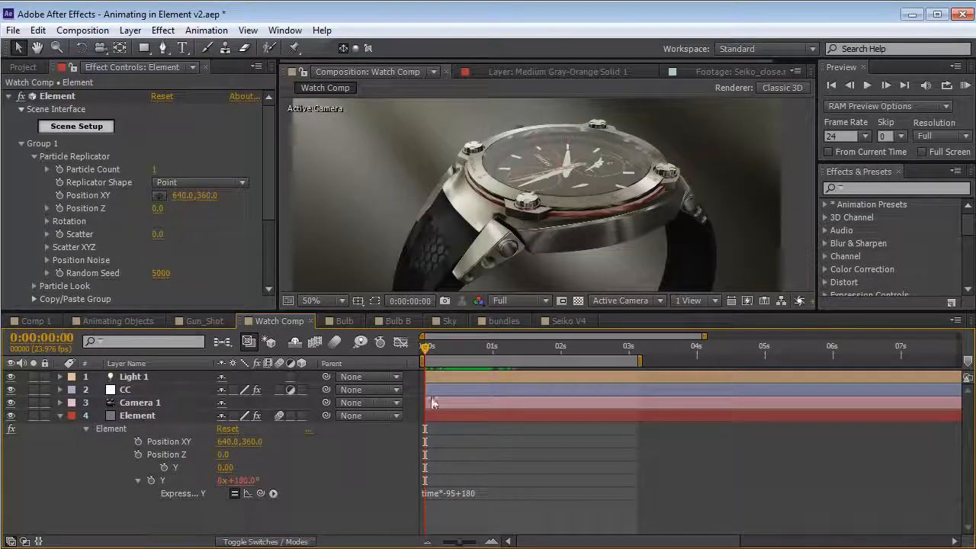
Enable Multi-Object in group 1's Particle Look settings
left_click(34, 156)
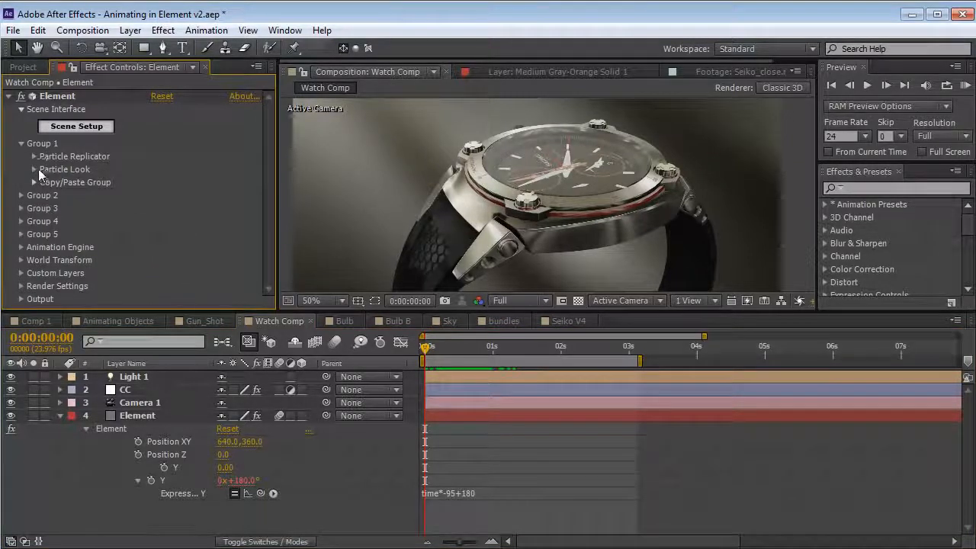
left_click(33, 169)
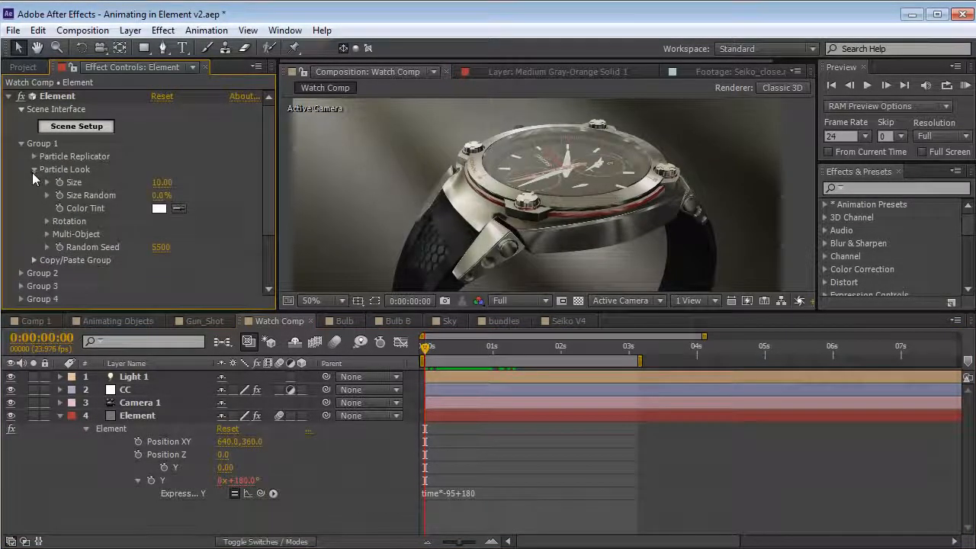
left_click(45, 237)
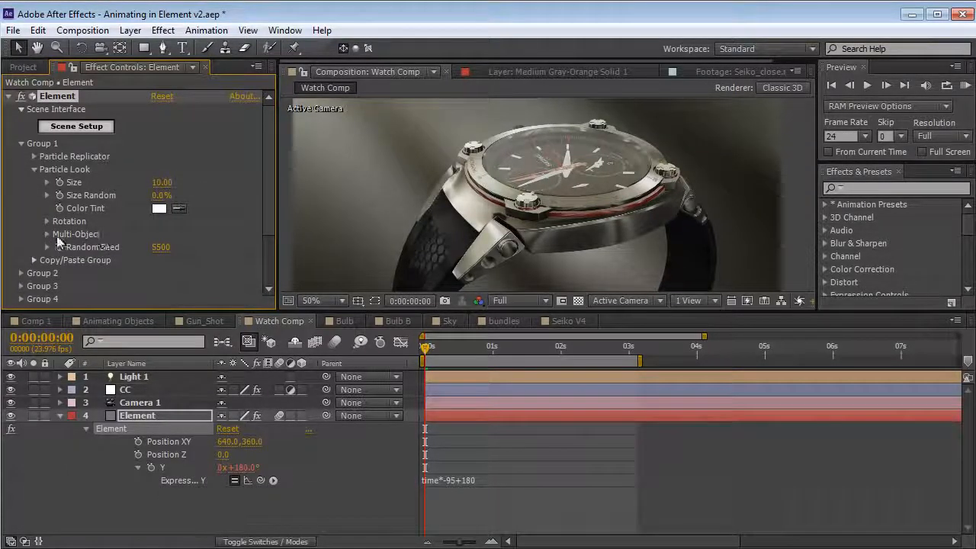
left_click(47, 236)
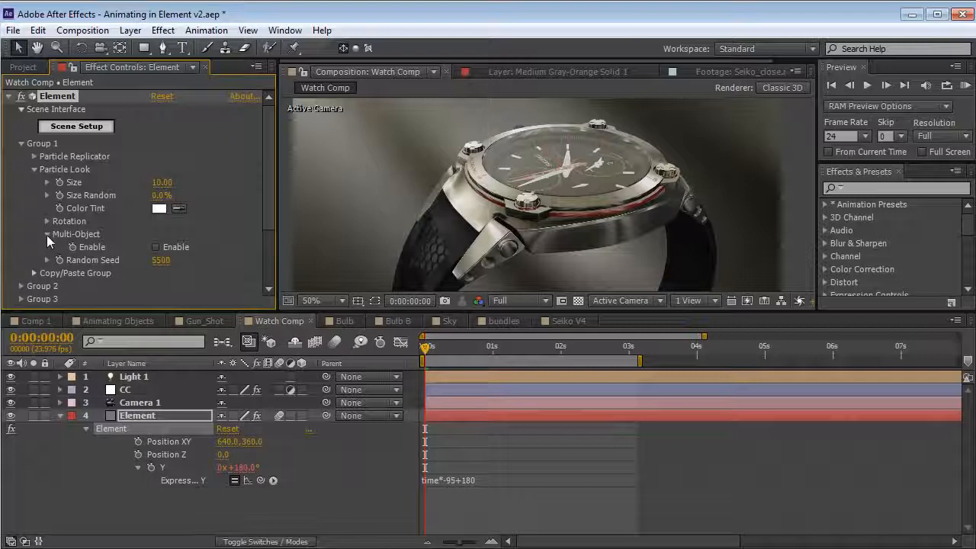
left_click(157, 248)
Set group 1's Multi-Object Scatter to 10.90 and its Rotation Random to 143°
left_click_drag(261, 178, 265, 176)
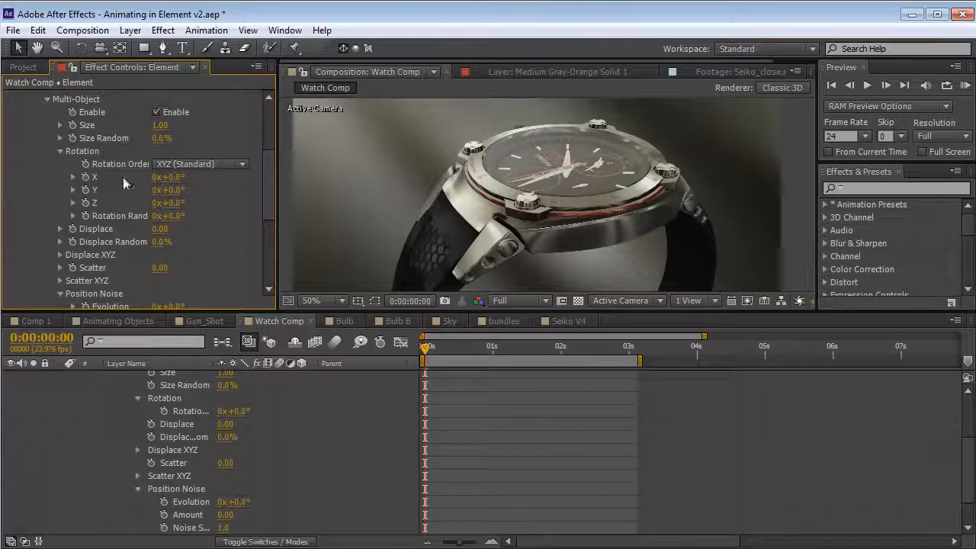
left_click(60, 151)
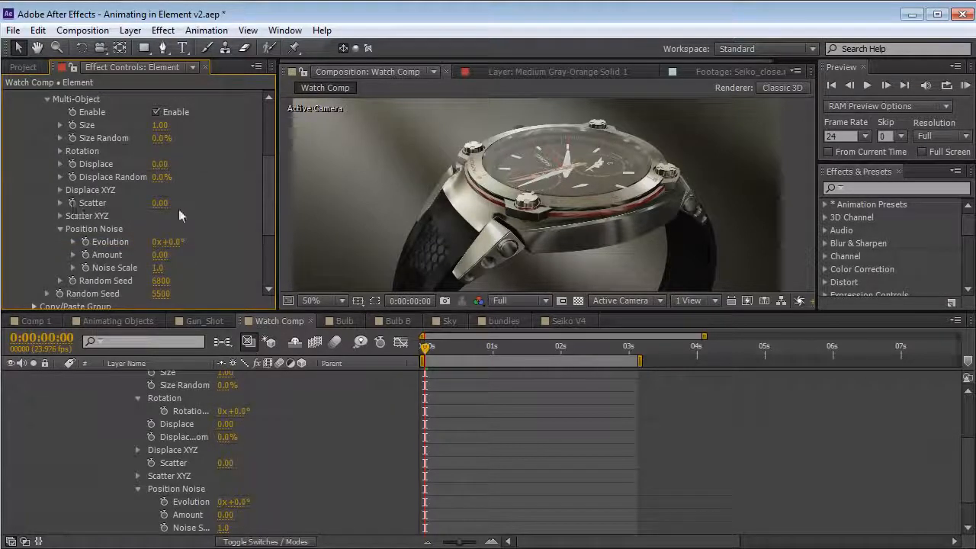
left_click_drag(159, 203, 192, 211)
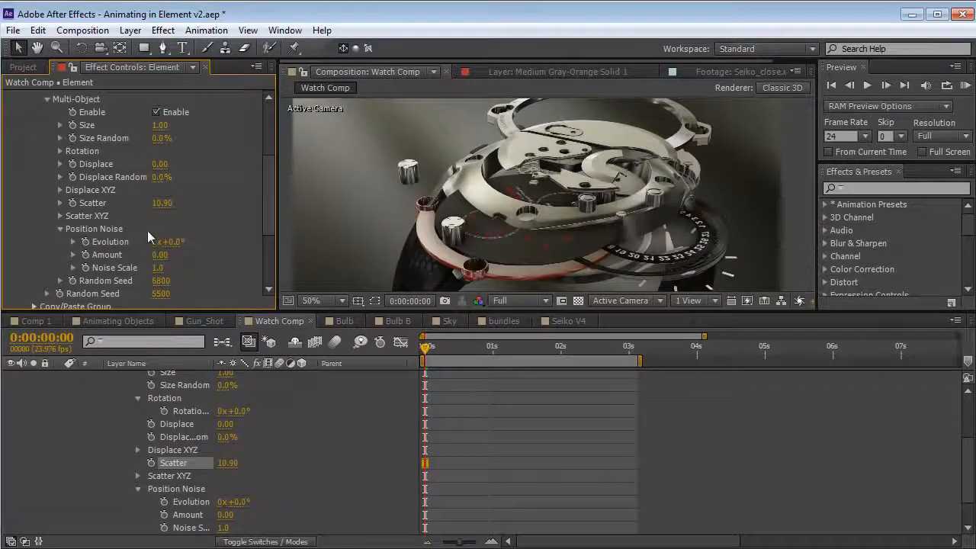
left_click(60, 151)
left_click_drag(168, 216, 194, 216)
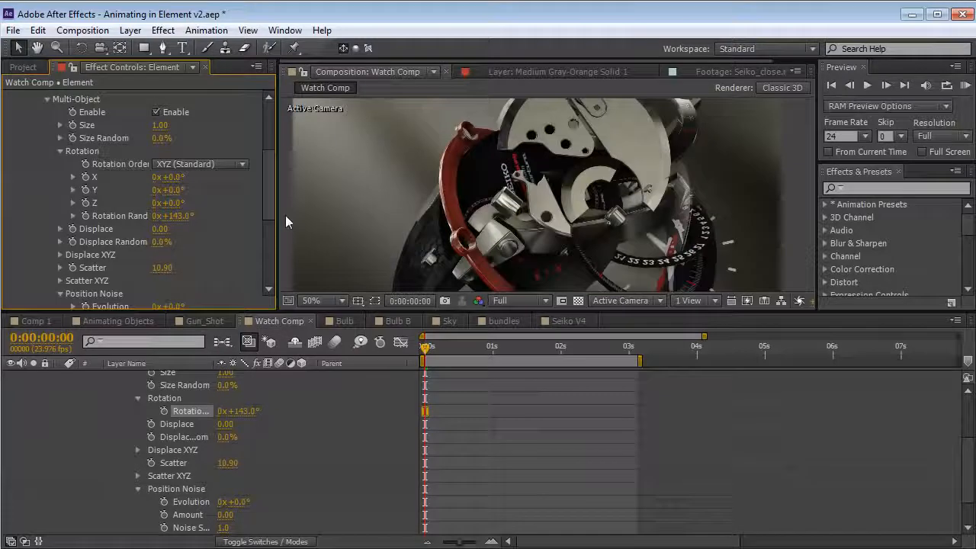
Undo the Rotation Random change, try a Multi-Object Size Random of 57%, and undo both that and the Scatter change
key("ctrl+z")
left_click_drag(160, 138, 197, 143)
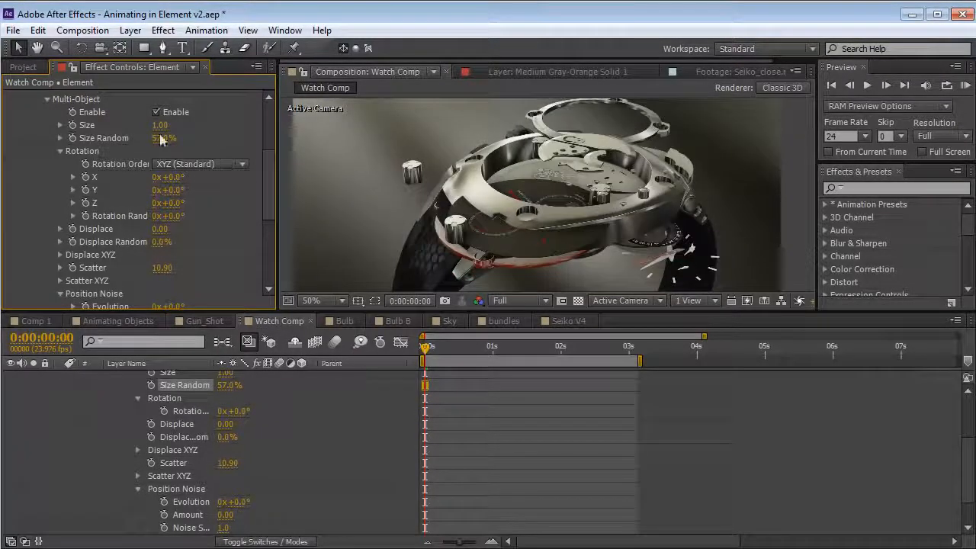
key("ctrl+z")
key("ctrl+z")
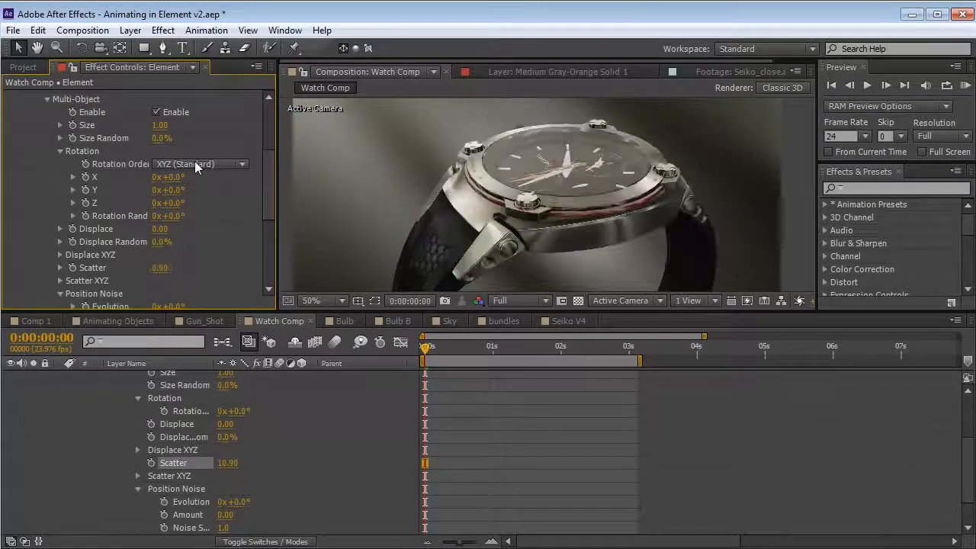
Show the Scatter XYZ axes, try a Multi-Object Scatter of 5.90, and return Scatter to 0.00
left_click(61, 281)
scroll(263, 201, "down", 2)
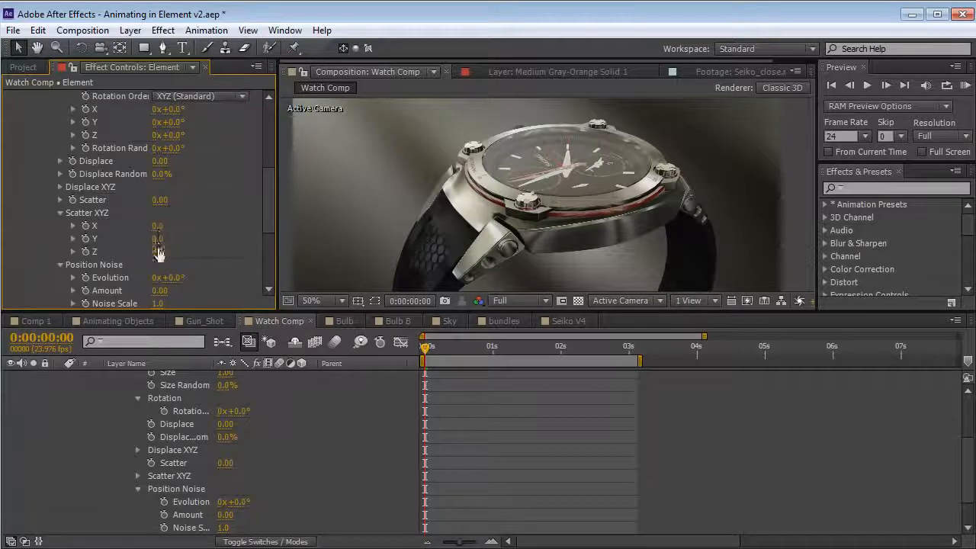
left_click_drag(159, 205, 196, 204)
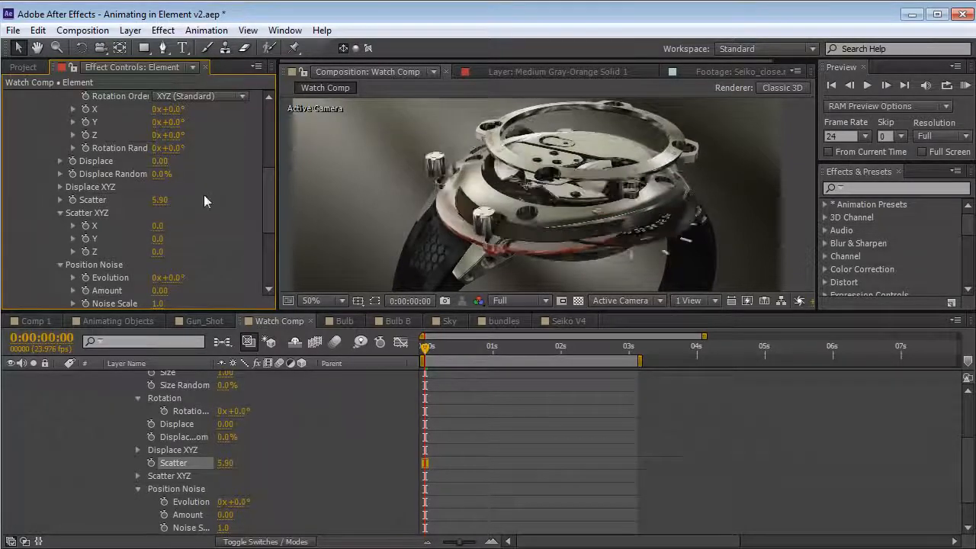
left_click_drag(157, 246, 144, 212)
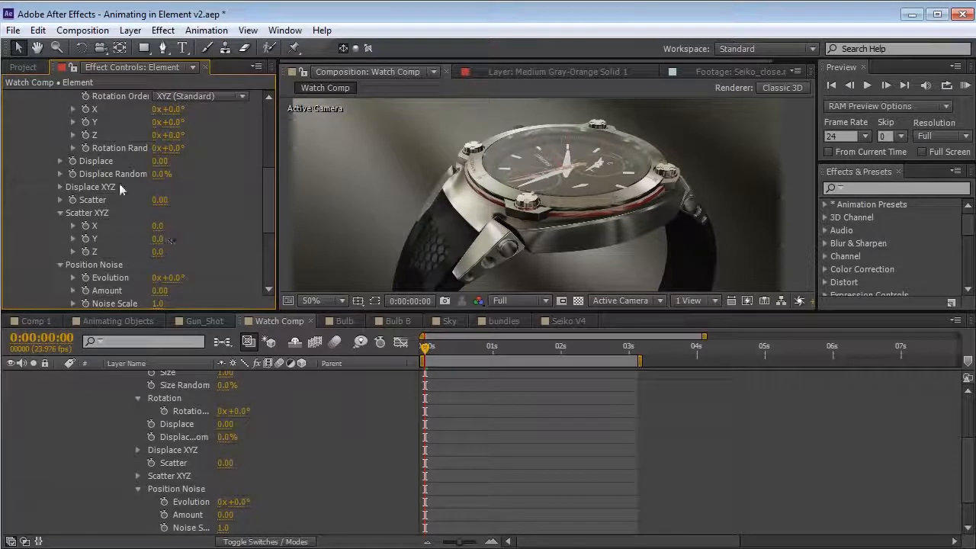
Animate group 1's Multi-Object Displace Y from the first frame to 1.84 at 0:00:01:06
left_click(61, 161)
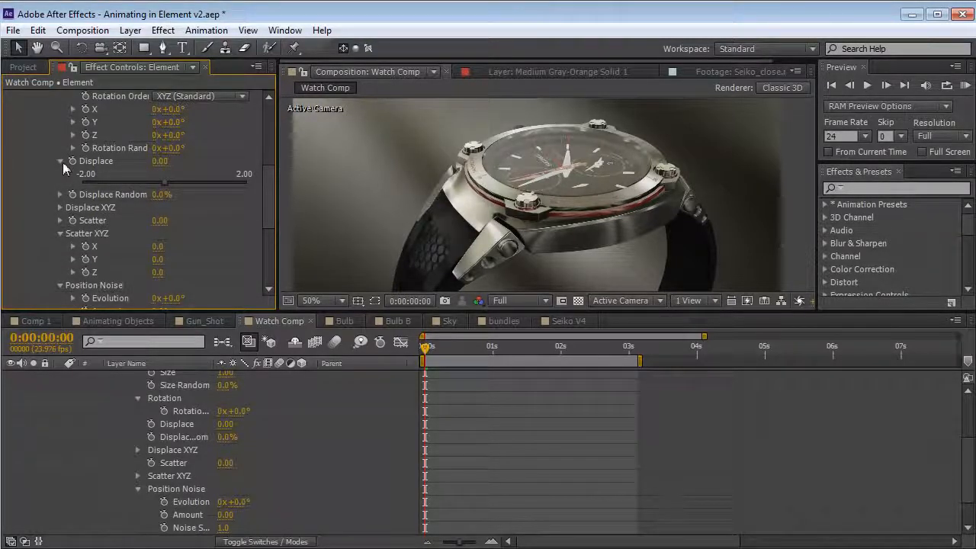
left_click(61, 161)
left_click(60, 187)
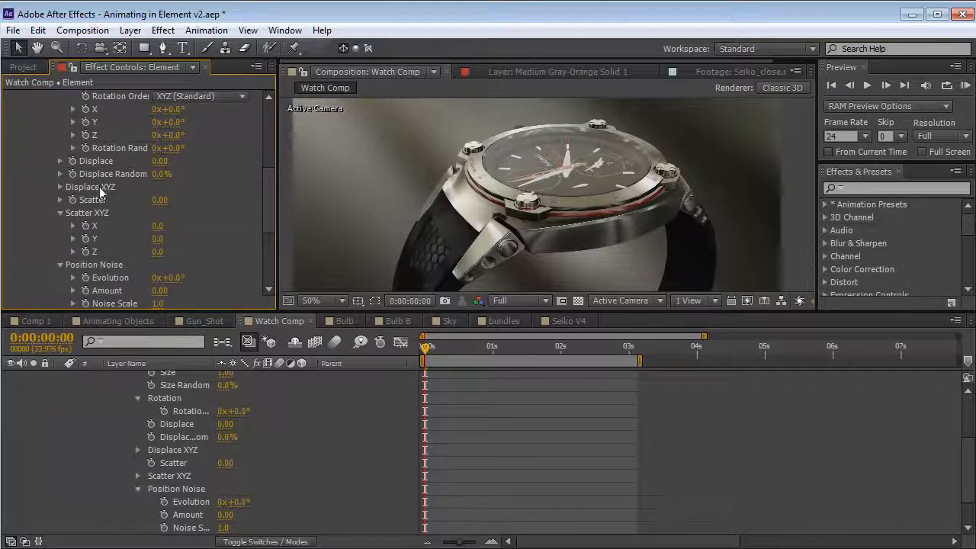
left_click(61, 186)
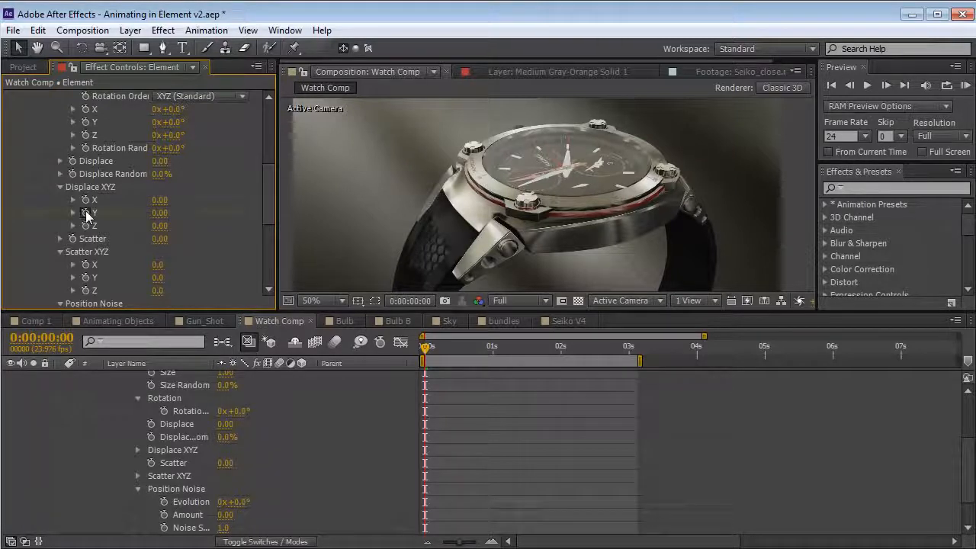
left_click_drag(446, 347, 504, 347)
left_click_drag(160, 217, 289, 203)
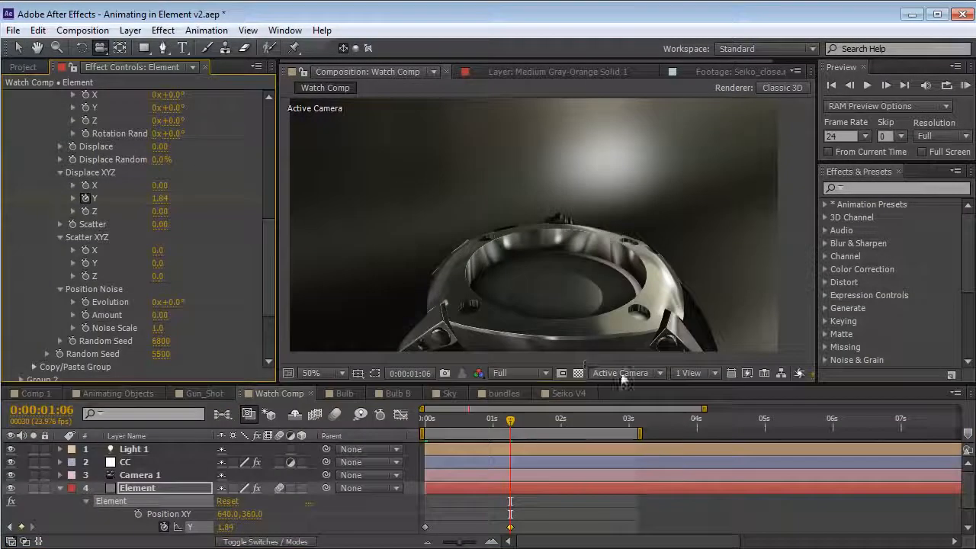
Examine the displaced watch parts from a reframed Custom View 1
left_click(621, 373)
left_click(637, 543)
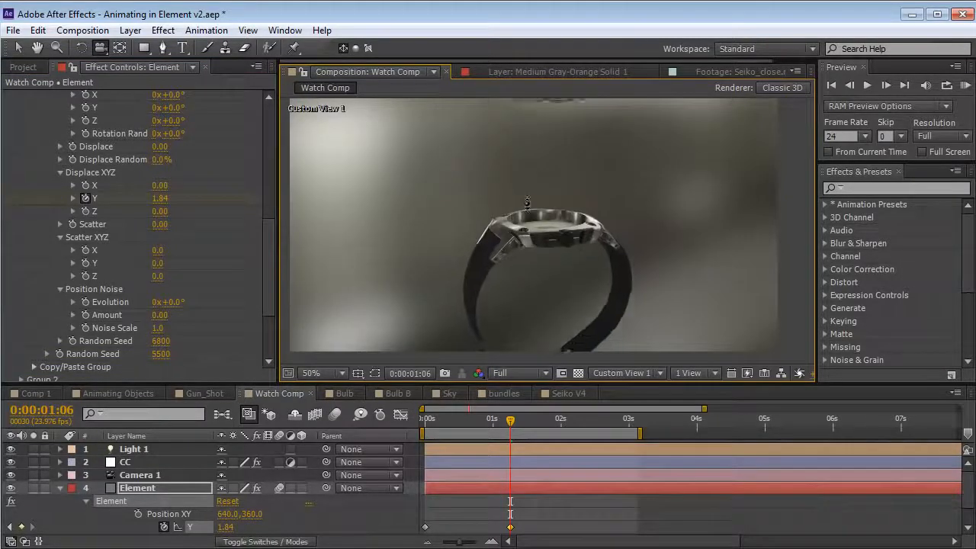
left_click_drag(570, 159, 562, 220)
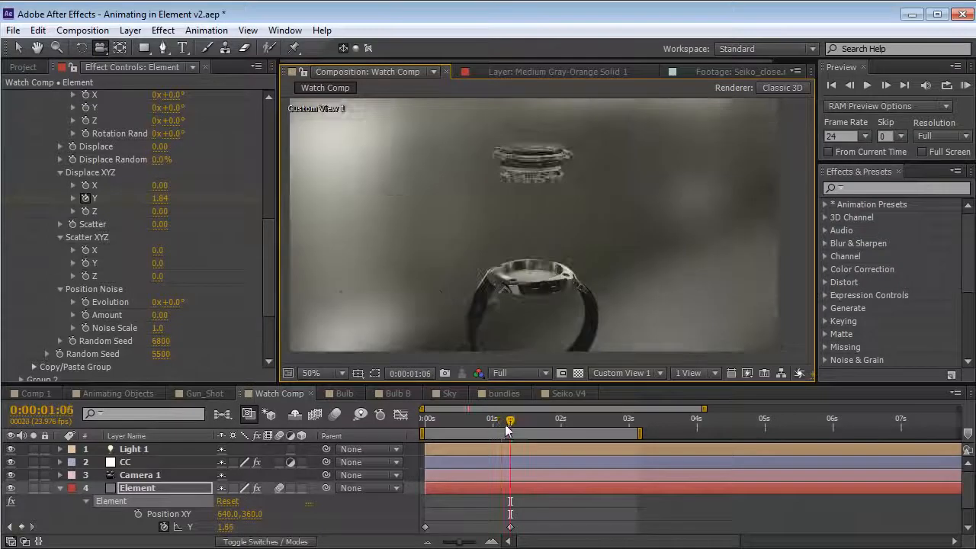
Animate group 1's Position XY from the first frame to 640, 1159 at 0:00:01:06 and set Displace Y there to 4.05
left_click_drag(273, 246, 279, 125)
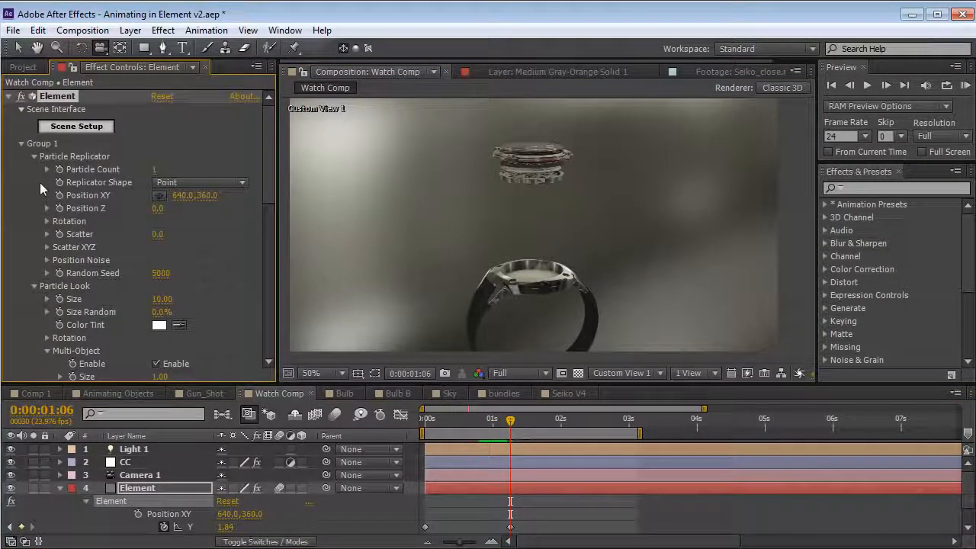
left_click(60, 195)
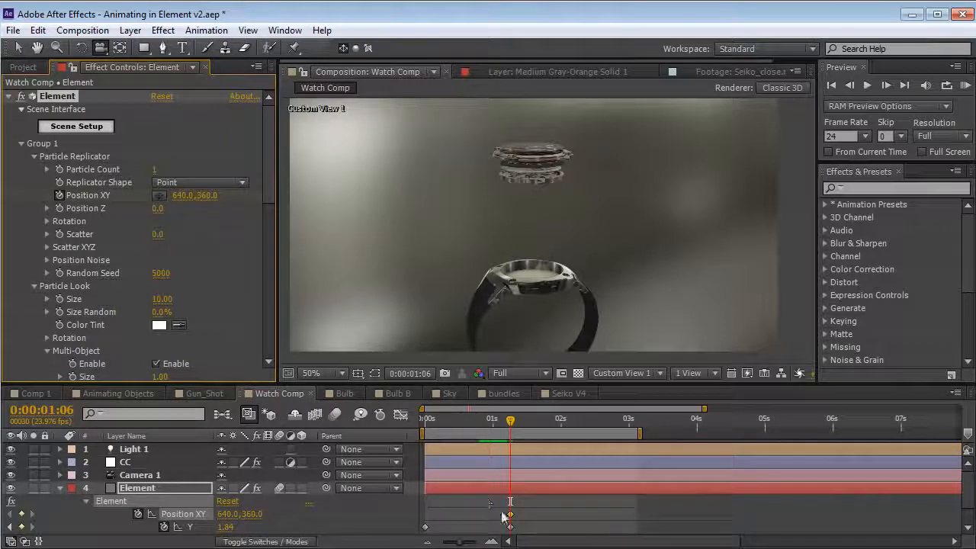
left_click_drag(510, 514, 425, 514)
left_click_drag(209, 196, 450, 211)
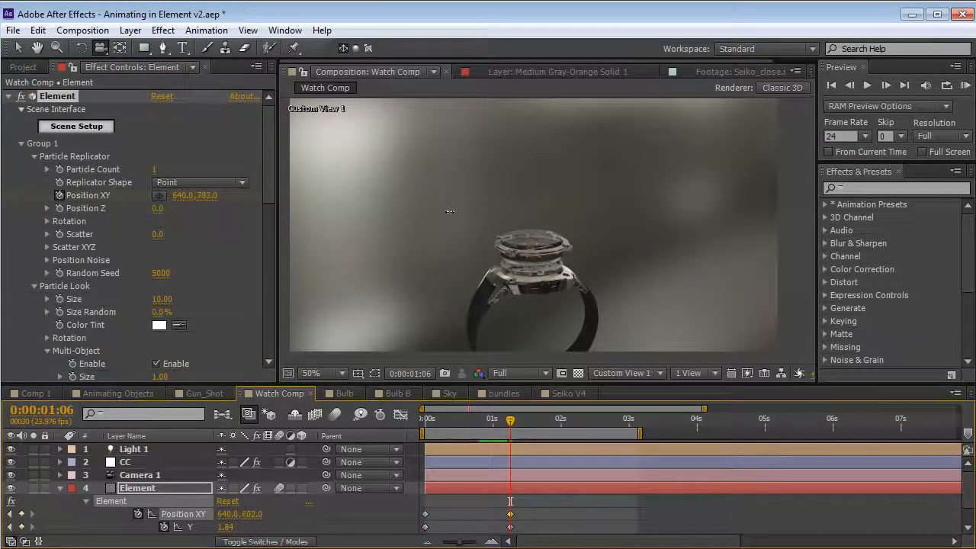
left_click_drag(250, 514, 328, 515)
left_click_drag(210, 198, 520, 236)
Switch the composition view back to Active Camera and return to the first frame
left_click_drag(510, 424, 493, 425)
left_click(619, 373)
left_click(656, 392)
left_click_drag(433, 432, 404, 447)
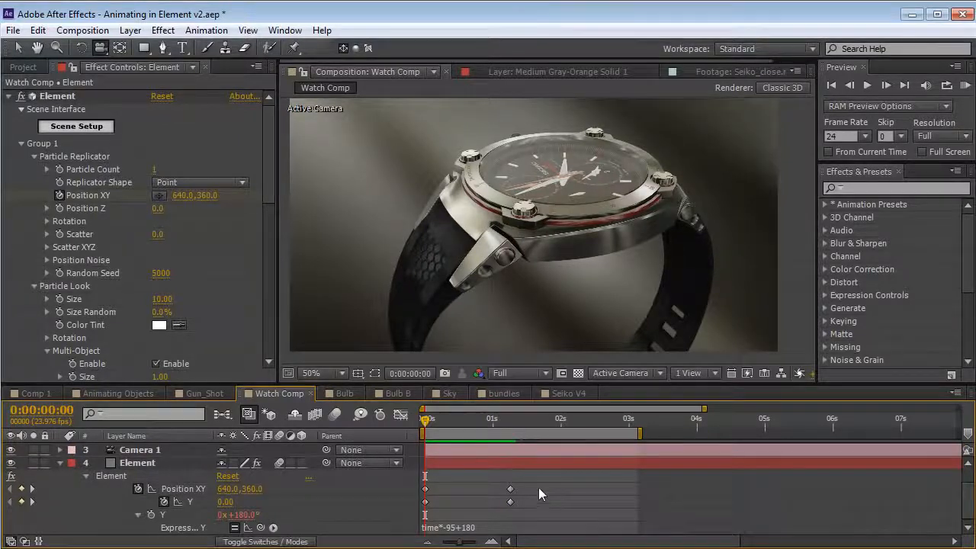
Scrub the watch separation between the first frame and 0:00:01:06 to review its Position XY and Displace Y keyframes
left_click_drag(539, 488, 412, 504)
left_click(453, 499)
left_click_drag(426, 422, 511, 430)
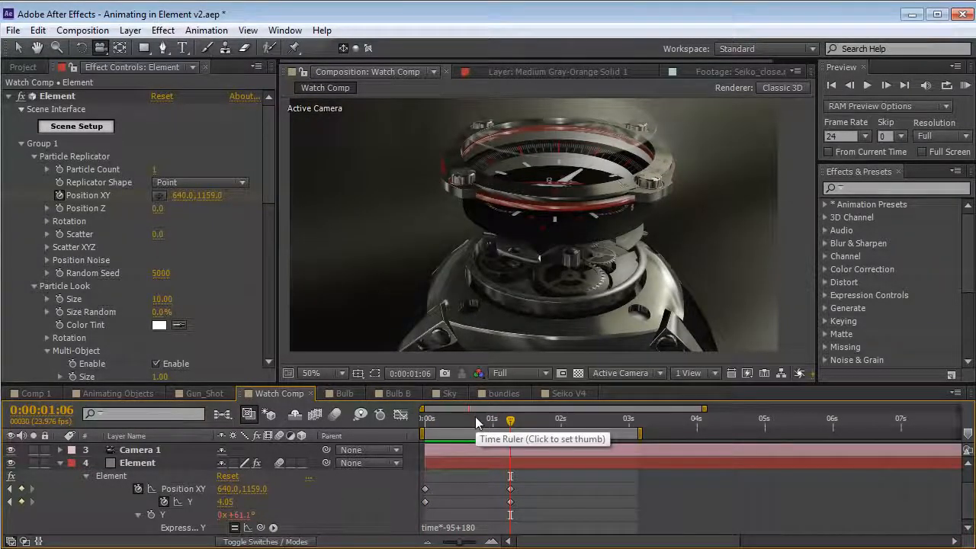
mouse_move(508, 496)
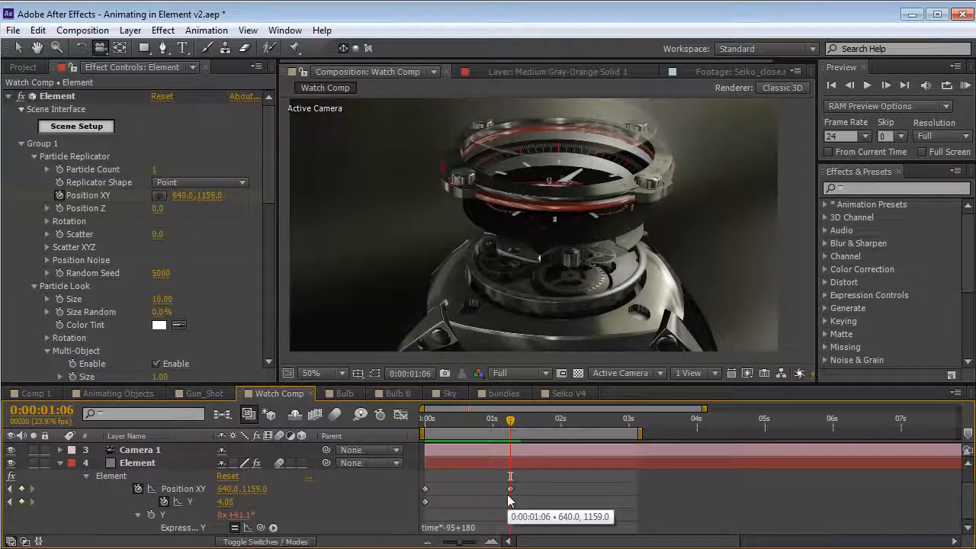
left_click_drag(510, 421, 420, 427)
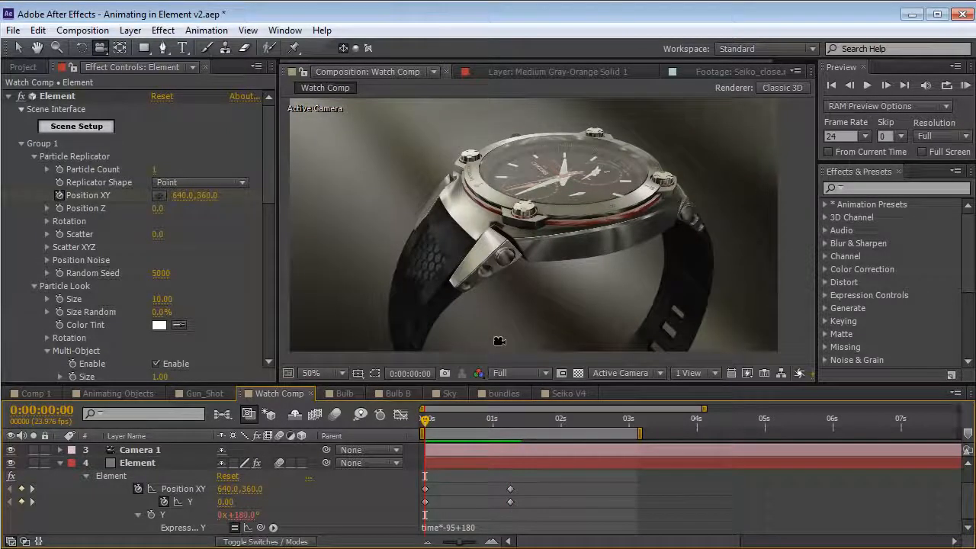
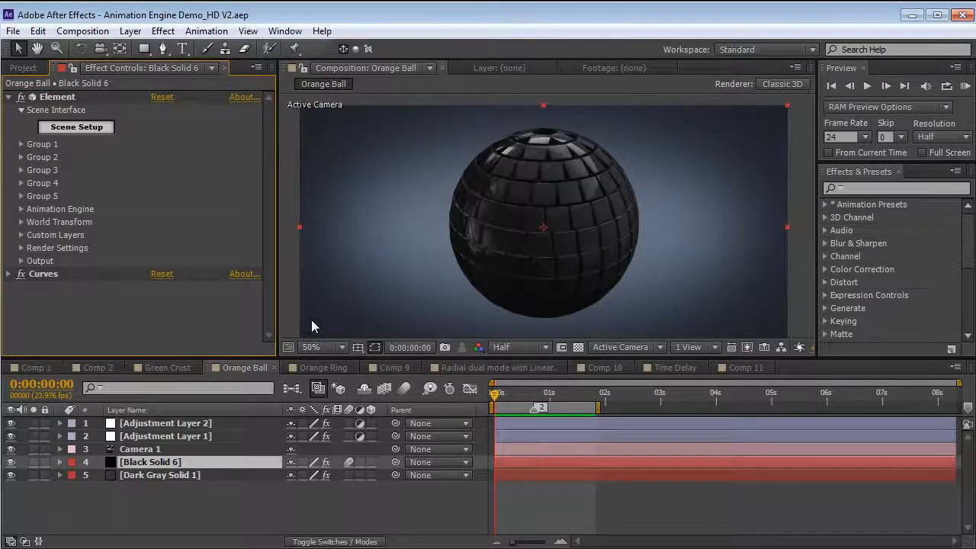
Play a RAM preview of the Orange Ball composition and return to its first frame
left_click(587, 488)
key("KP_0")
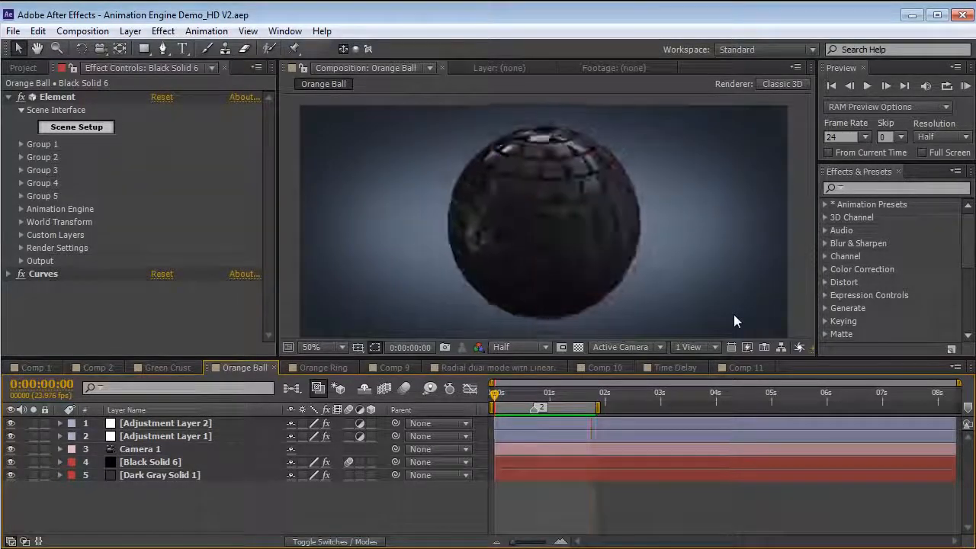
key("space")
mouse_move(495, 396)
left_mouse_down()
mouse_move(531, 398)
mouse_move(485, 410)
left_mouse_up()
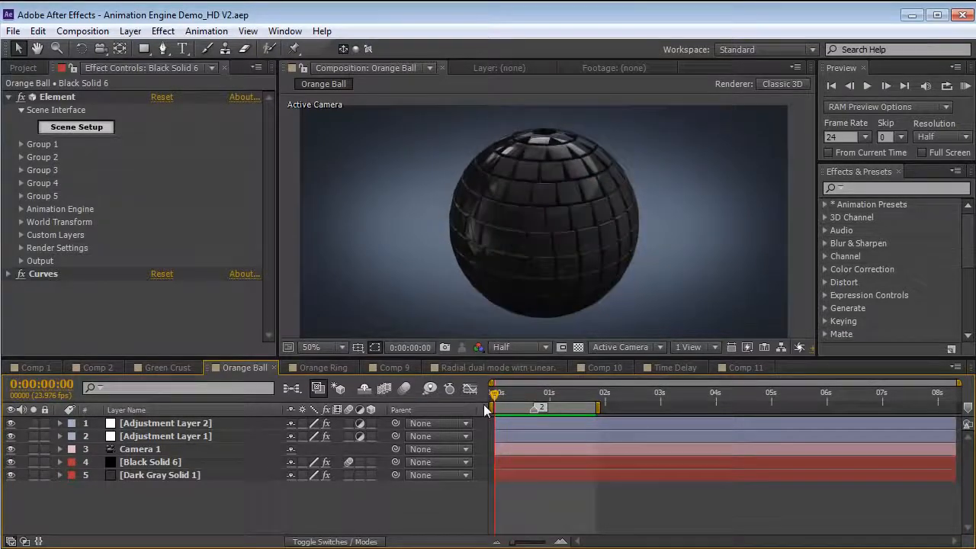
Select the Black Solid 6 layer and look through Element's group 1 settings
left_click(170, 462)
left_click(44, 150)
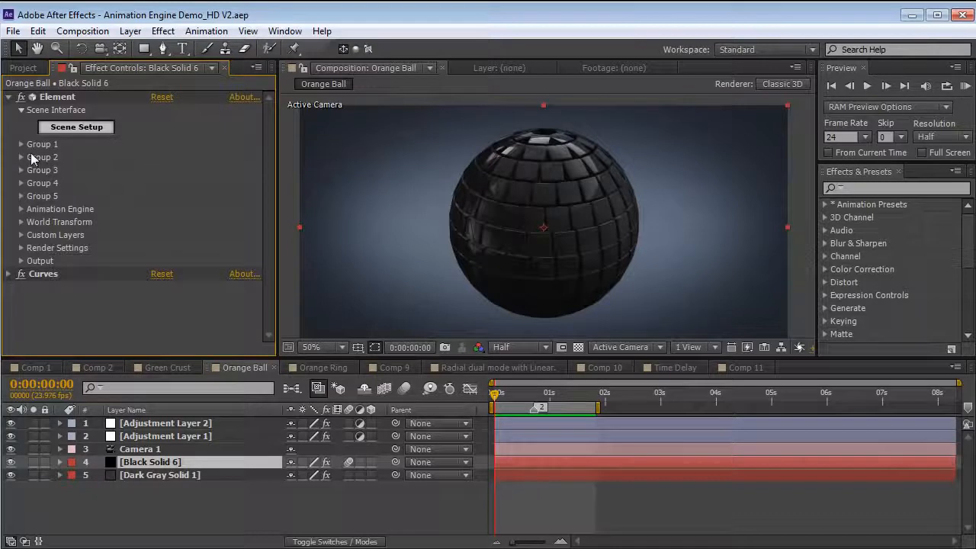
left_click(21, 145)
scroll(23, 152, "down", 2)
left_click(22, 97)
Set group 2's Particle Look Size to 3.07 at 0:00:01:10 and preview the orange ball
left_click_drag(497, 396, 582, 399)
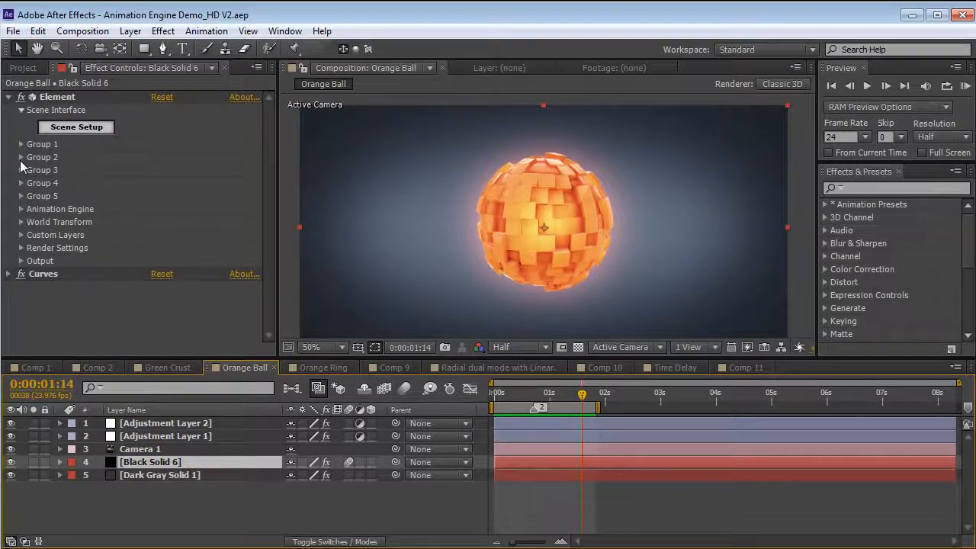
left_click(22, 167)
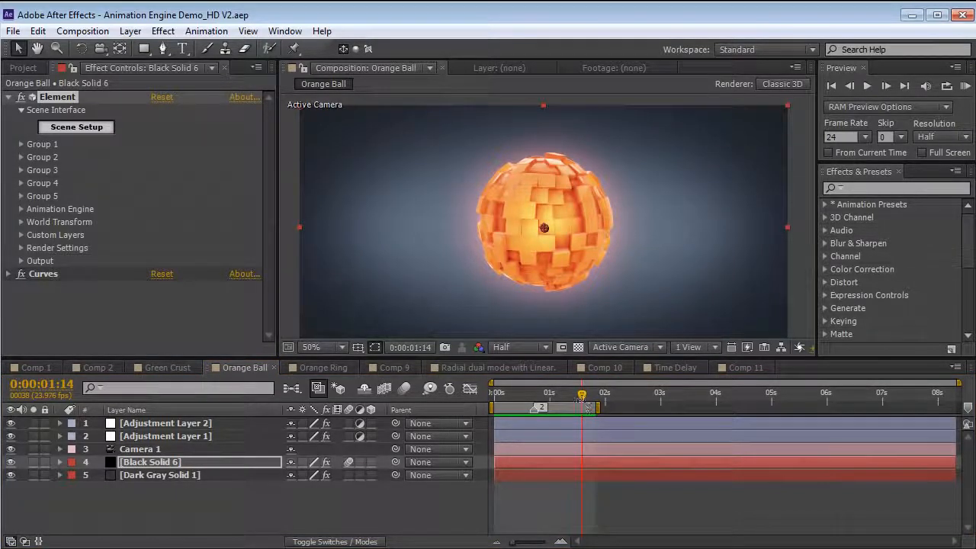
mouse_move(583, 405)
left_mouse_down()
mouse_move(505, 399)
mouse_move(587, 403)
mouse_move(574, 405)
left_mouse_up()
left_click(21, 157)
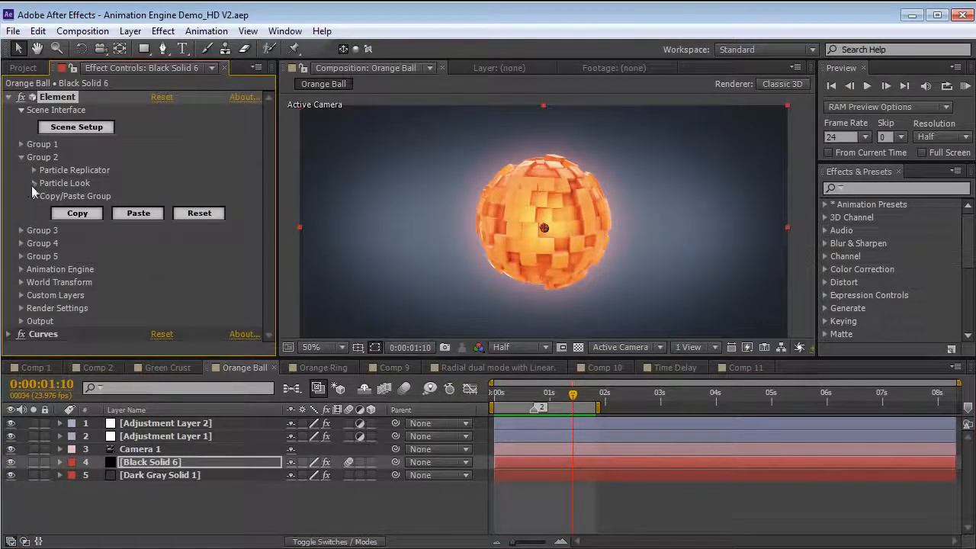
left_click(34, 183)
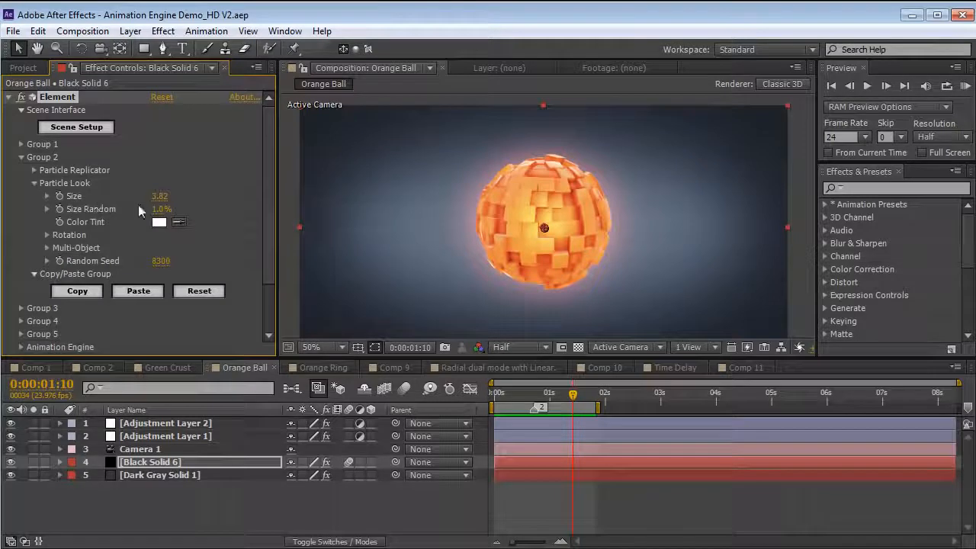
left_click_drag(137, 196, 73, 196)
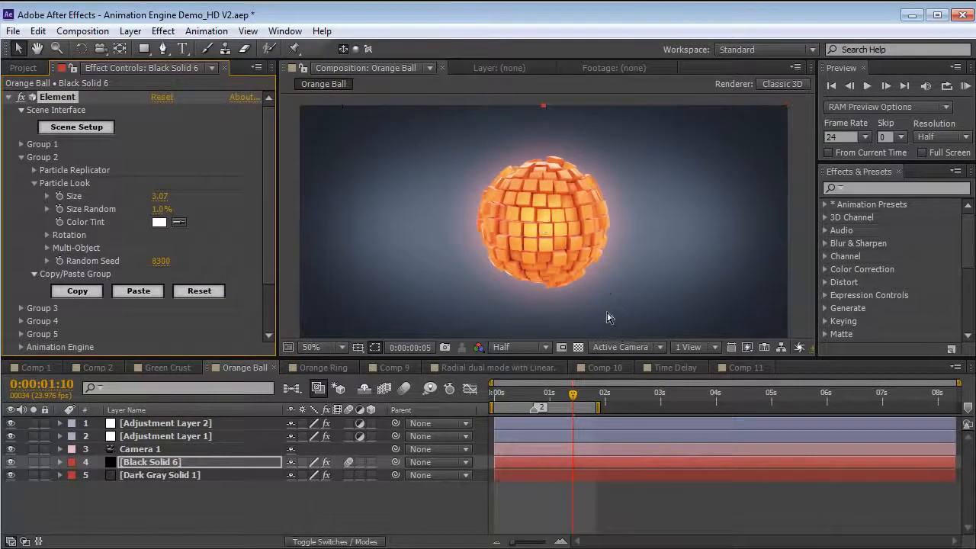
key("space")
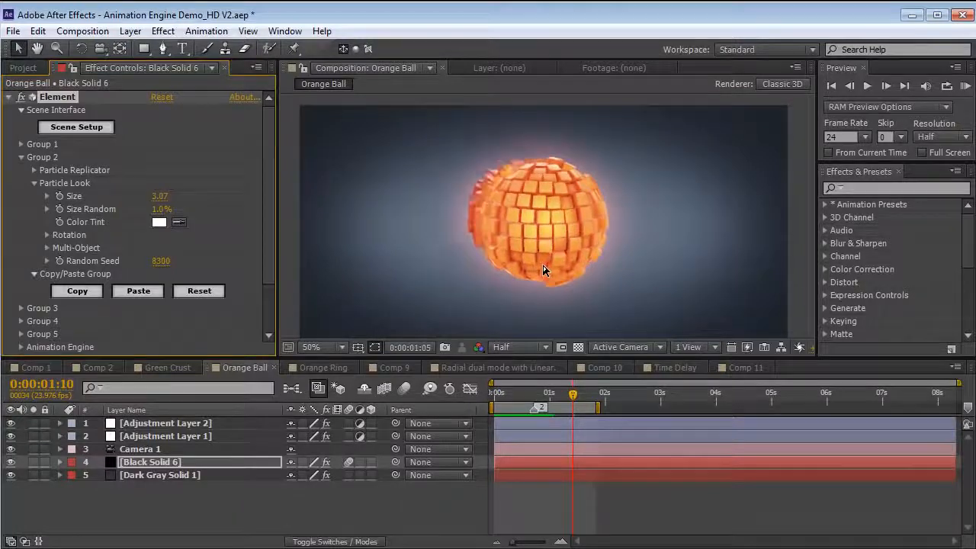
Set group 1's Particle Look Rotation Random to 52° at 0:00:00:11 and preview the animation
left_click(21, 157)
left_click(22, 144)
scroll(21, 145, "down", 1)
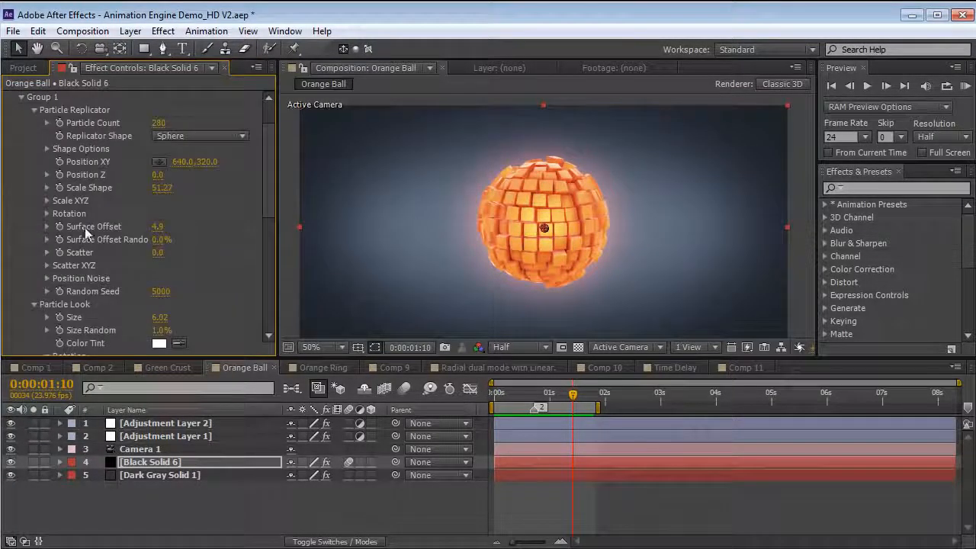
left_click_drag(271, 180, 267, 225)
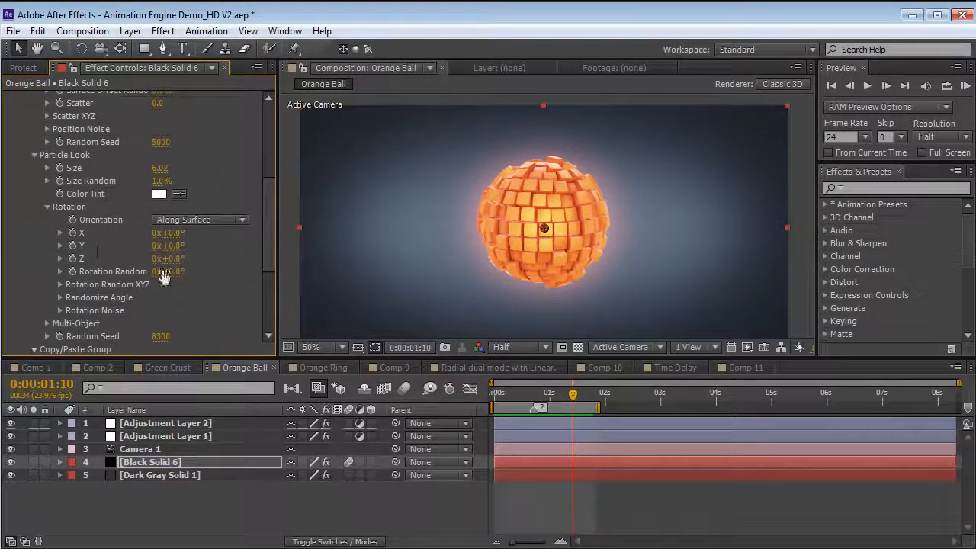
left_click(519, 394)
left_click_drag(168, 272, 211, 270)
key("KP_0")
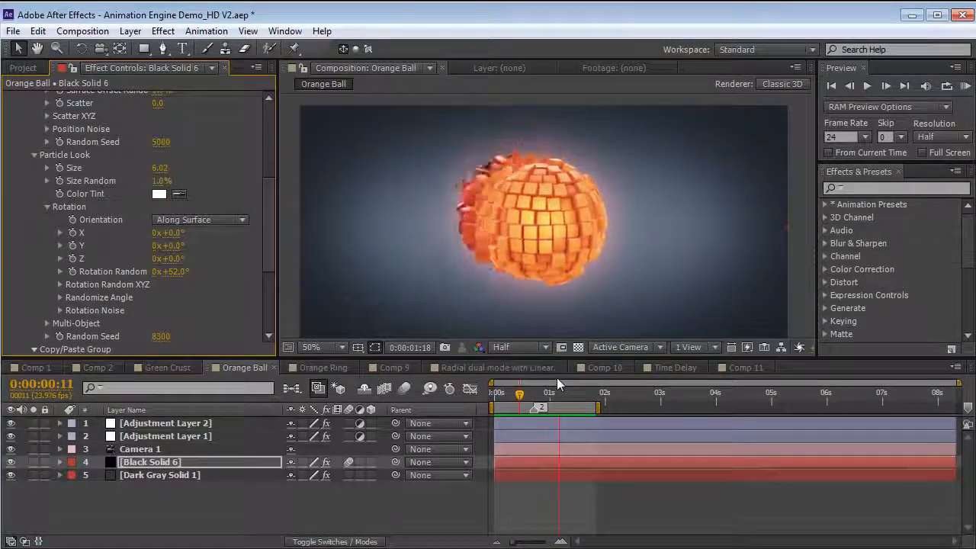
Set the Surface Offset Random of group 2's Particle Replicator to 0%
scroll(269, 183, "up", 3)
left_click_drag(269, 178, 269, 150)
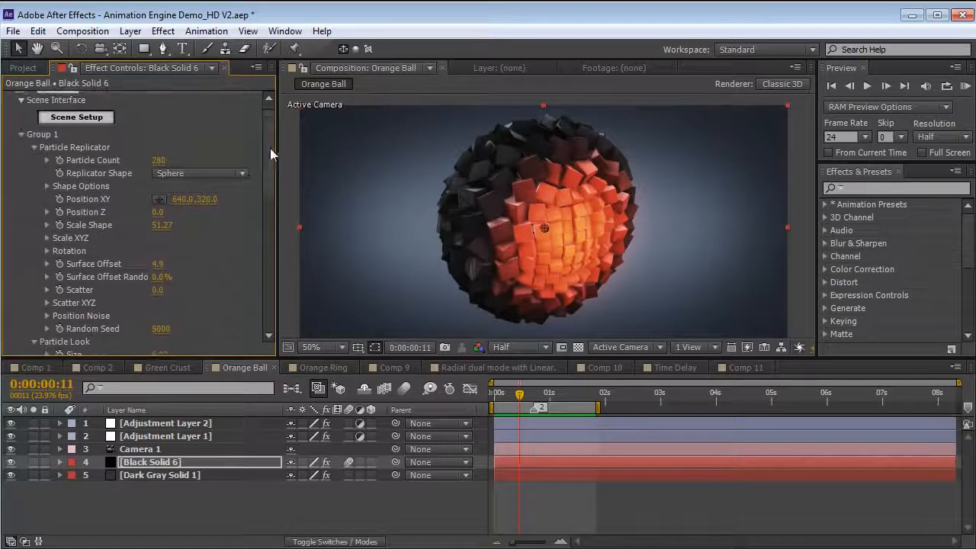
left_click(23, 135)
left_click(23, 157)
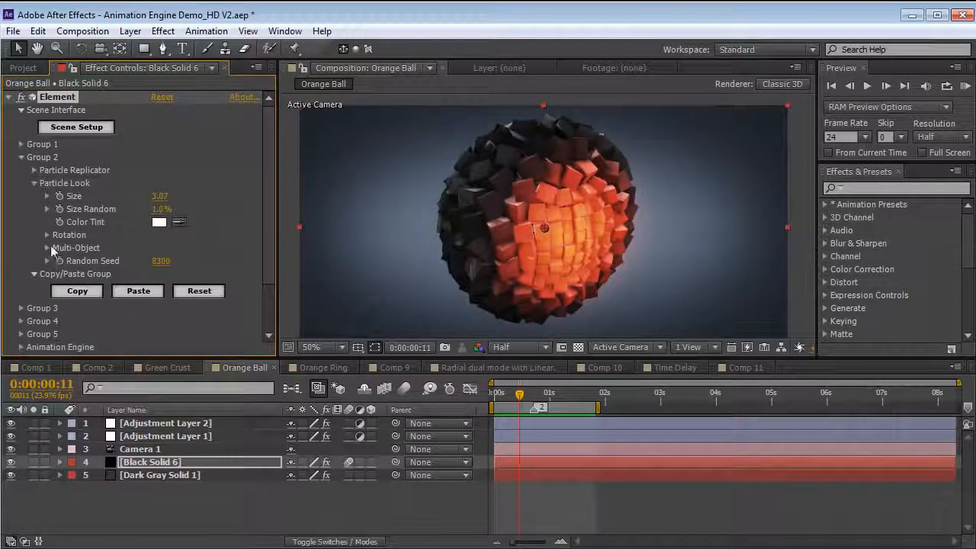
left_click(48, 235)
left_click(162, 209)
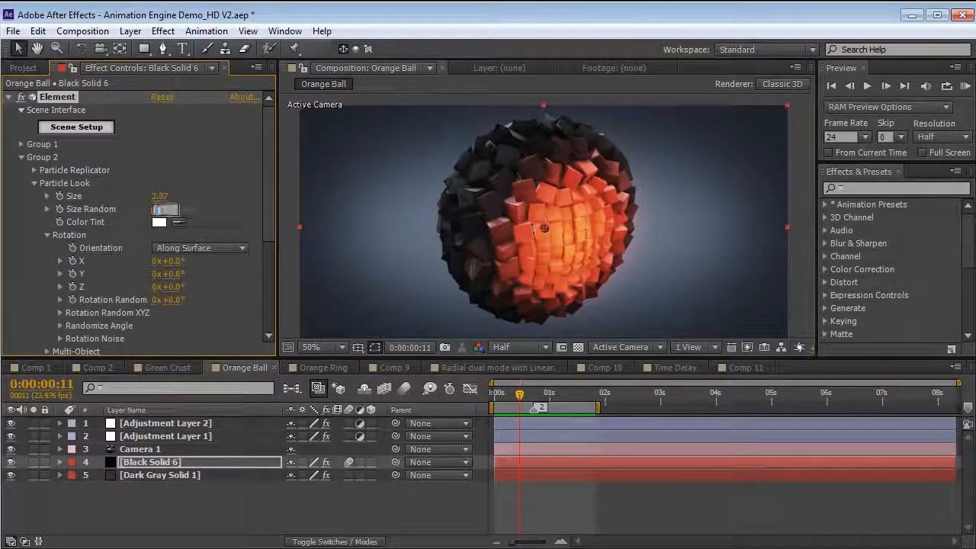
left_click(34, 169)
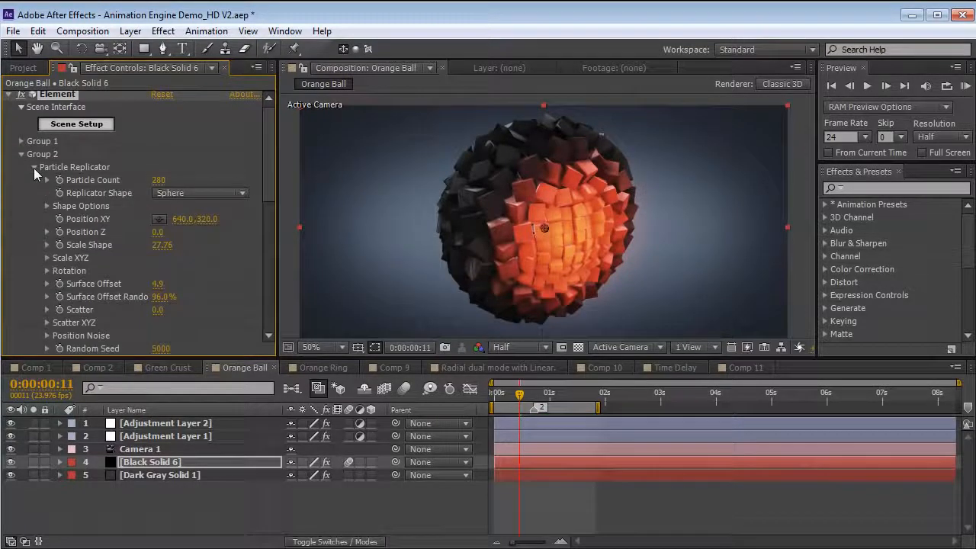
key("Return")
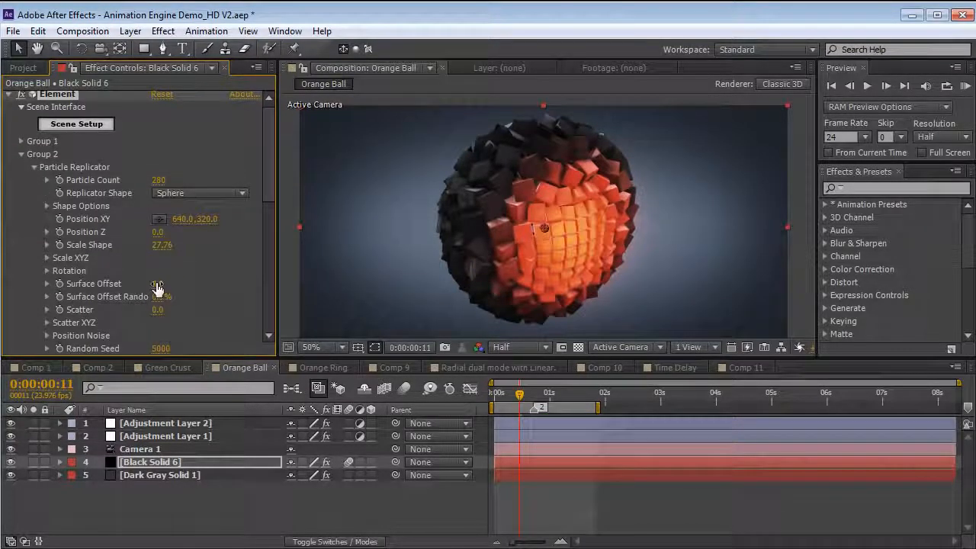
Set group 2's Surface Offset to 0, raise it again, and preview the orange ball
type("0")
key("Return")
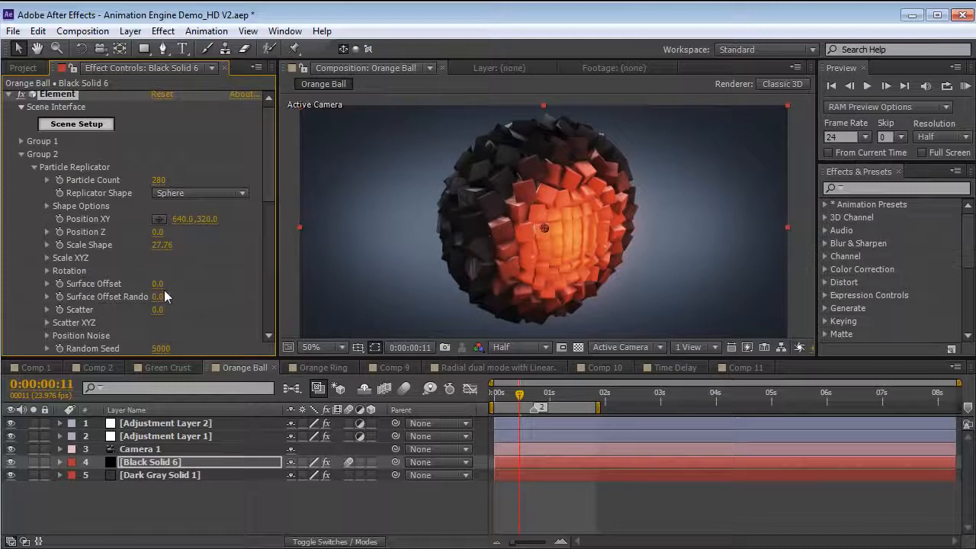
left_click_drag(158, 283, 182, 277)
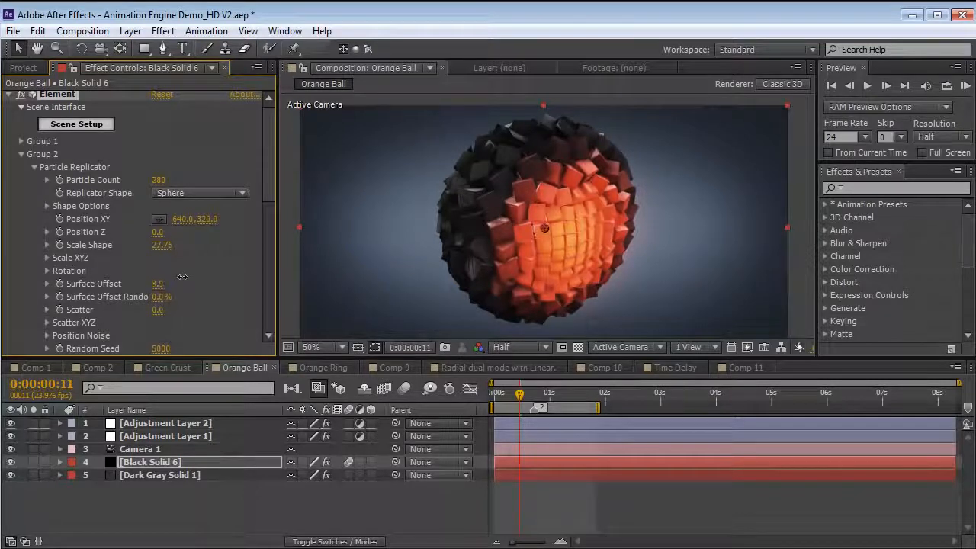
left_click(544, 394)
left_click(585, 491)
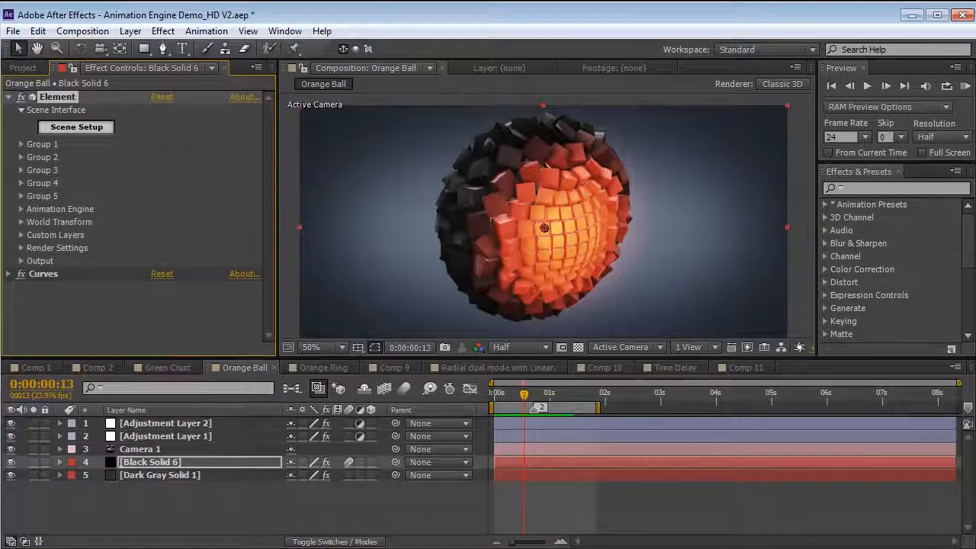
Reveal the animated properties of Black Solid 6 and scrub from the start of the composition to 0:00:00:14
left_click(174, 463)
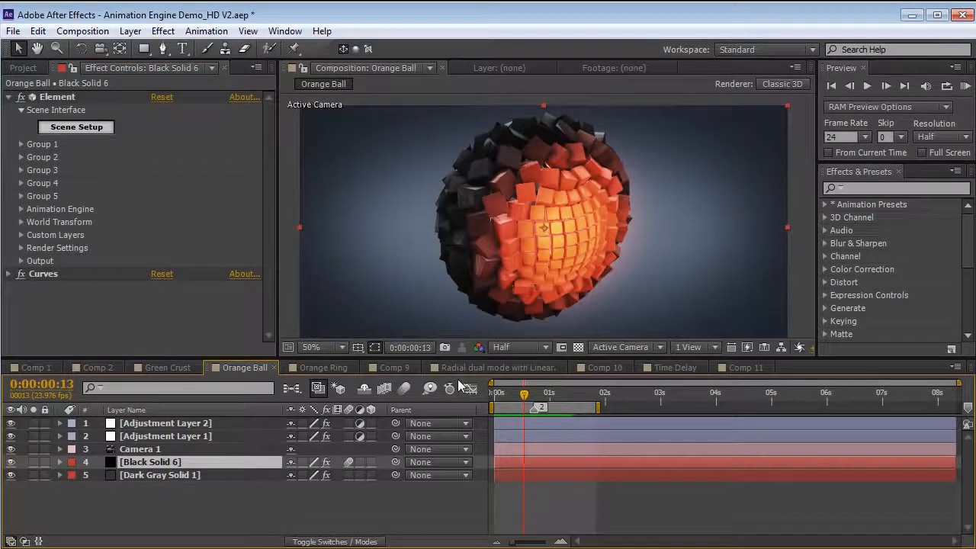
key("u")
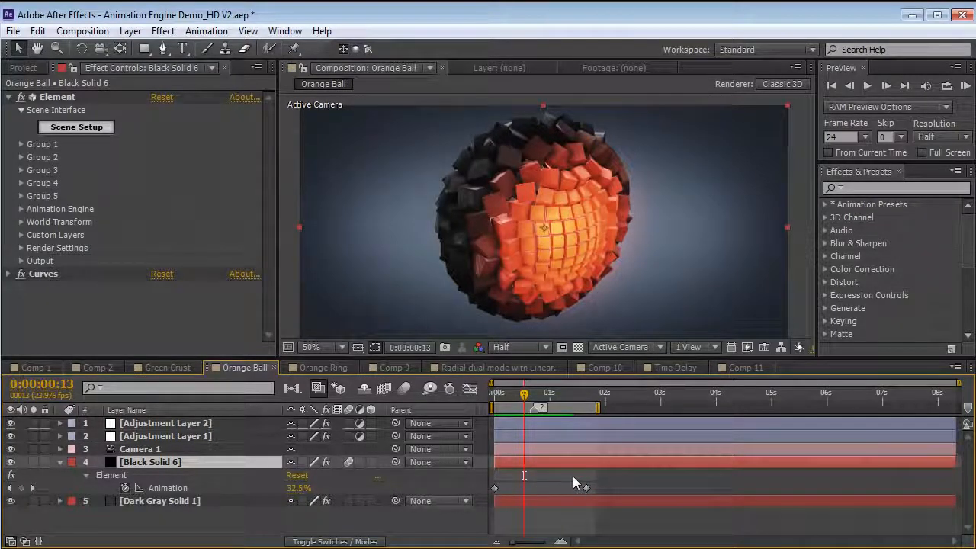
left_click(491, 393)
left_click_drag(492, 396, 526, 423)
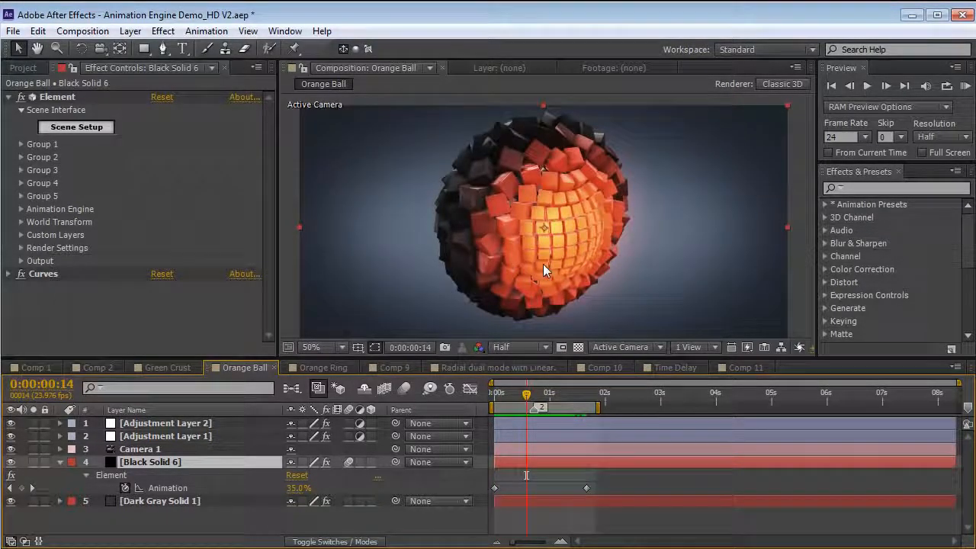
Set the Animation Engine's directional Yaw to -104° and Pitch to 52°, and preview the orange ball
left_click(21, 210)
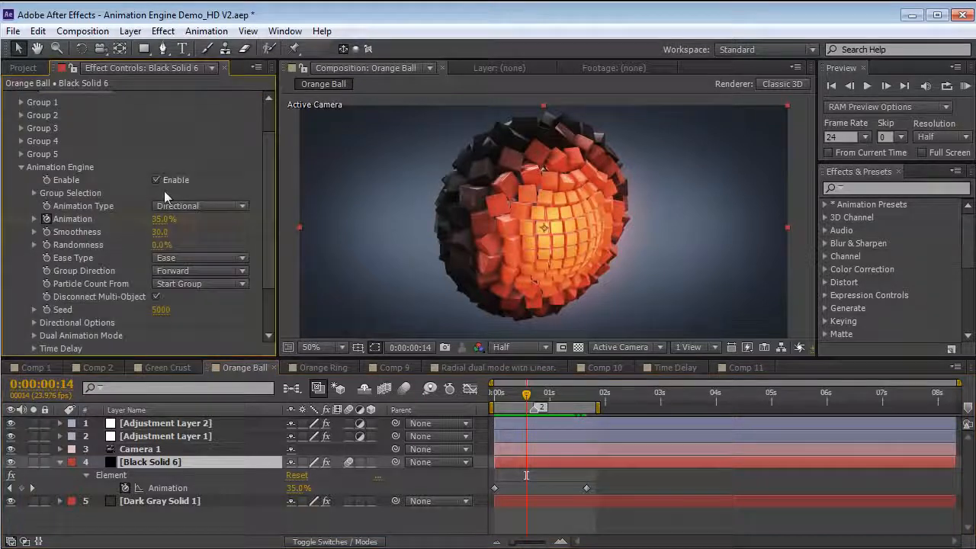
left_click_drag(265, 222, 270, 242)
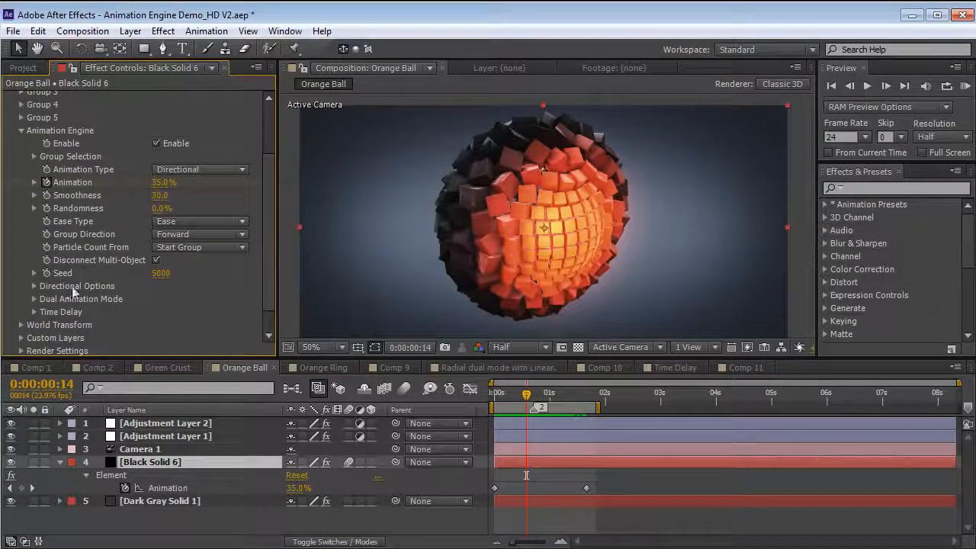
left_click(34, 286)
left_click_drag(169, 299, 212, 313)
key("space")
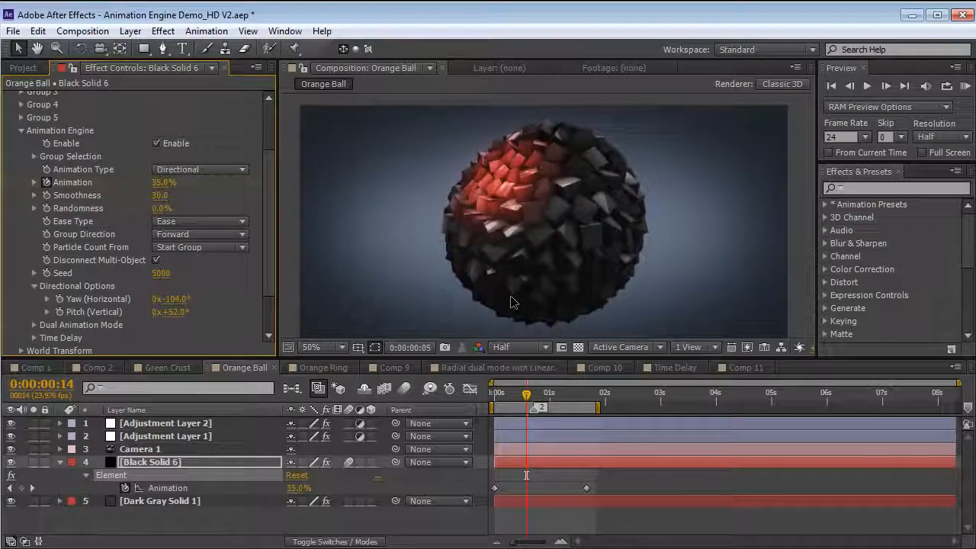
key("space")
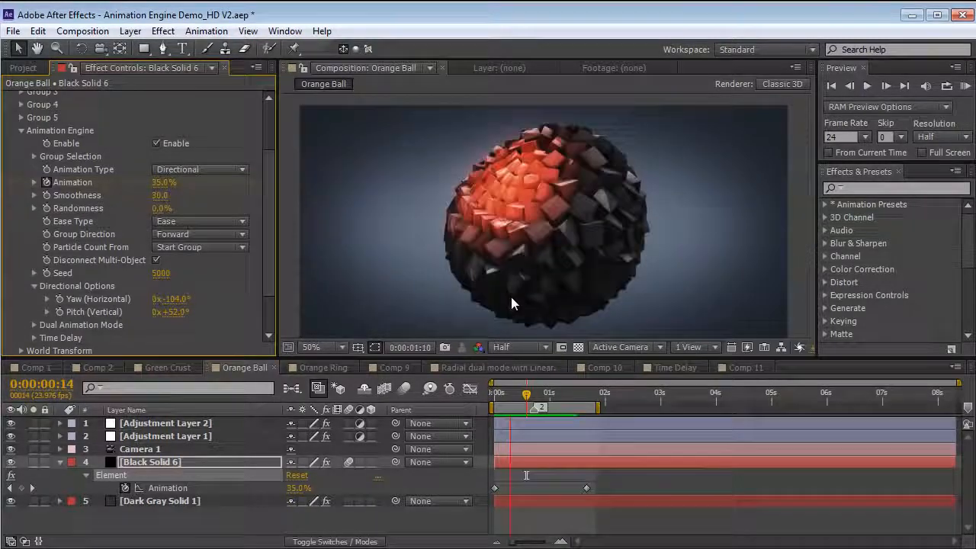
key("space")
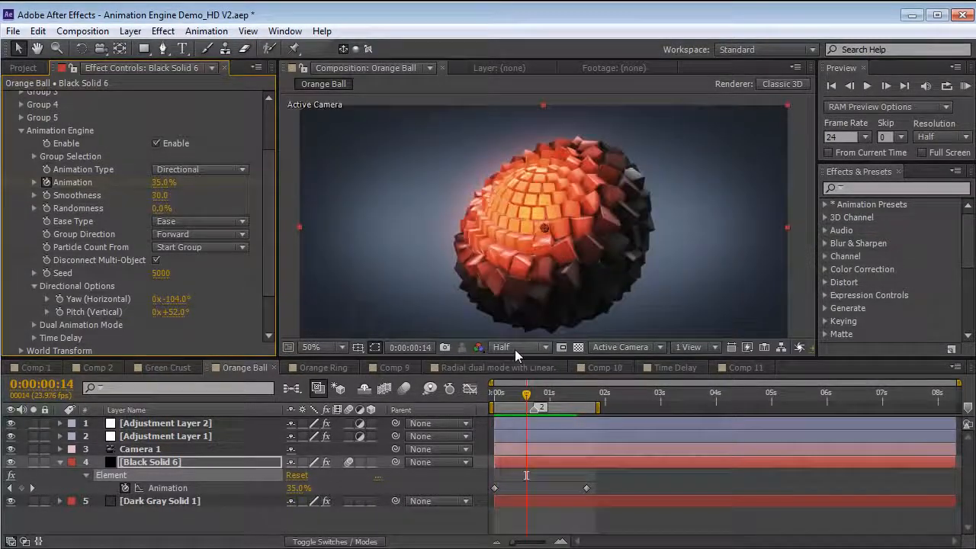
Solo Black Solid 6, set the viewer resolution to Full, inspect the ball in the enlarged view, and turn off the solo
left_click(32, 462)
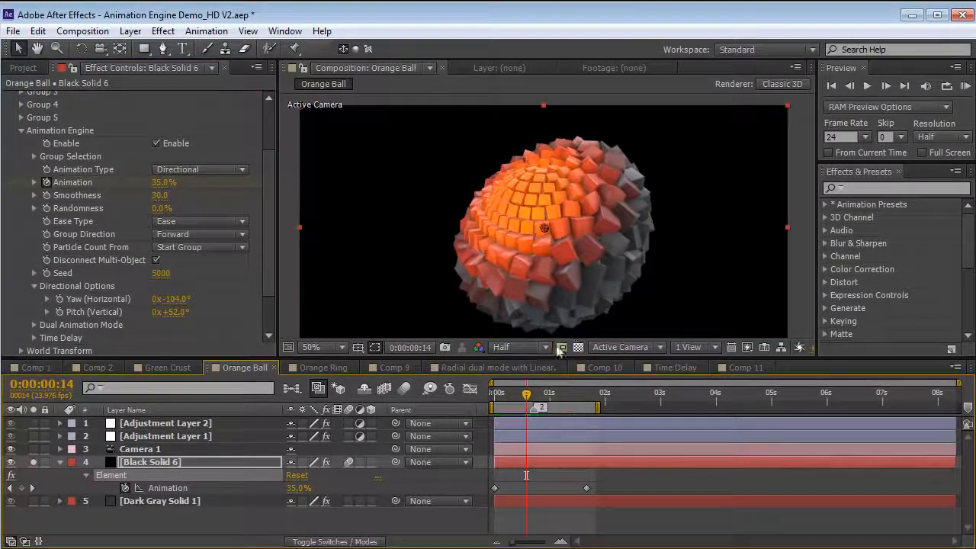
left_click(508, 349)
left_click(523, 386)
key("period")
key("grave")
left_click_drag(490, 337, 689, 323)
key("grave")
key("comma")
key("KP_0")
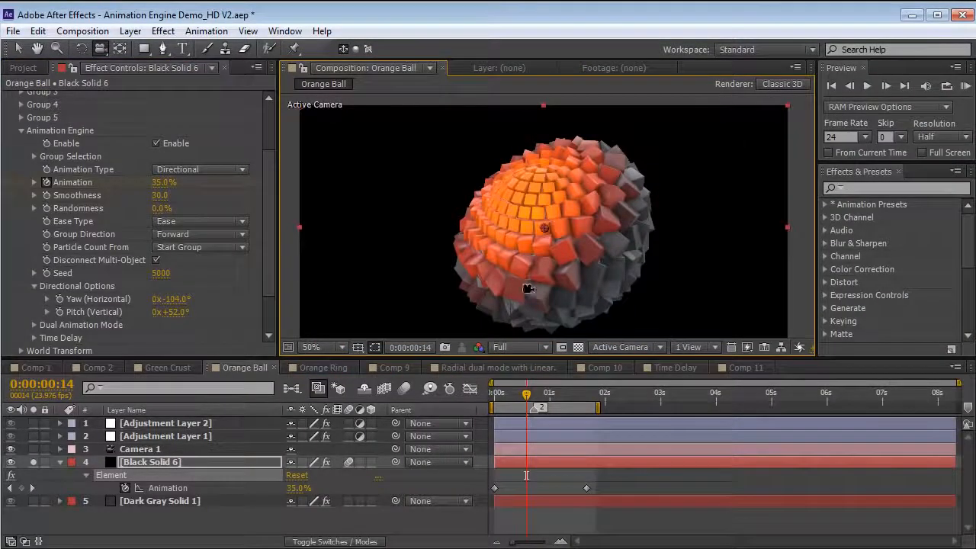
key("space")
left_click(34, 462)
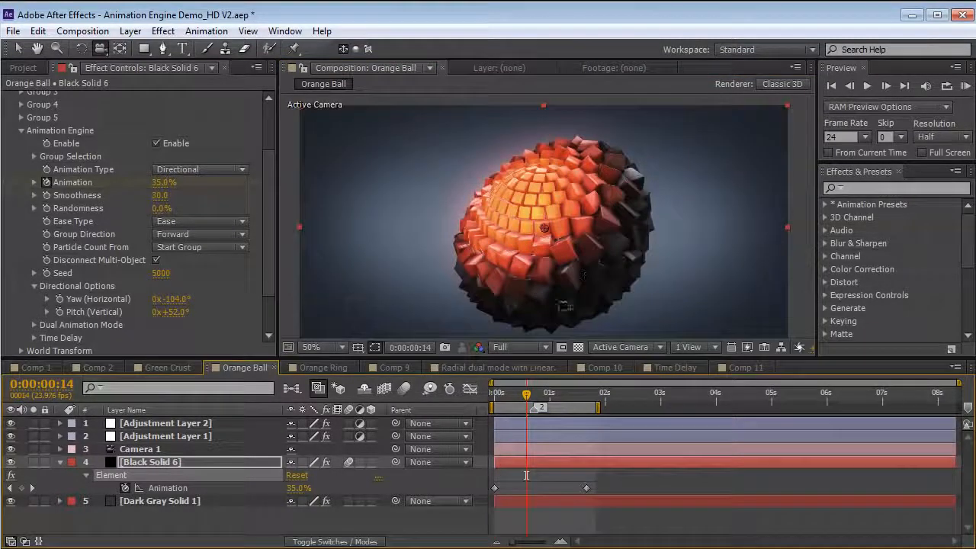
Try an Animation Engine Smoothness of 44 at 0:00:00:15 and preview the transition
mouse_move(511, 402)
left_mouse_down()
mouse_move(573, 397)
mouse_move(529, 402)
left_mouse_up()
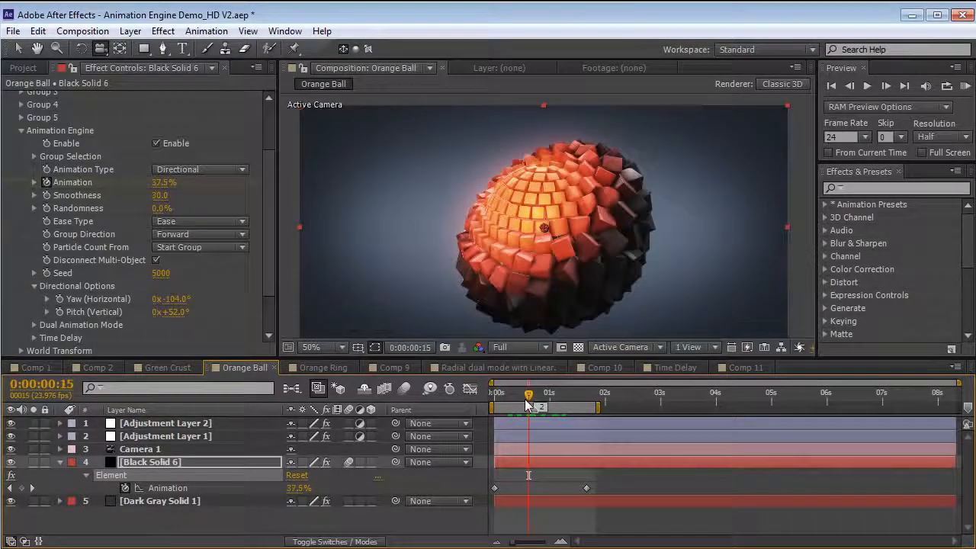
scroll(189, 274, "down", 2)
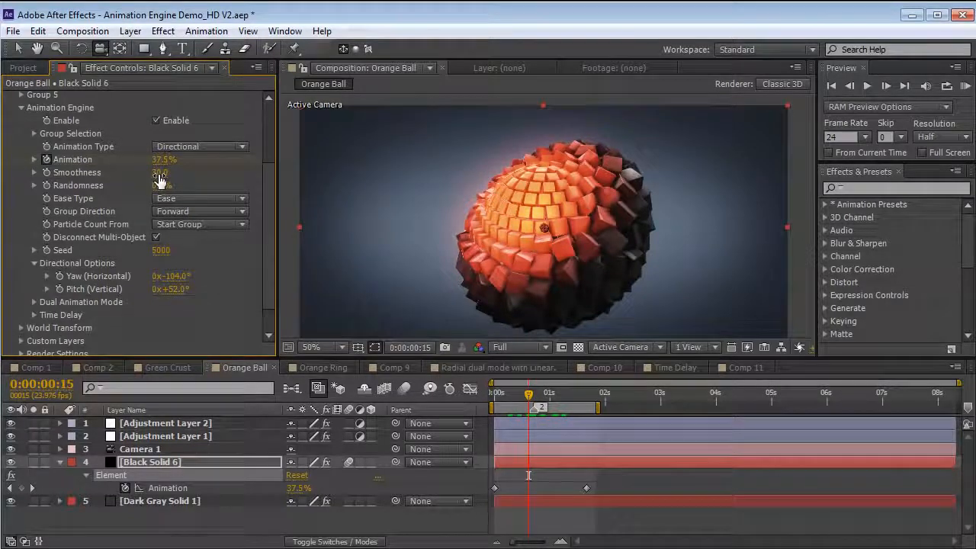
left_click_drag(159, 172, 169, 172)
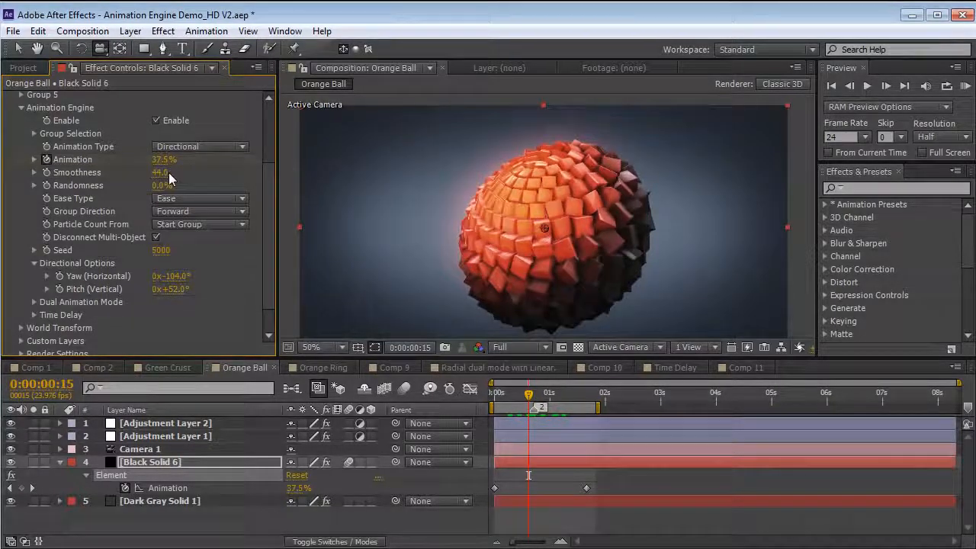
key("KP_0")
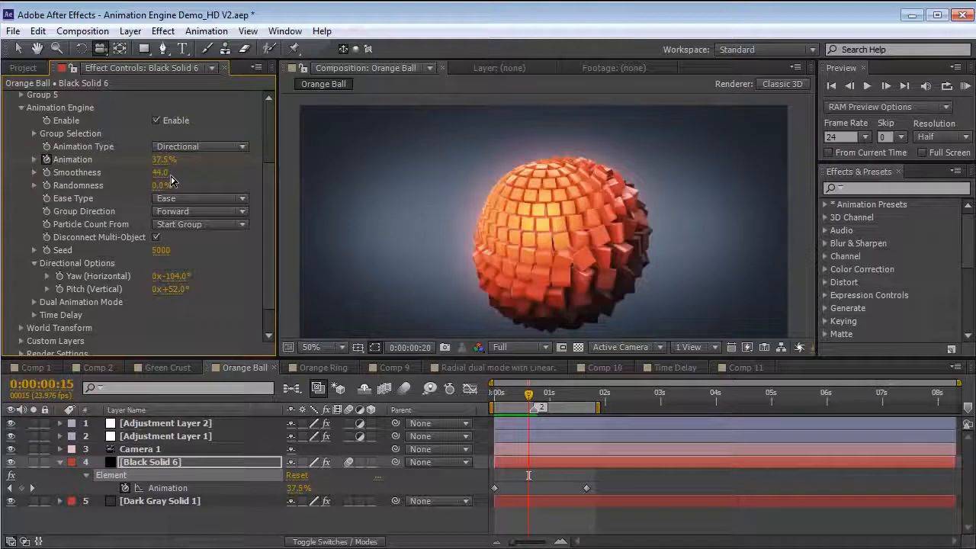
Set the Animation Engine's Smoothness to 22 and preview the sharper transition
mouse_move(171, 180)
left_mouse_down()
mouse_move(139, 174)
mouse_move(164, 172)
left_mouse_up()
key("KP_0")
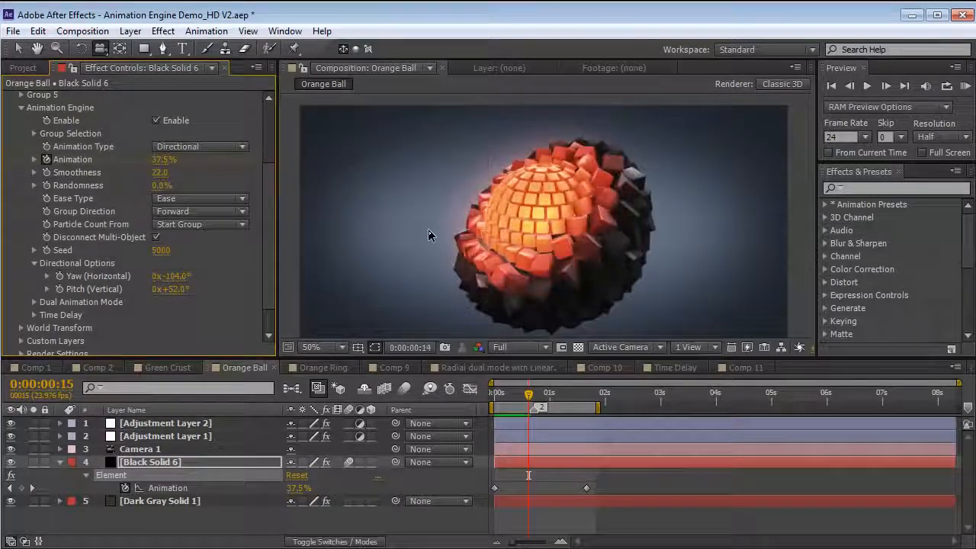
key("space")
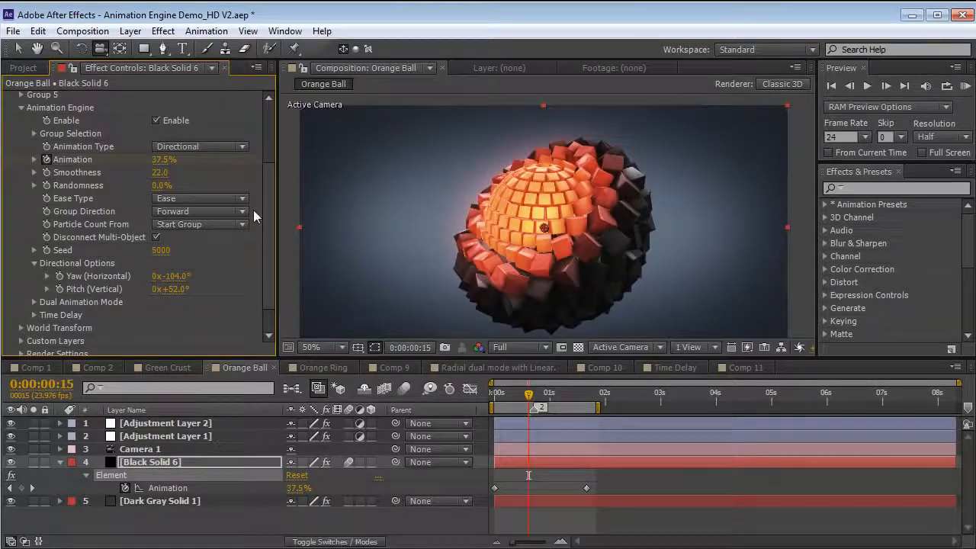
Try 33% Randomness in the Animation Engine, return it to 0%, and check the Animation Type options
left_click_drag(164, 184, 177, 181)
key("KP_0")
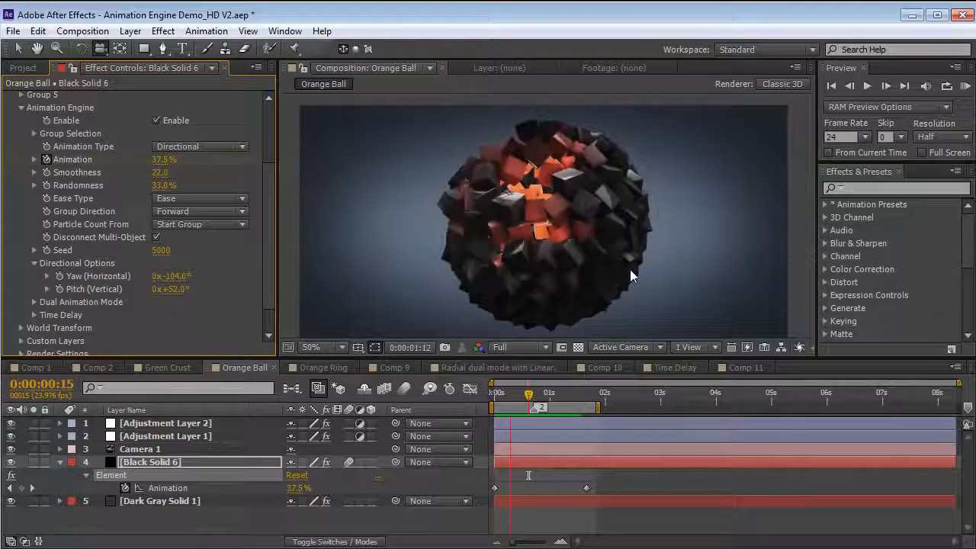
left_click_drag(172, 182, 158, 186)
key("Return")
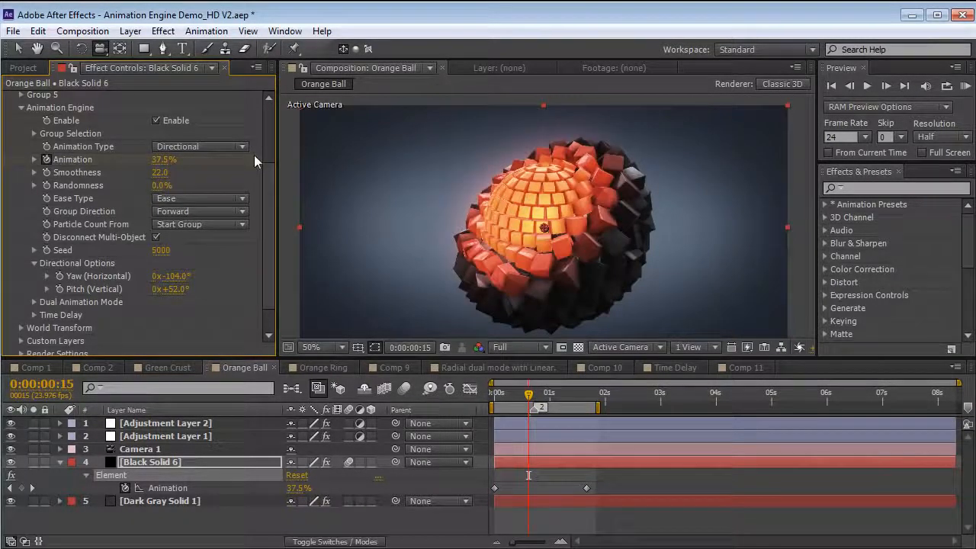
left_click(208, 147)
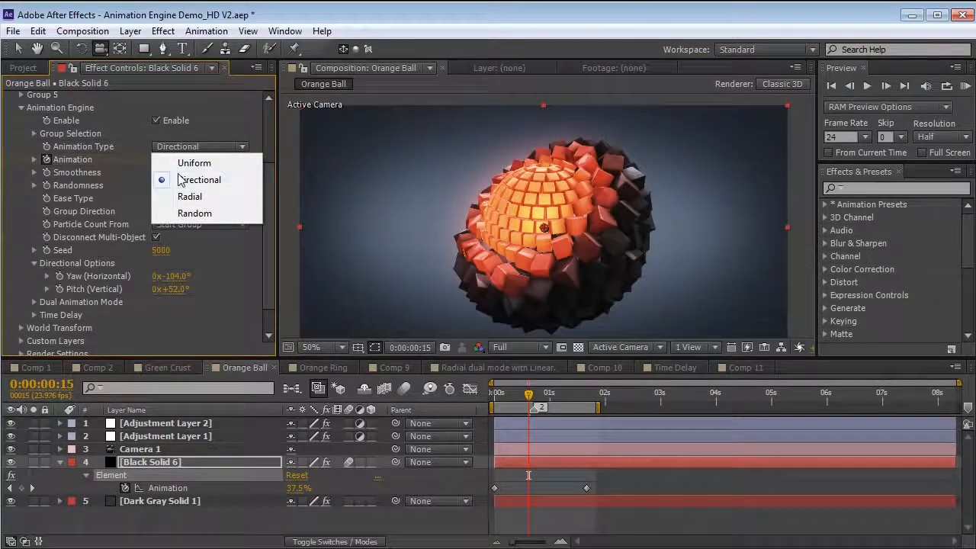
left_click(236, 130)
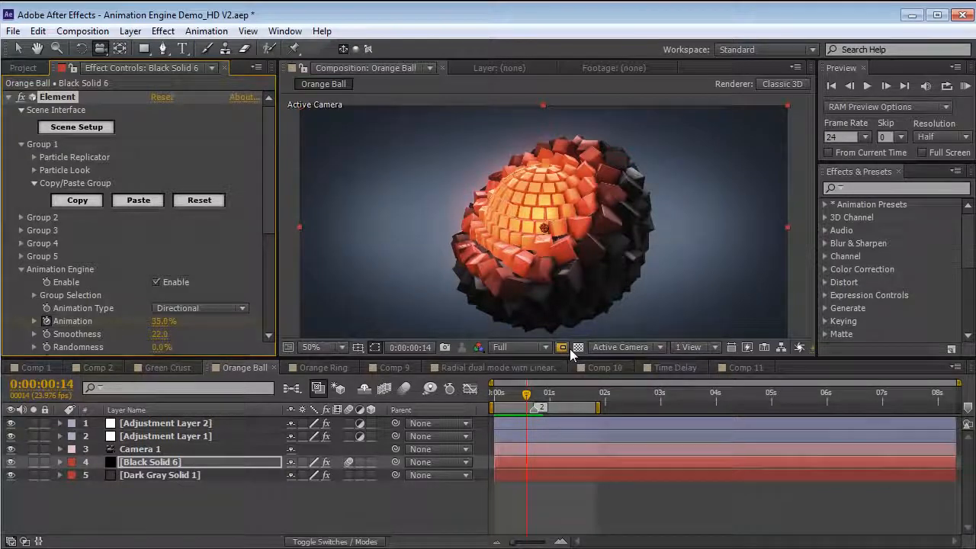
Change group 1's Replicator Shape to Ring
left_click(33, 157)
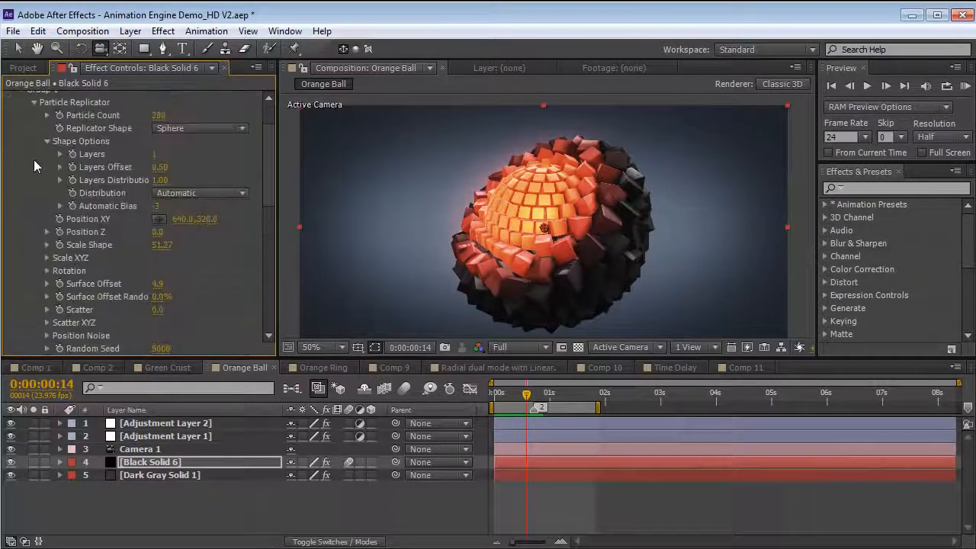
left_click(205, 128)
left_click(194, 213)
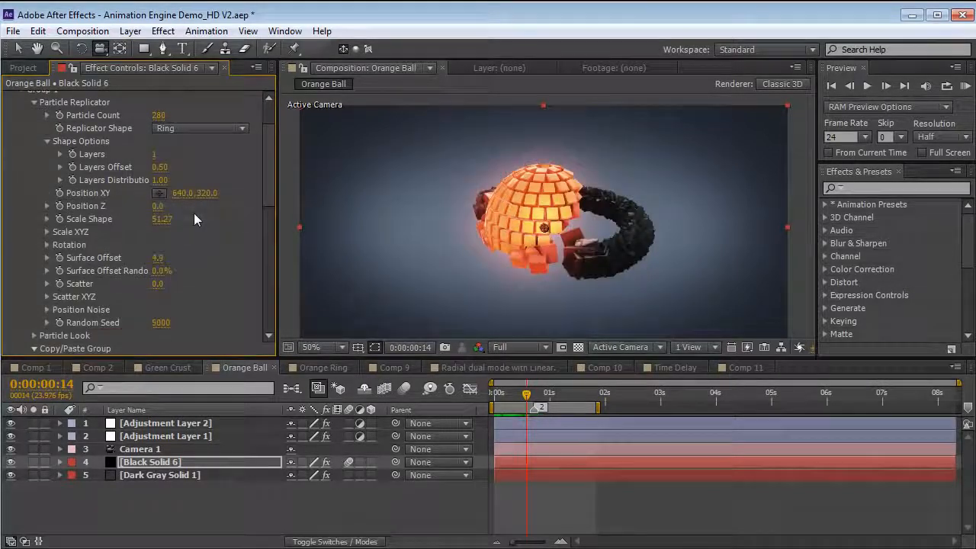
Set group 1's Particle Look Rotation Random to 0°
scroll(83, 280, "down", 3)
left_click(82, 280)
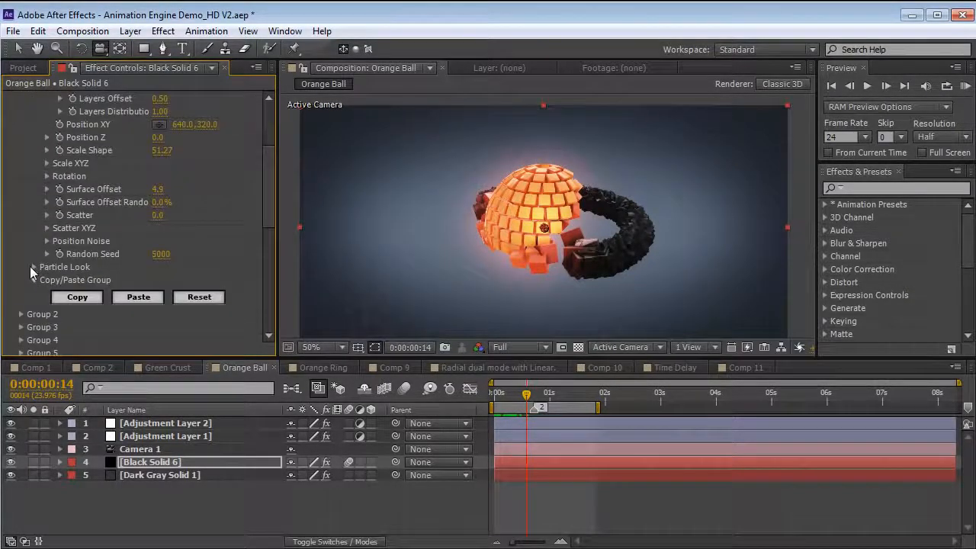
left_click(33, 267)
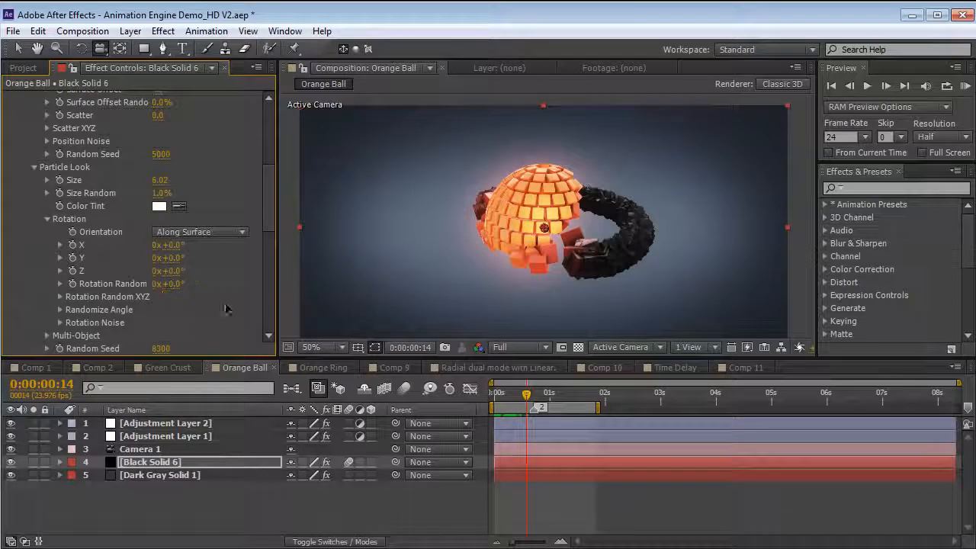
Enable motion blur for the composition and move to 0:00:00:01
left_click(404, 389)
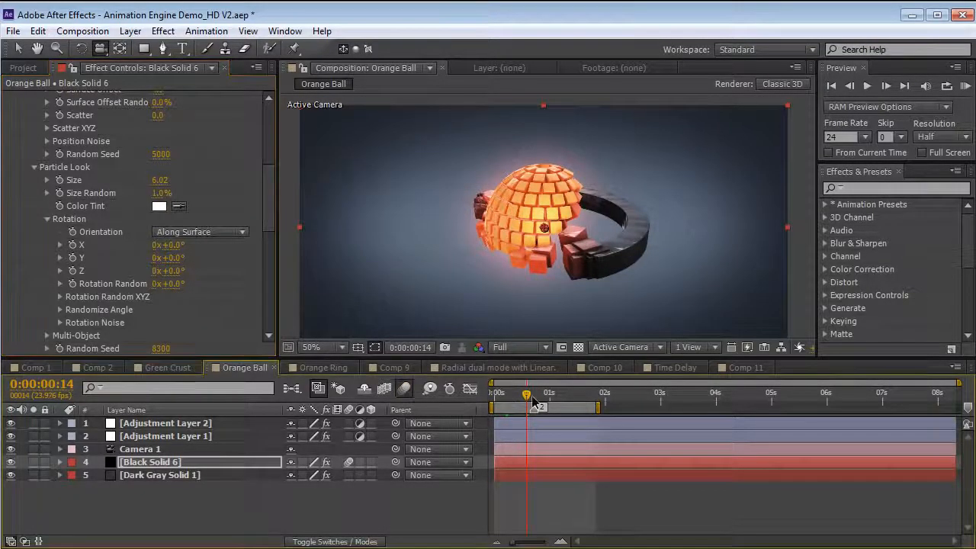
left_click(505, 397)
left_click_drag(505, 397, 497, 399)
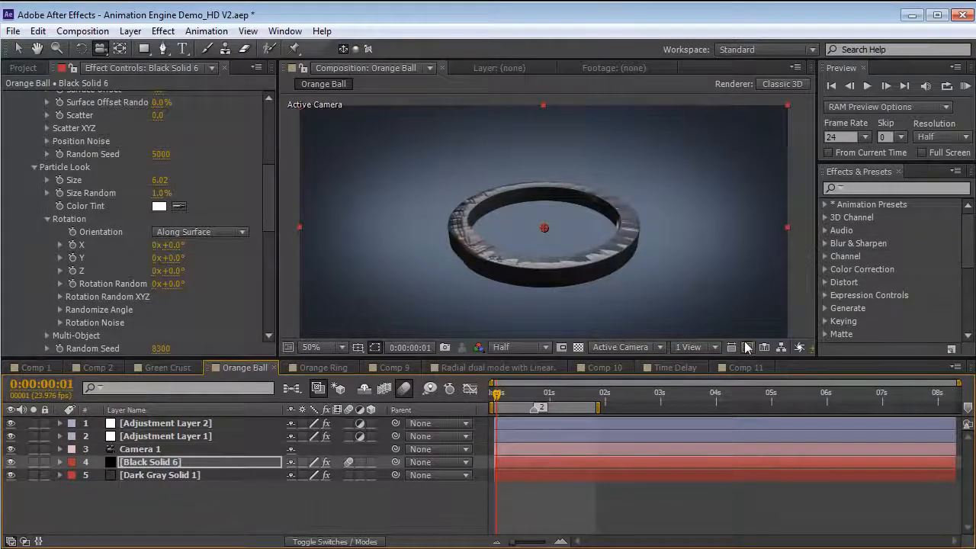
Preview the ring animation in the Orange Ball composition and the light bulbs in the Bulb B composition
key("KP_0")
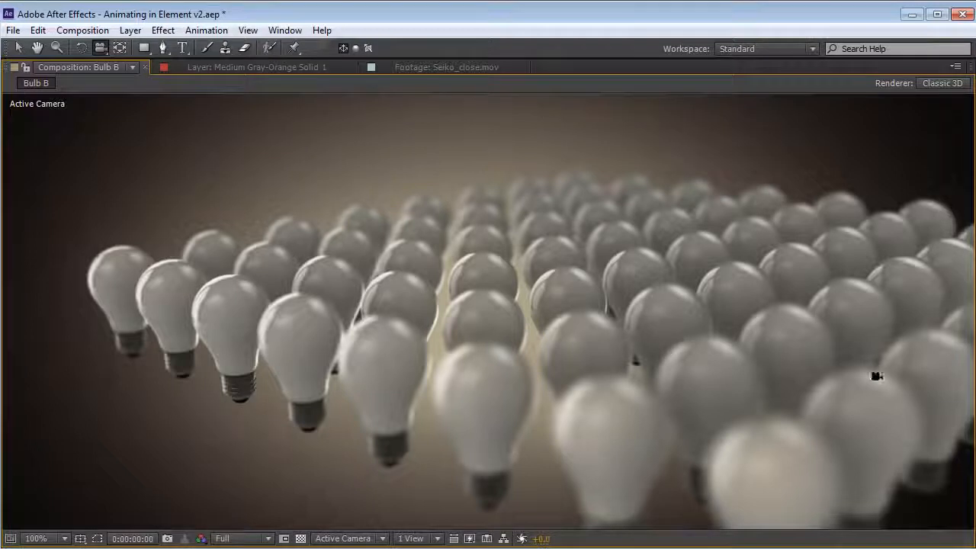
scroll(794, 248, "down", 2)
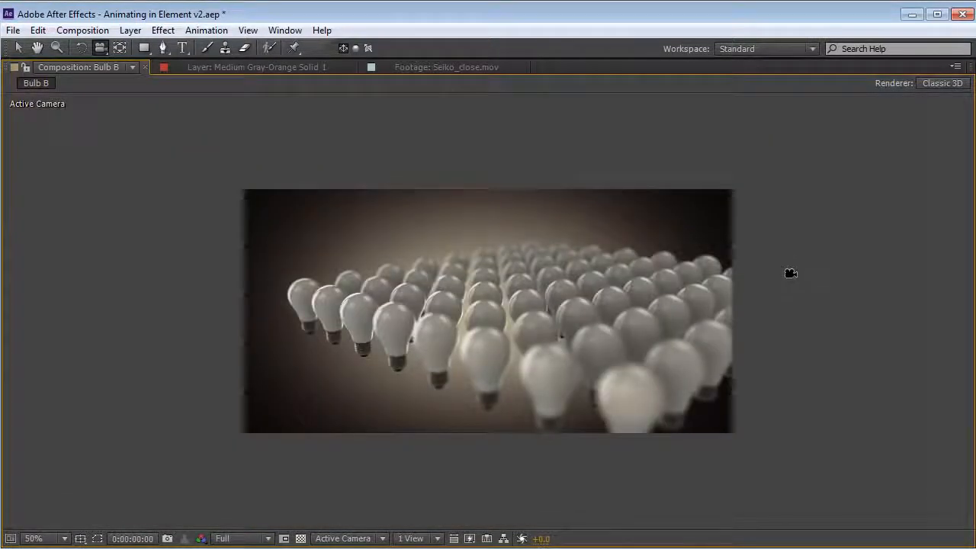
key("space")
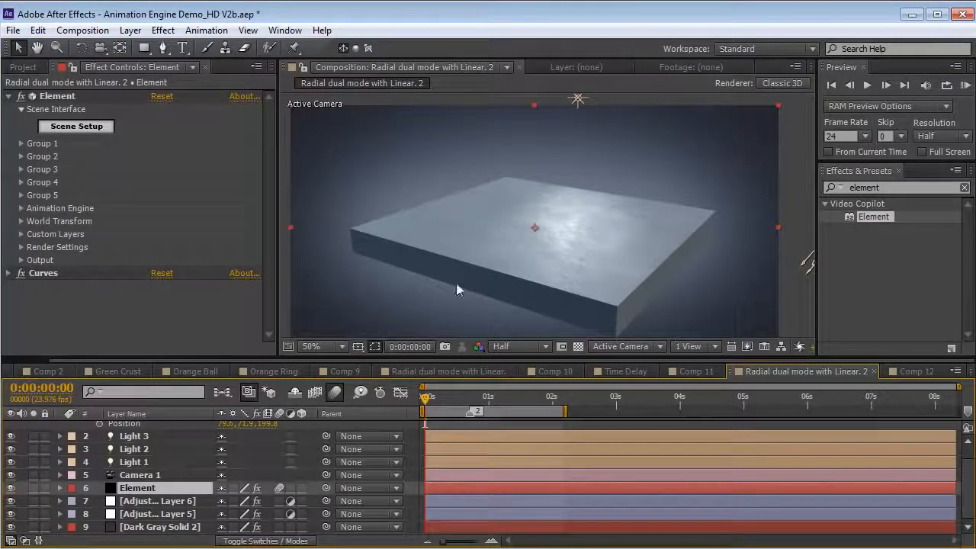
Open Scene Setup for the Element layer and inspect the floor_fracture model from several angles
left_click(76, 127)
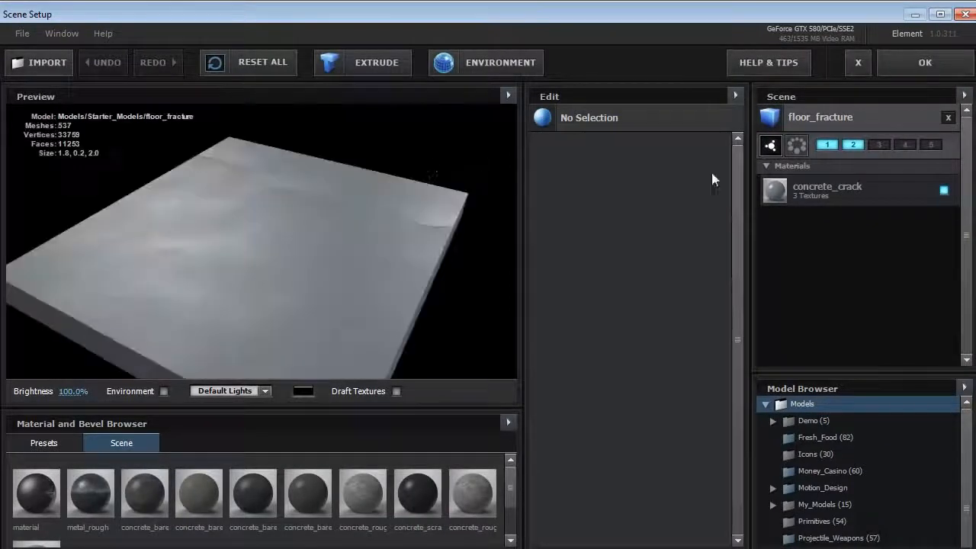
left_click(821, 117)
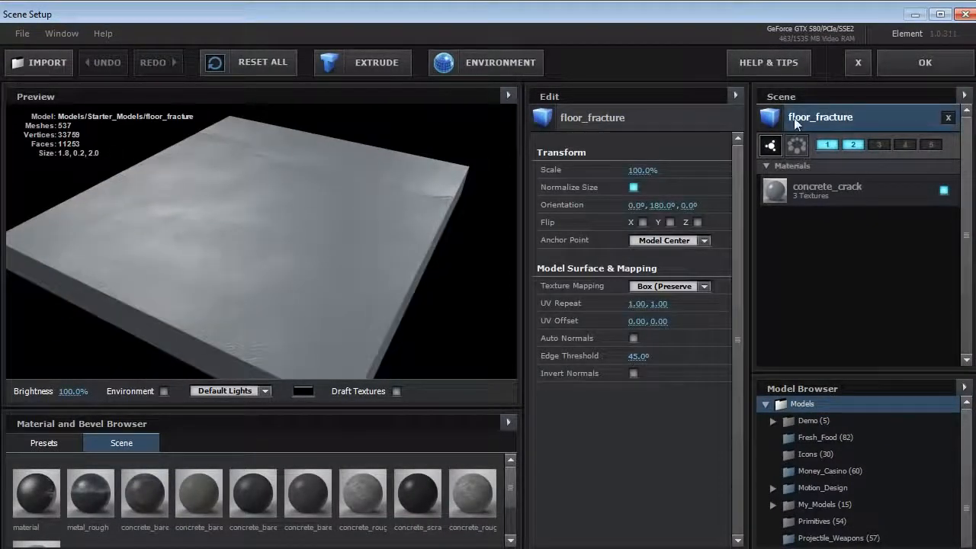
mouse_move(298, 286)
left_mouse_down()
mouse_move(305, 262)
mouse_move(284, 282)
left_mouse_up()
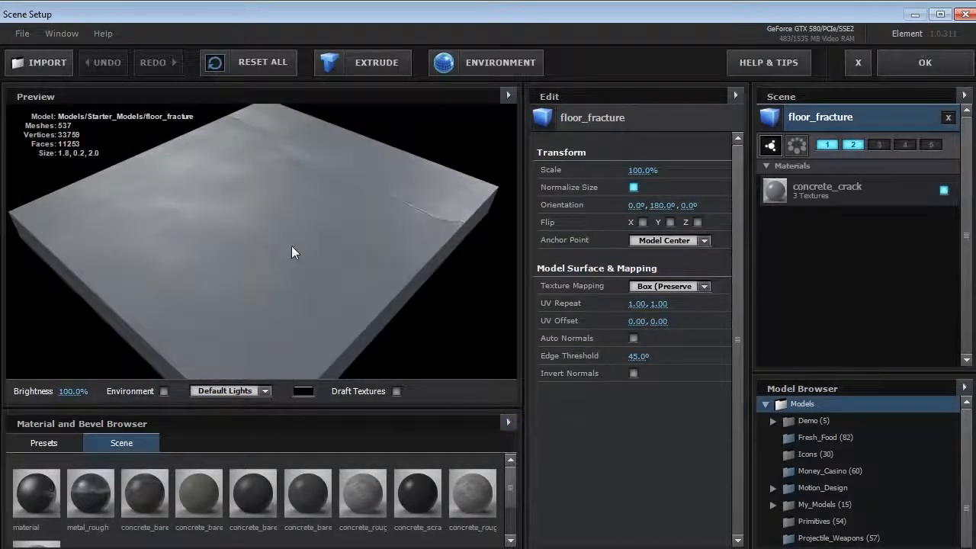
left_click_drag(292, 246, 281, 235)
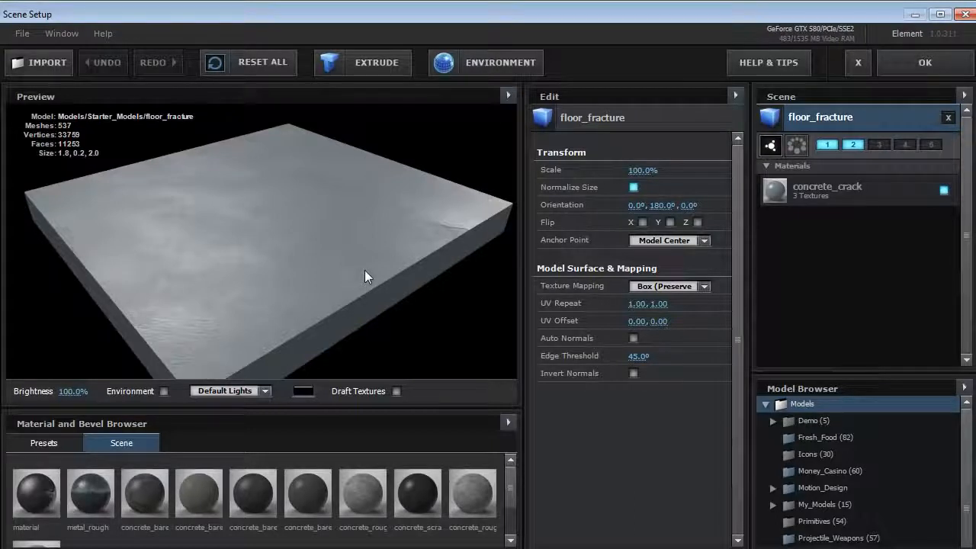
left_click_drag(361, 268, 338, 264)
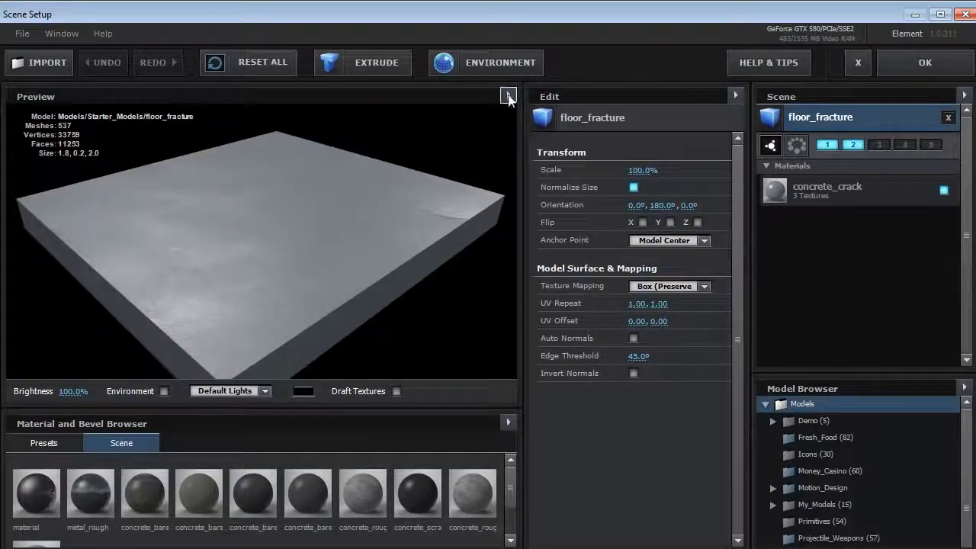
Inspect floor_fracture's pieces in wireframe, restore the shaded preview, and return to the composition
left_click(507, 96)
left_click(530, 176)
left_click_drag(333, 253, 255, 185)
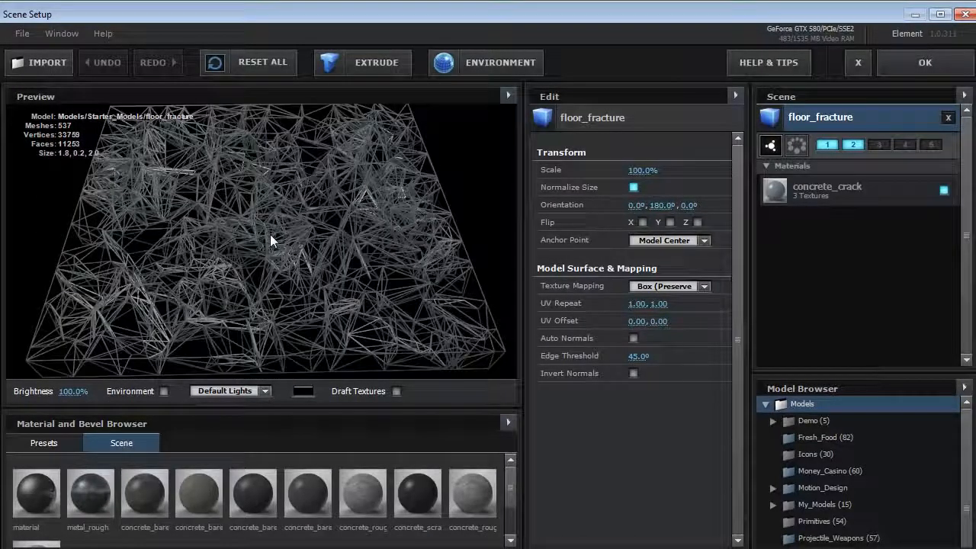
left_click_drag(273, 264, 335, 247)
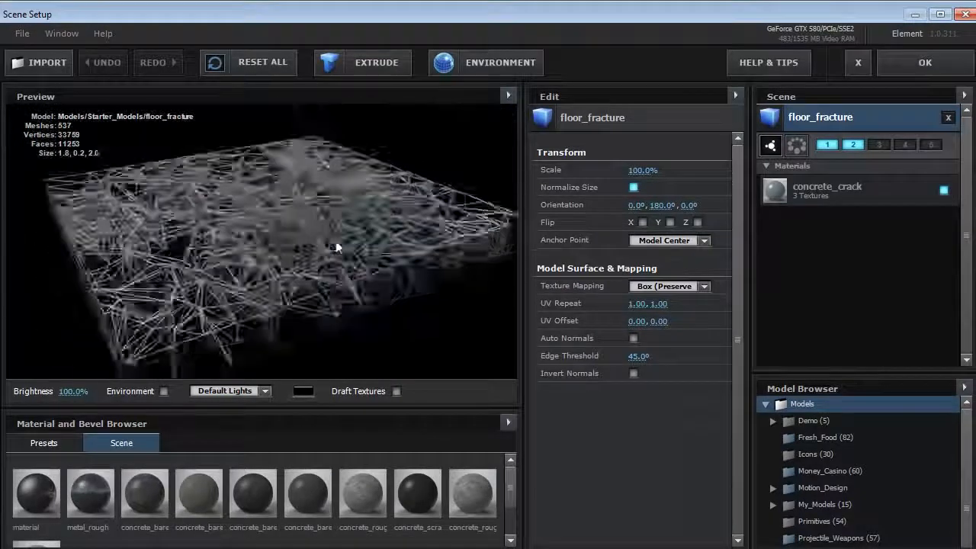
left_click(507, 96)
left_click(539, 177)
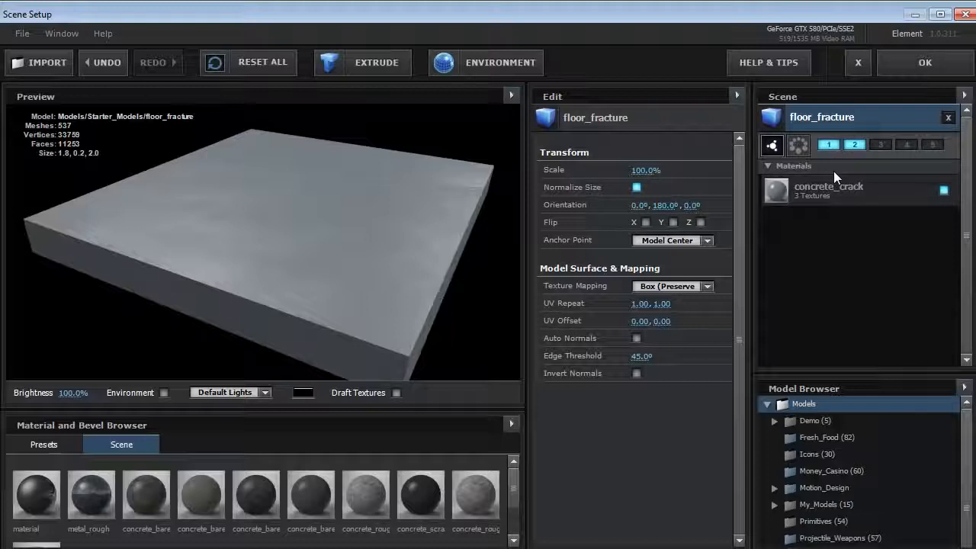
left_click(921, 65)
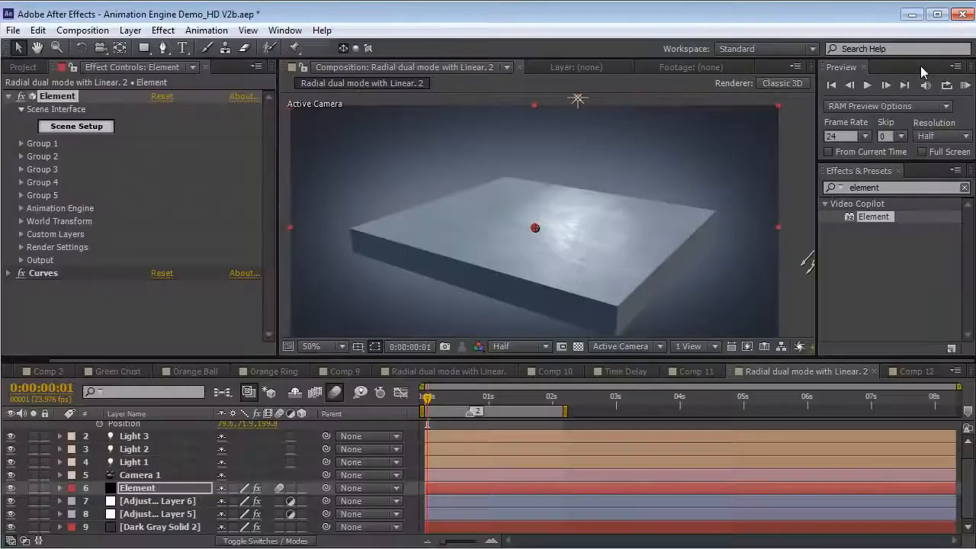
Try offsetting group 2 to Position XY 640, 428 and undo the move
left_click(21, 157)
left_click(35, 169)
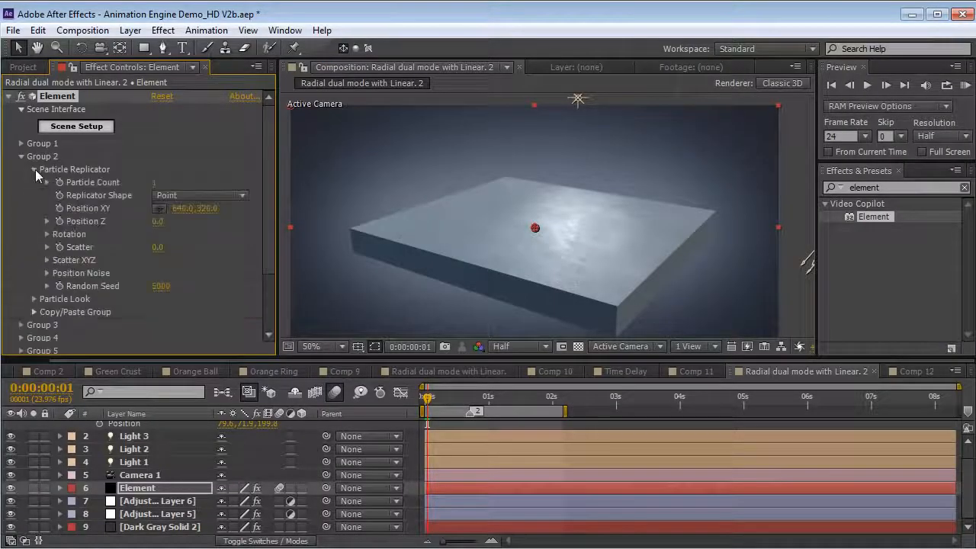
left_click_drag(217, 209, 302, 199)
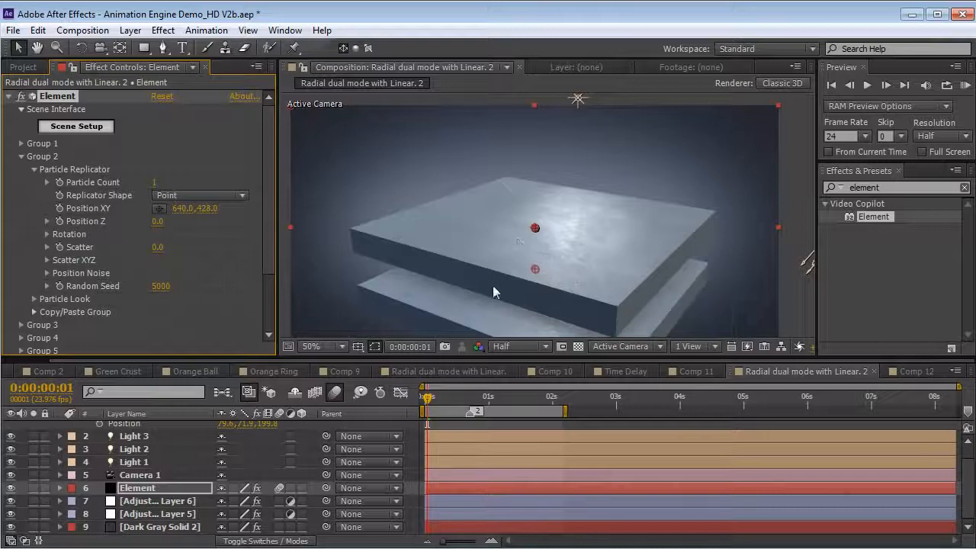
key("ctrl+z")
left_click(21, 156)
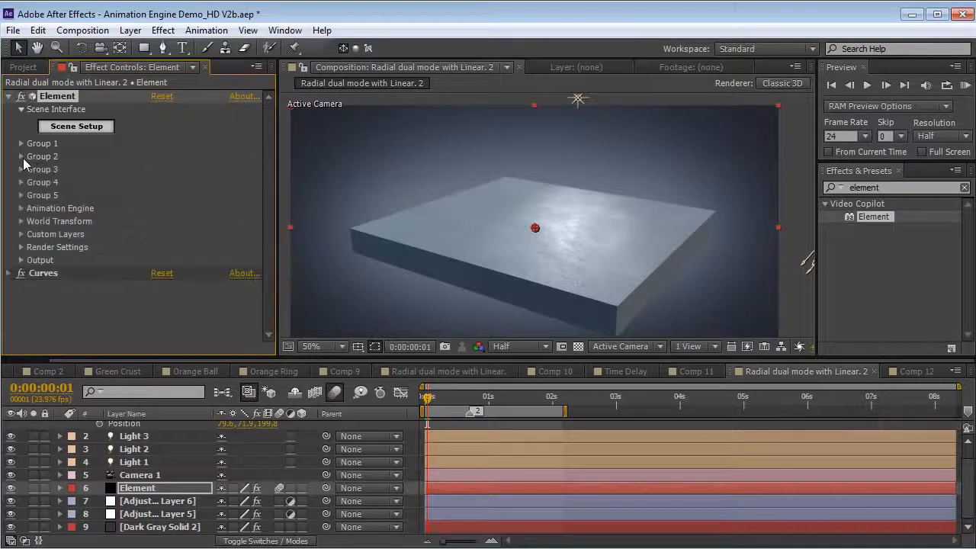
Keyframe the Animation Engine's Animation from 0% at the start to 100% at 0:00:02:02 and scrub through the result
left_click(22, 209)
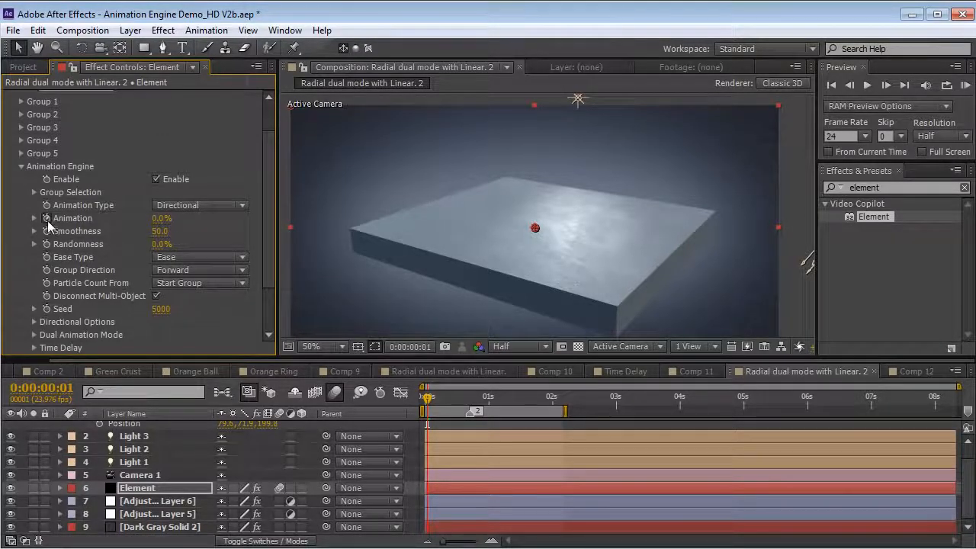
left_click_drag(555, 404, 557, 404)
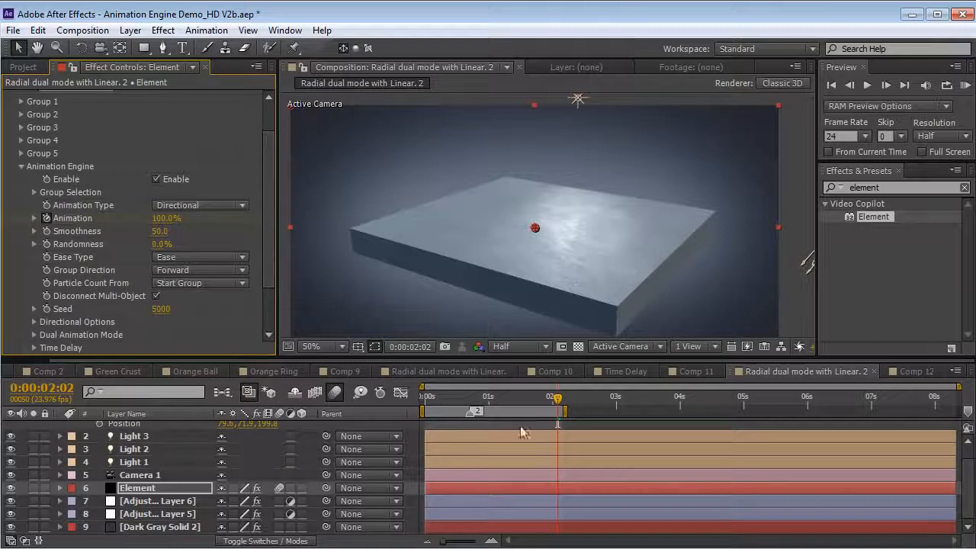
left_click_drag(423, 417, 494, 415)
Enable Multi-Object in group 2's Particle Look settings
scroll(259, 171, "up", 2)
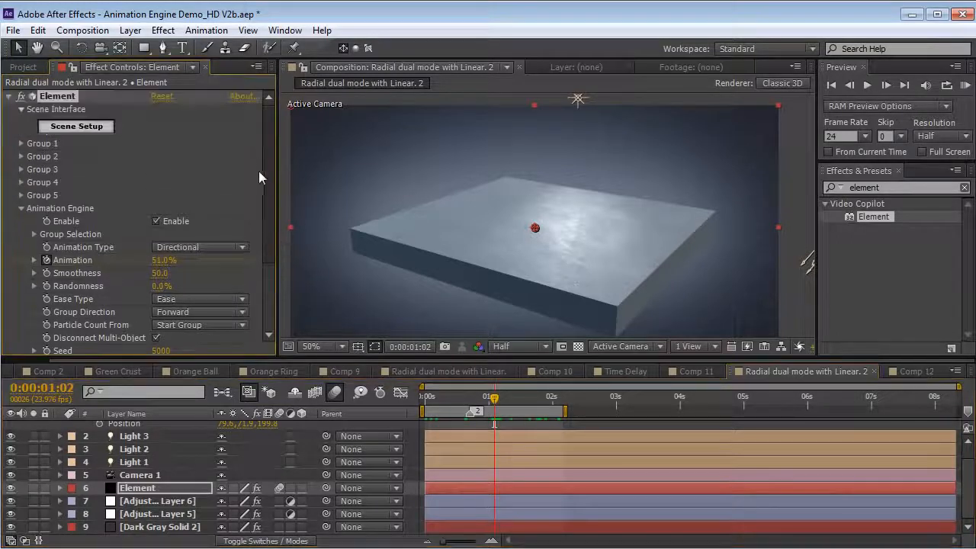
left_click(22, 156)
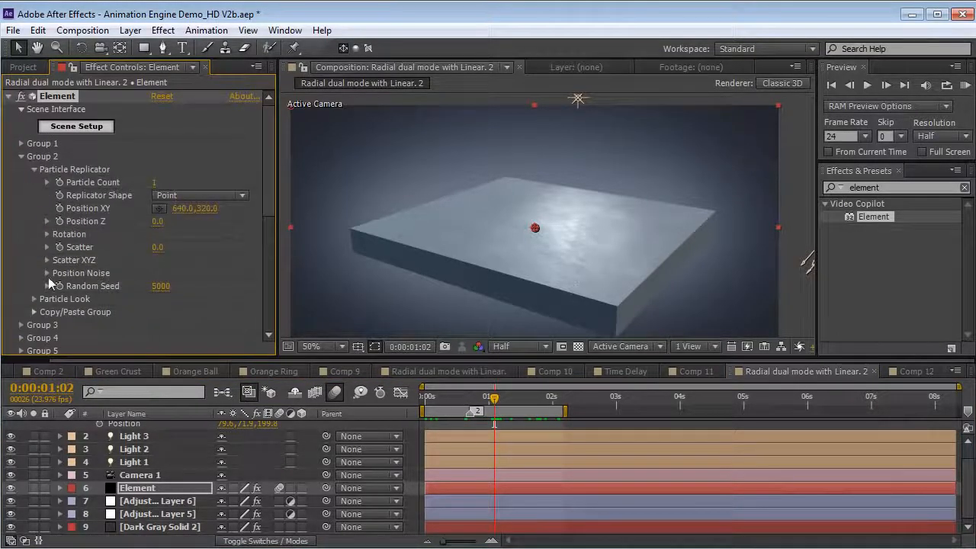
left_click(33, 169)
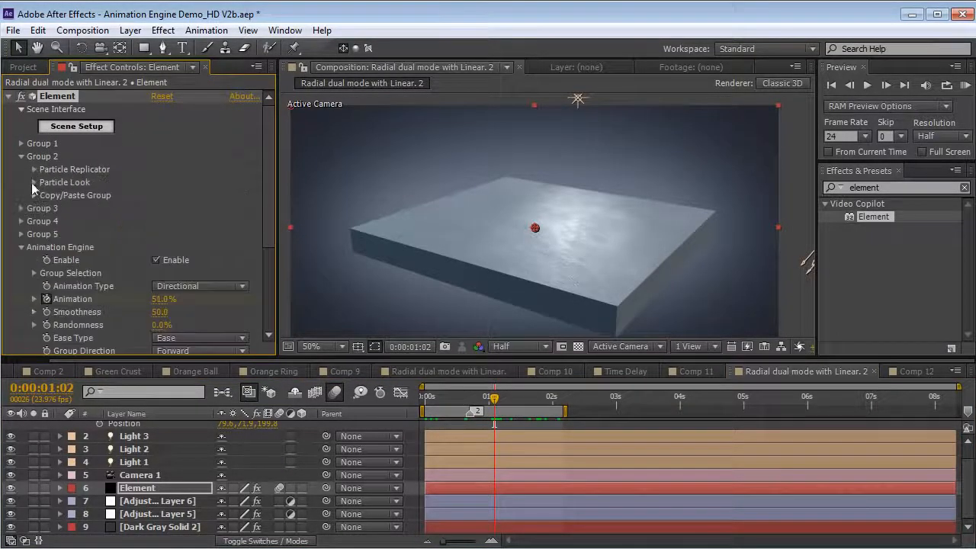
left_click(34, 182)
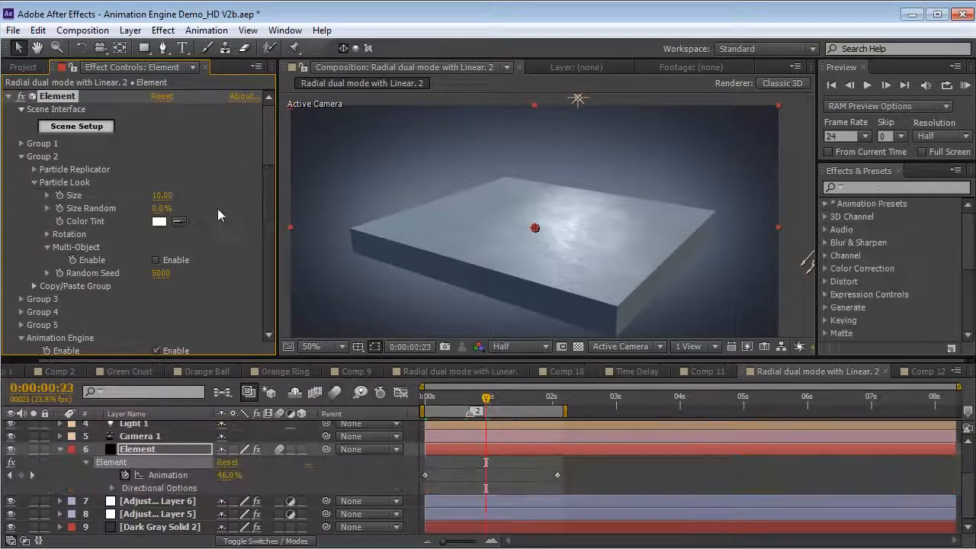
left_click(156, 260)
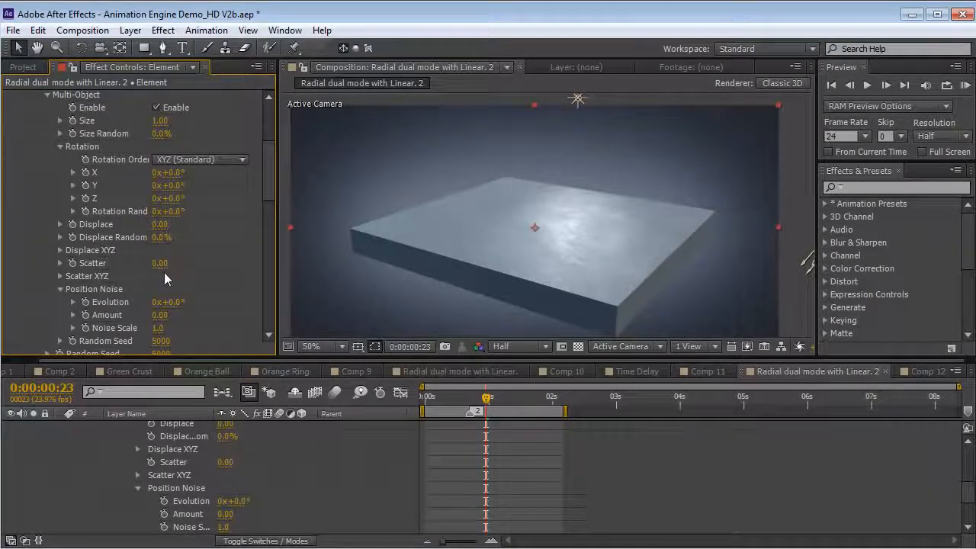
Set group 2's Multi-Object Scatter to 1.23 and Rotation Random to 72°, checking the fracture at 0:00:01:02
left_click_drag(159, 265, 256, 269)
left_click_drag(172, 213, 226, 211)
mouse_move(488, 400)
left_mouse_down()
mouse_move(462, 400)
mouse_move(500, 401)
mouse_move(457, 400)
mouse_move(493, 400)
left_mouse_up()
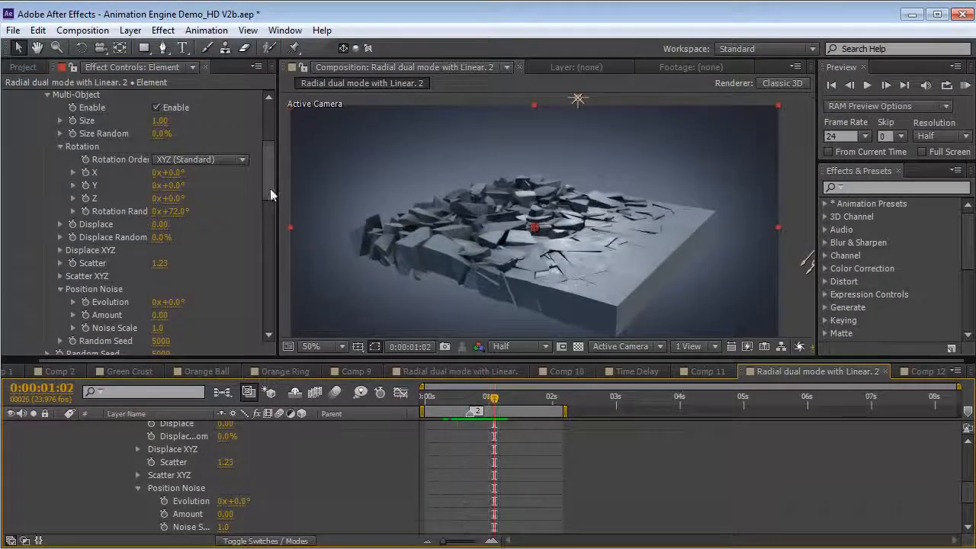
Set the Animation Engine's Smoothness to 20 and check the fracture edge at 0:00:00:23
left_click_drag(269, 187, 265, 220)
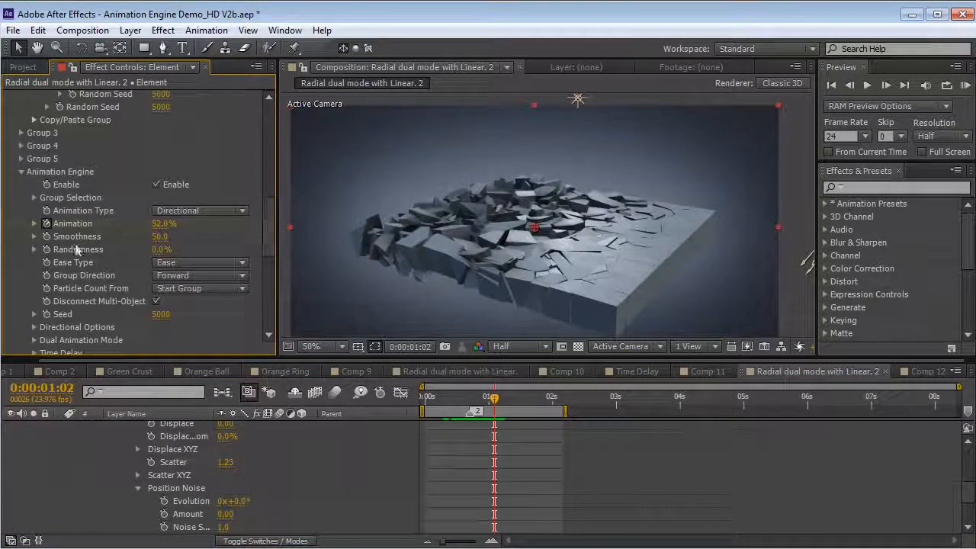
left_click_drag(163, 237, 140, 239)
mouse_move(494, 397)
left_mouse_down()
mouse_move(431, 398)
mouse_move(488, 400)
left_mouse_up()
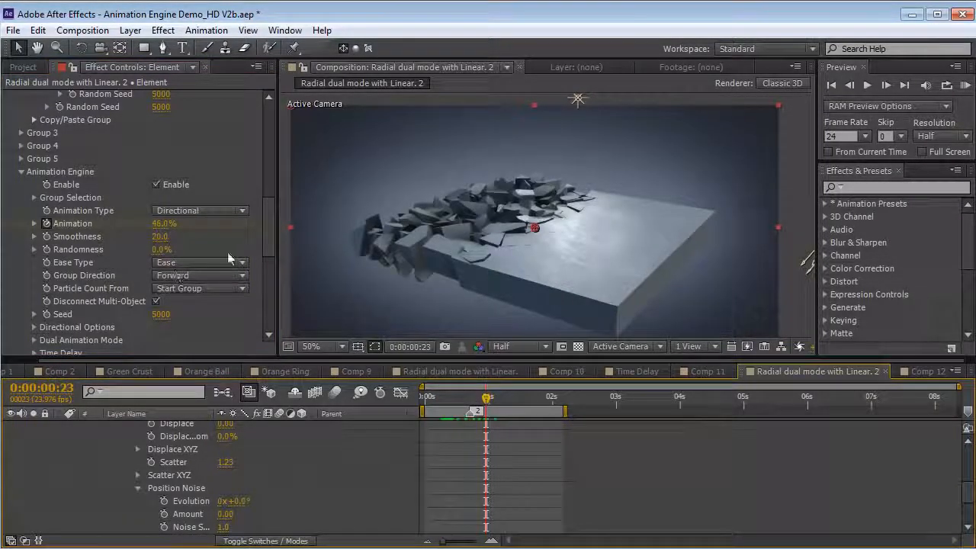
Try a Multi-Object Displace Y of 11.77 on group 2, scrub through the animation, and undo the displacement
left_click_drag(268, 240, 267, 190)
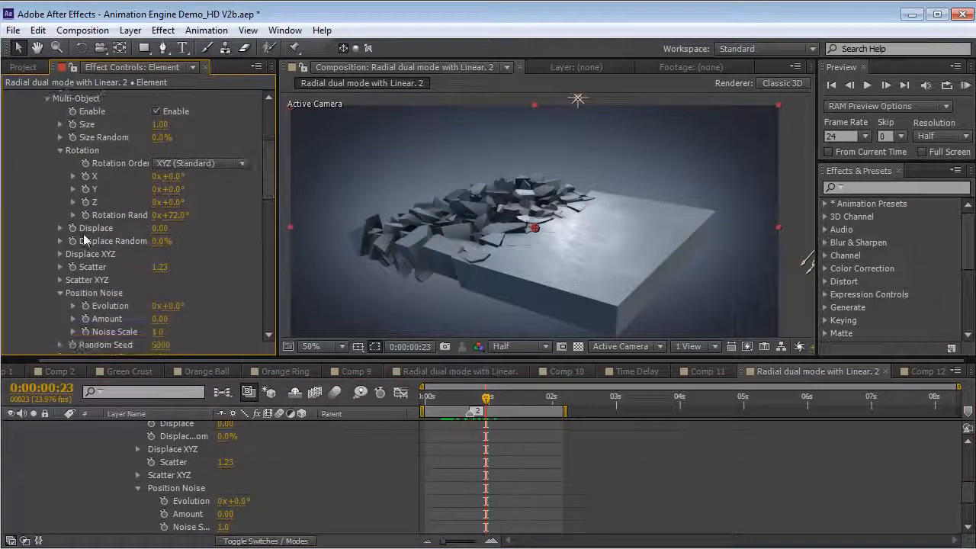
left_click(60, 253)
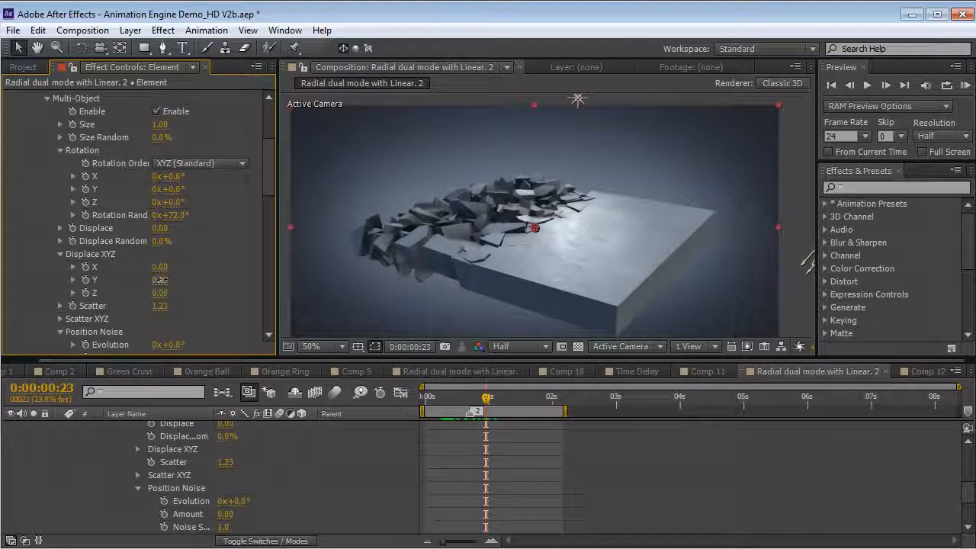
left_click_drag(161, 280, 238, 267)
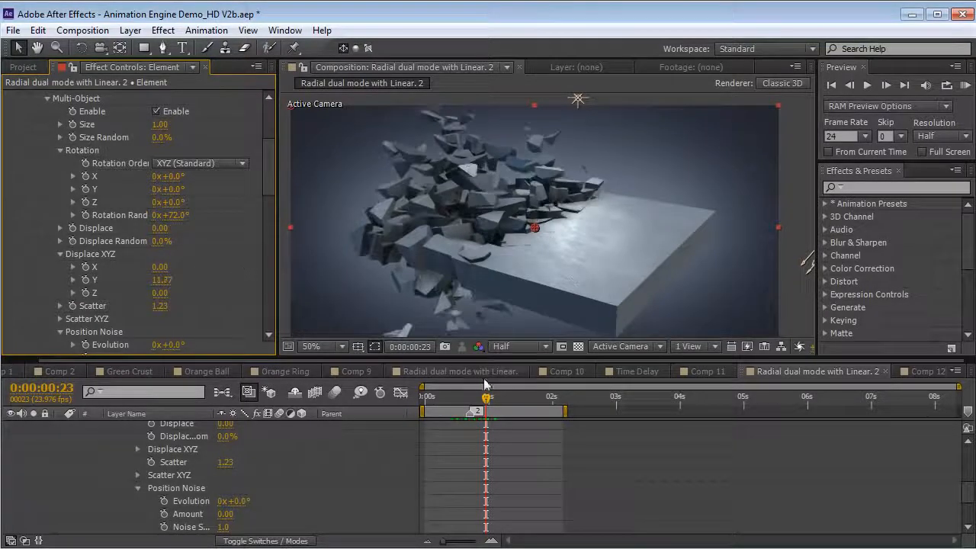
left_click_drag(430, 402, 460, 404)
key("ctrl+z")
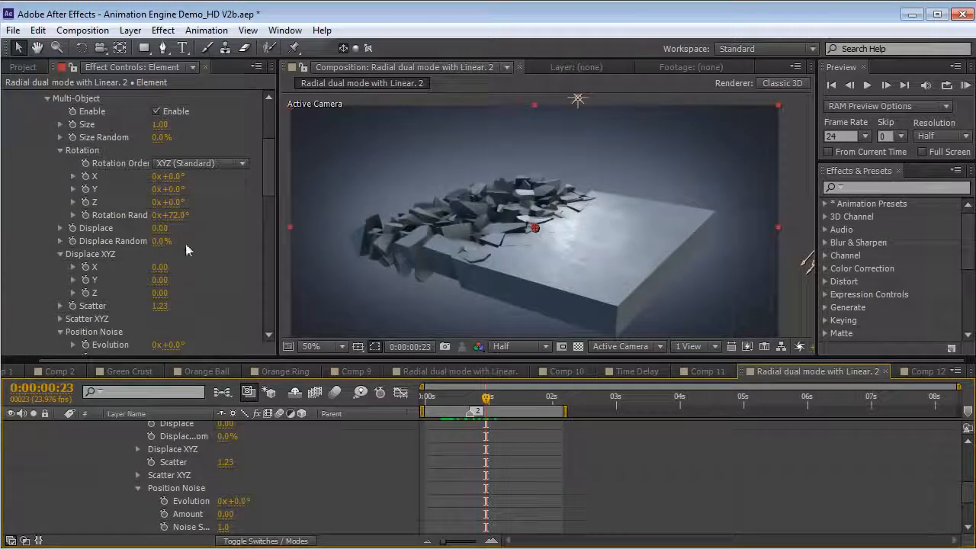
Set group 2's Multi-Object Scatter to 2.14 and increase its Rotation Random
left_click_drag(160, 307, 216, 299)
left_click_drag(164, 216, 183, 215)
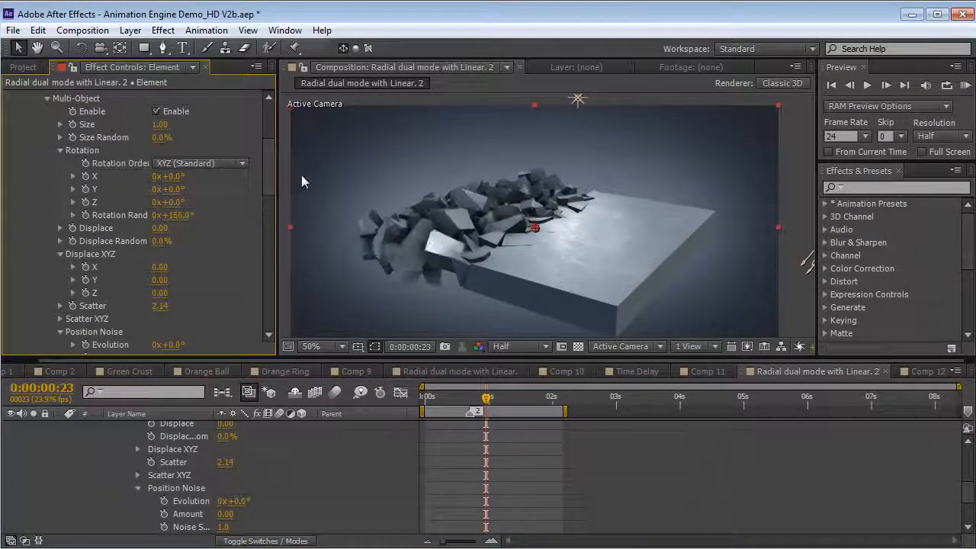
Move group 2 down below group 1 with its Position XY and check the transition at 0:00:00:11
scroll(266, 160, "up", 5)
scroll(265, 160, "up", 1)
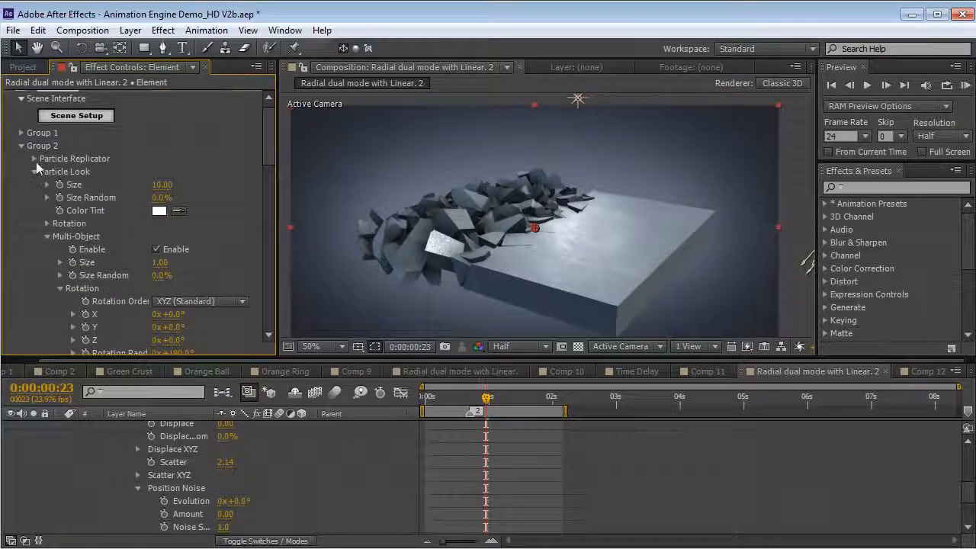
left_click(34, 159)
left_click_drag(206, 199, 300, 200)
left_click_drag(486, 398, 455, 397)
Scrub through the collapse and set group 2's Multi-Object Rotation Random to 255° and Scatter to 8.84
left_click_drag(270, 147, 274, 260)
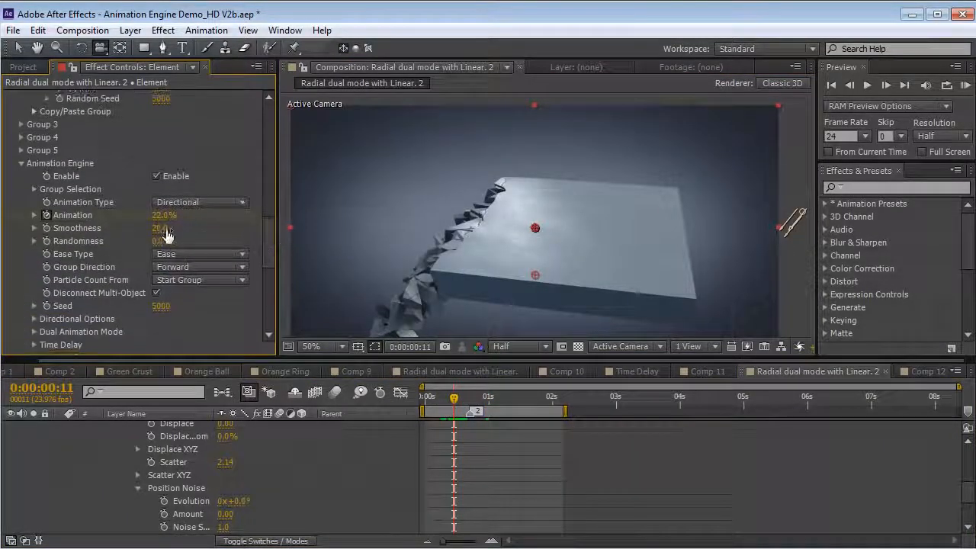
left_click_drag(451, 397, 500, 412)
left_click_drag(272, 251, 257, 136)
left_click_drag(212, 216, 395, 374)
Play a RAM preview of the fracturing floor animation from the start of the composition
left_click_drag(444, 405, 405, 373)
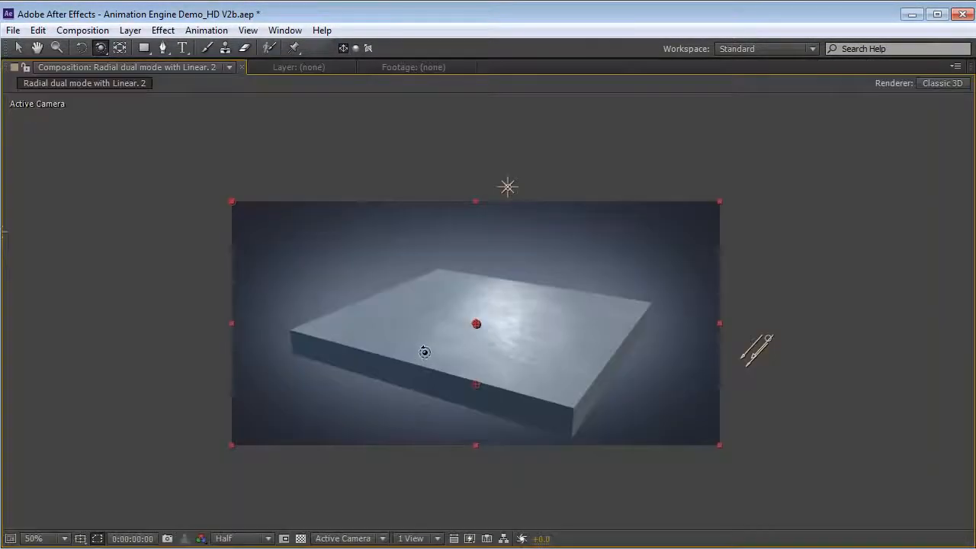
key("KP_0")
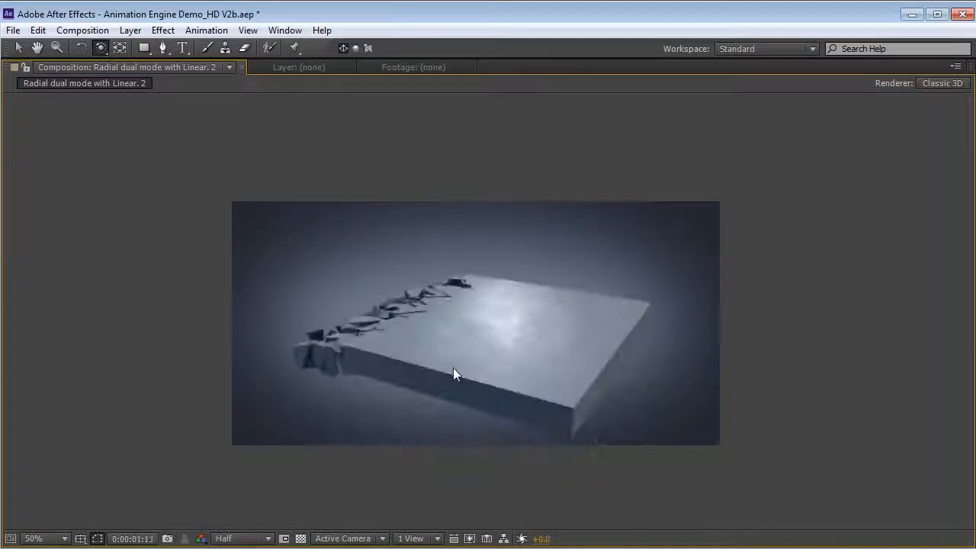
key("space")
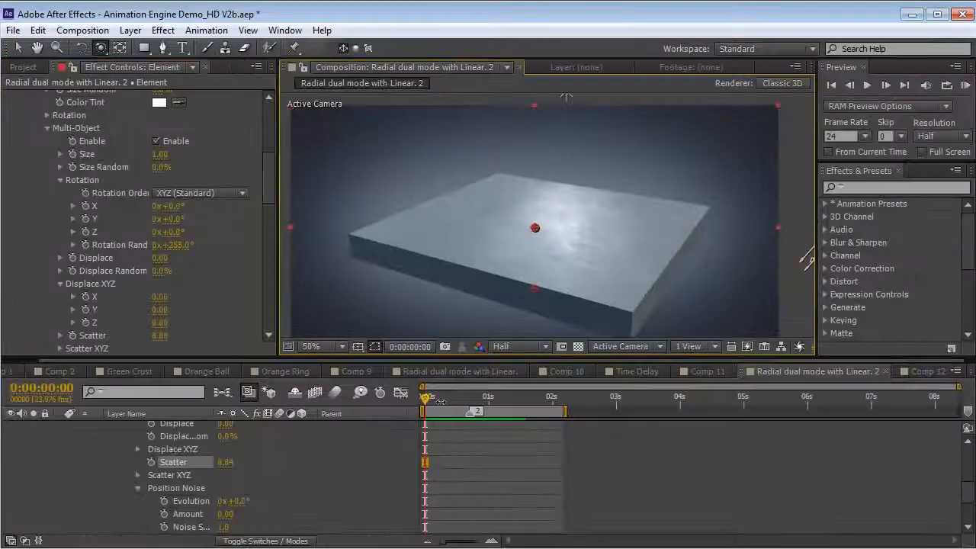
Set group 2's Multi-Object Scatter to 4.20 with the collapse shown at 0:00:00:13
left_click_drag(418, 404, 459, 413)
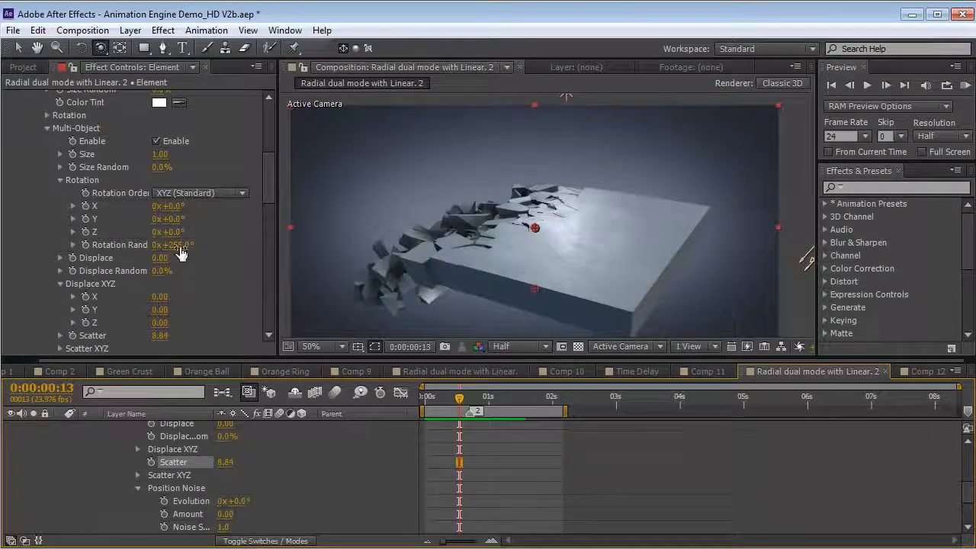
left_click_drag(159, 336, 260, 241)
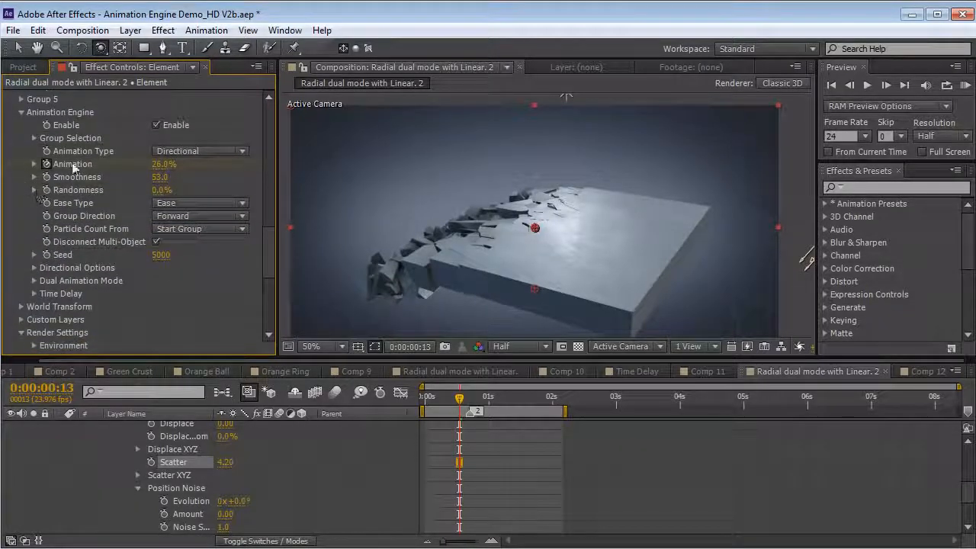
Try different Yaw angles in the Animation Engine's Directional Options, then undo back to 0°
left_click(34, 268)
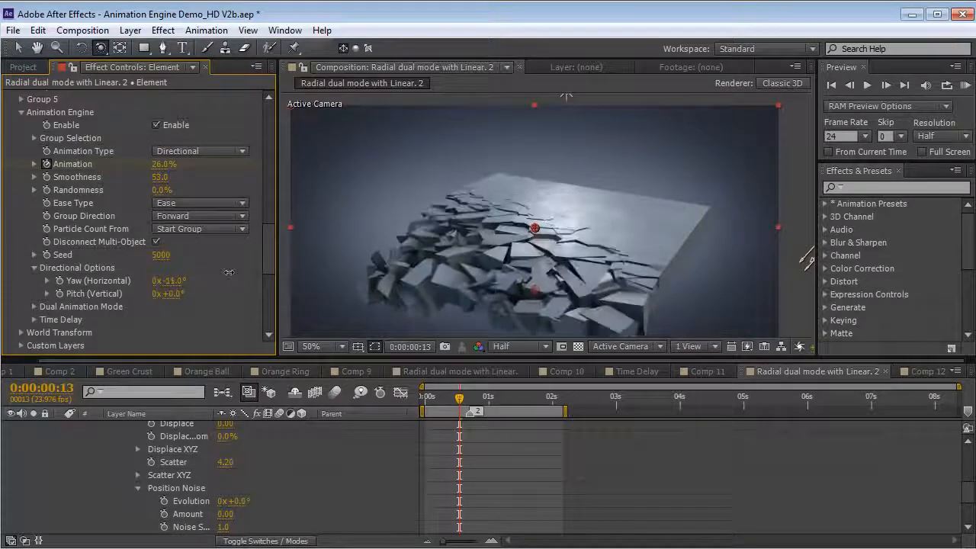
mouse_move(469, 391)
left_mouse_down()
mouse_move(437, 396)
mouse_move(481, 405)
mouse_move(459, 398)
left_mouse_up()
left_click_drag(174, 285, 226, 285)
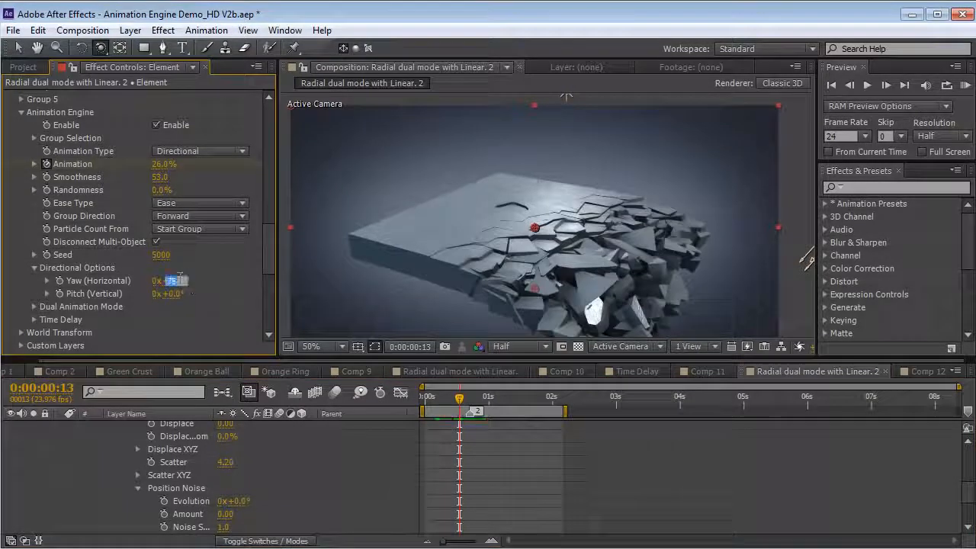
key("ctrl+z")
Change the Animation Engine's Animation Type to Radial and scrub through the floor's collapse up to 0:00:00:19
left_click(199, 151)
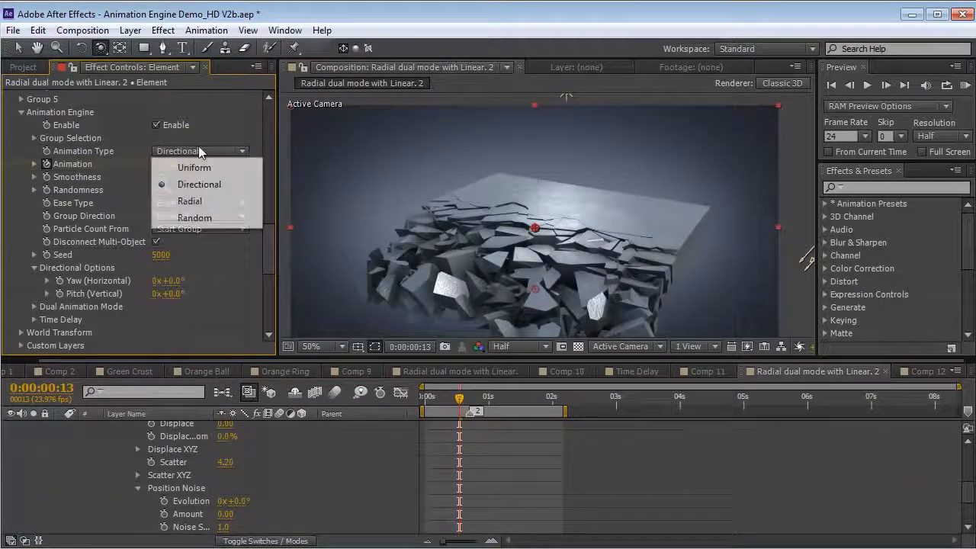
left_click(195, 205)
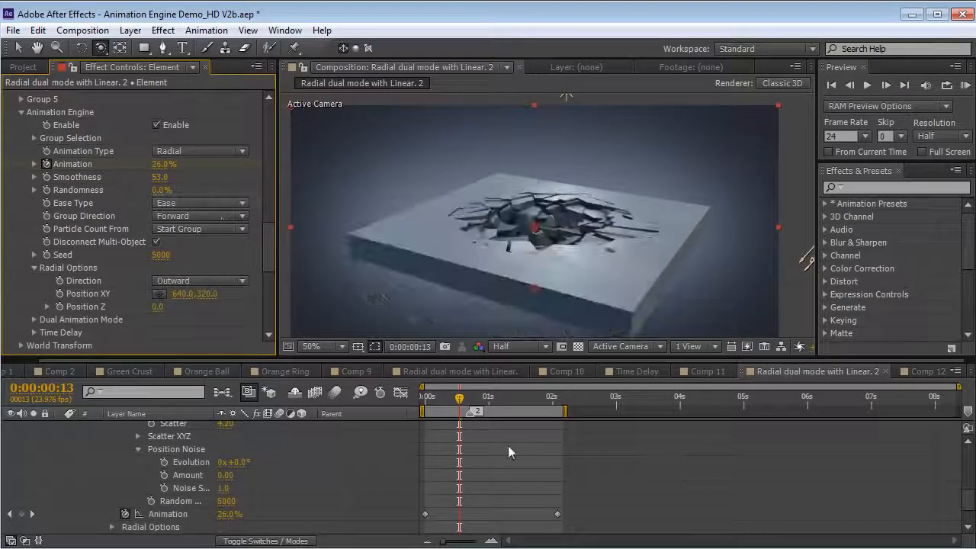
left_click_drag(269, 254, 265, 191)
left_click_drag(425, 396, 457, 412)
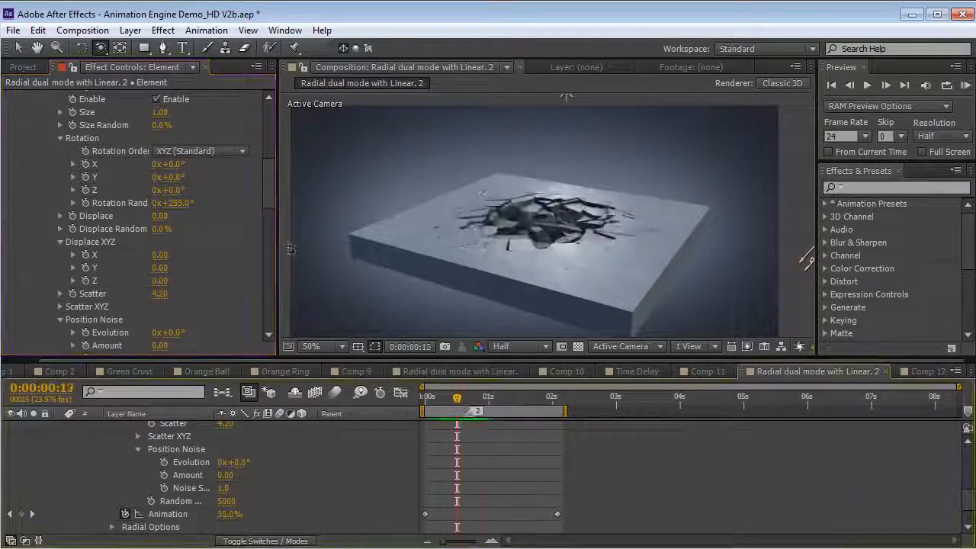
left_click_drag(269, 192, 265, 167)
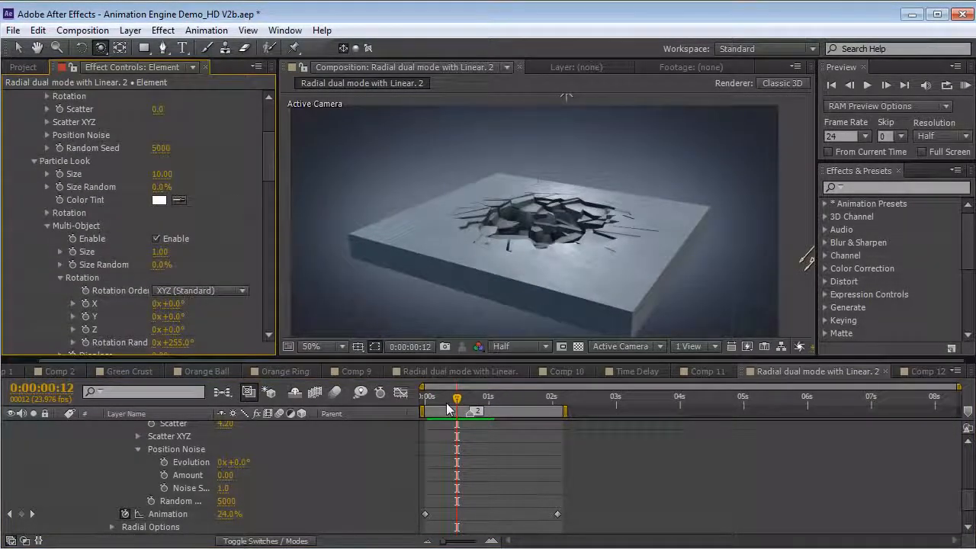
left_click_drag(448, 409, 475, 412)
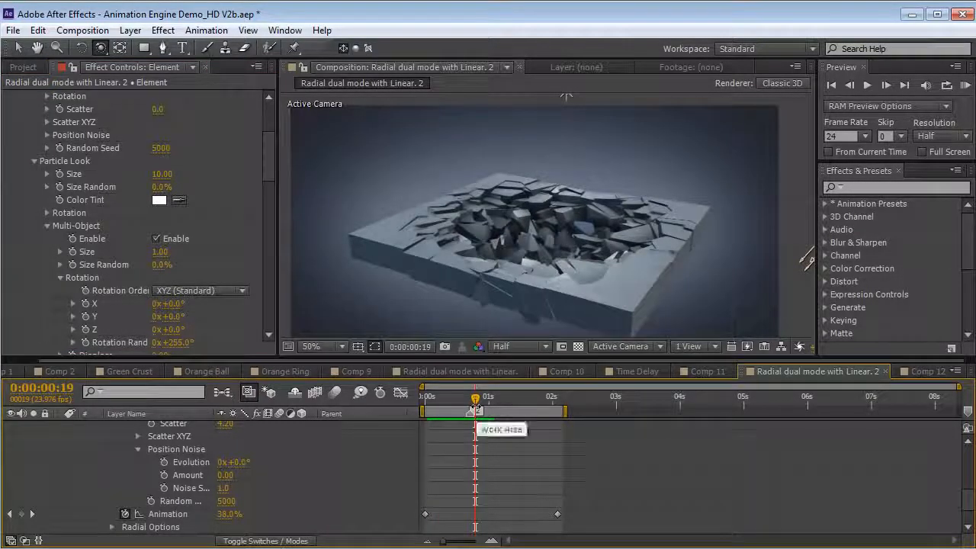
Move group 2 with its Particle Replicator Position XY and check the hole at 0:00:00:13
scroll(269, 155, "up", 5)
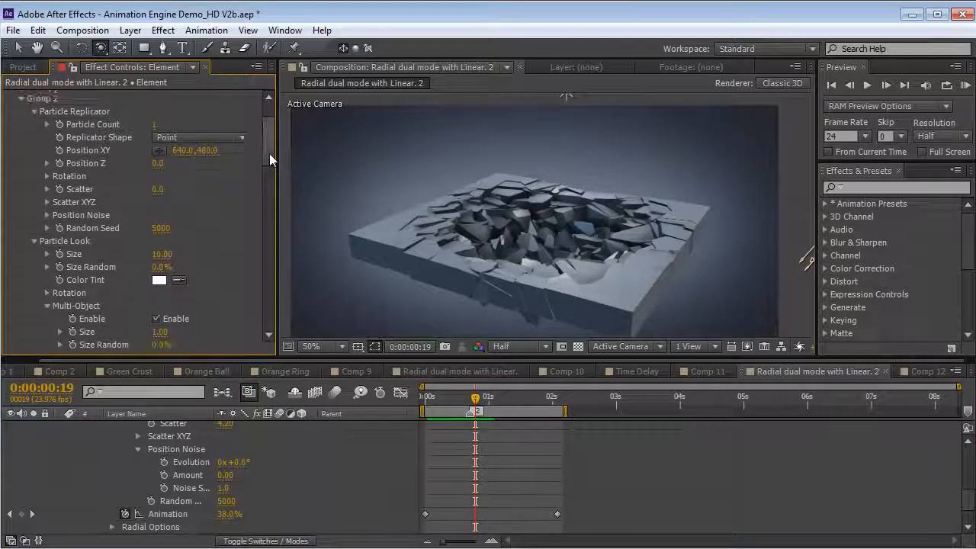
left_click_drag(211, 150, 318, 149)
mouse_move(474, 400)
left_mouse_down()
mouse_move(437, 401)
mouse_move(474, 401)
mouse_move(459, 399)
left_mouse_up()
Increase group 2's Multi-Object Rotation Random and set the Animation Engine's Smoothness to 61
scroll(269, 153, "down", 9)
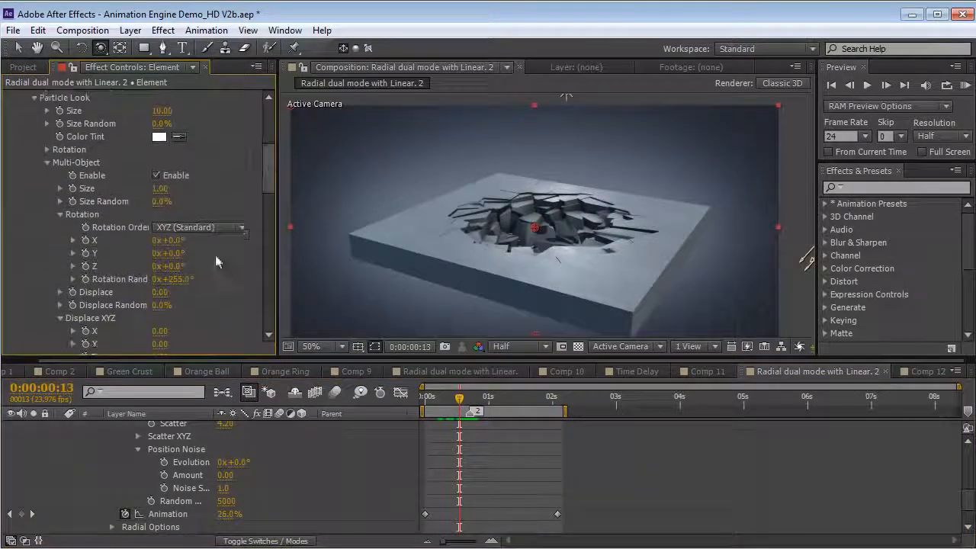
left_click_drag(194, 278, 241, 279)
left_click_drag(439, 400, 459, 399)
left_click_drag(269, 178, 261, 262)
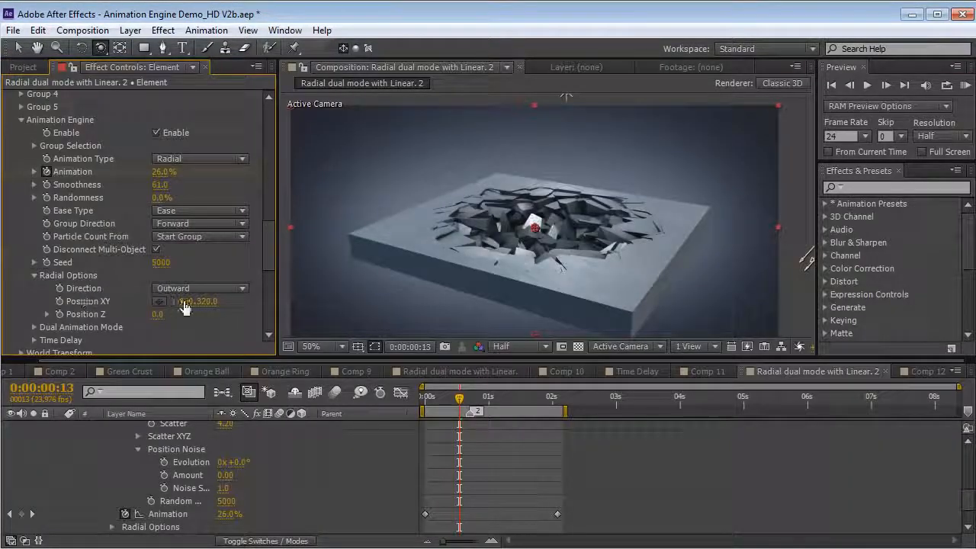
Set the Radial Options Direction to Inward and scrub the collapse from the first frame
left_click(199, 288)
left_click(192, 321)
left_click(419, 398)
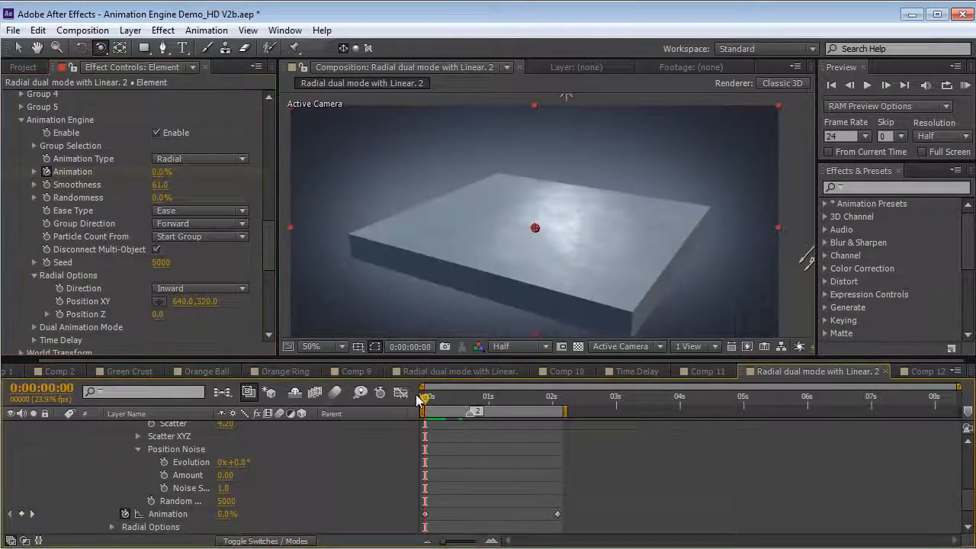
left_click_drag(427, 399, 449, 411)
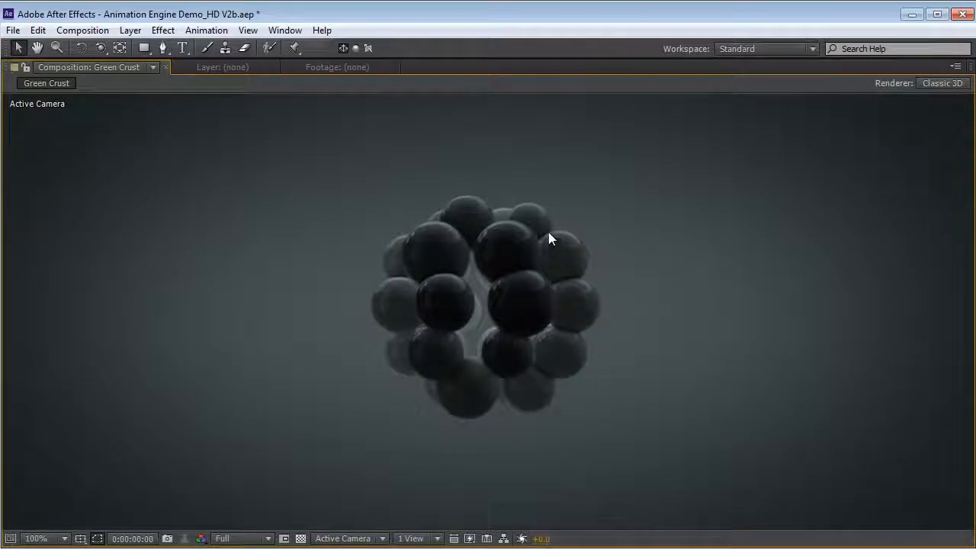
Restore the full panel layout for the Green Crust composition and play a RAM preview of its animation
key("grave")
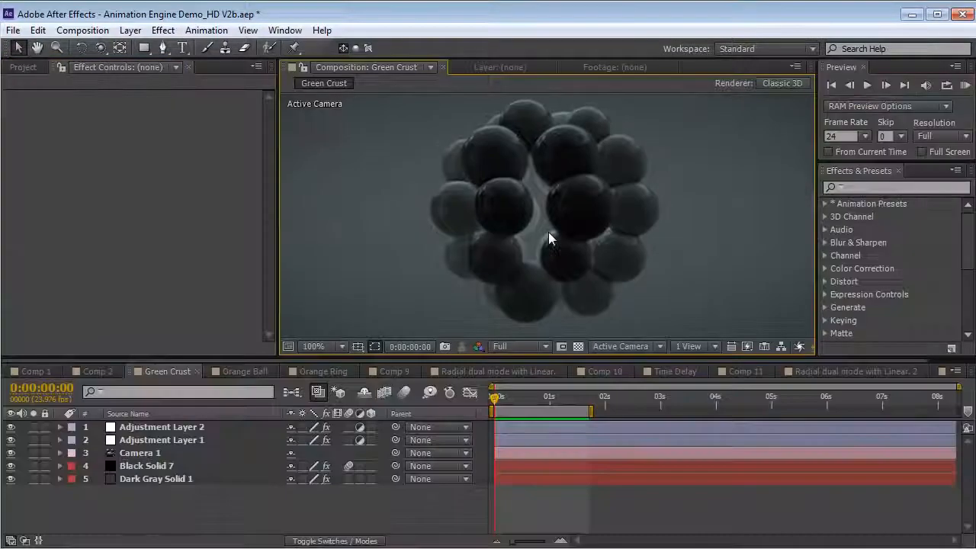
key("KP_0")
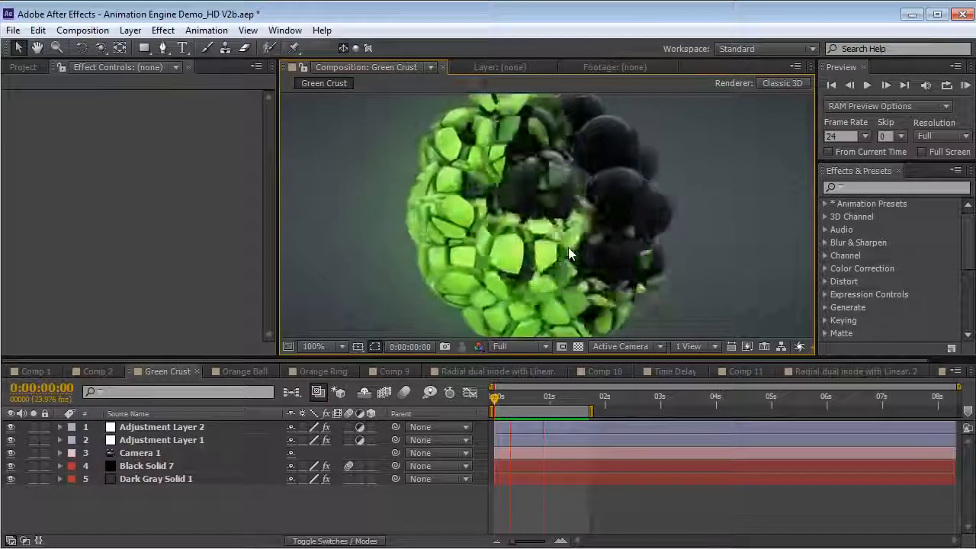
key("KP_0")
key("KP_0")
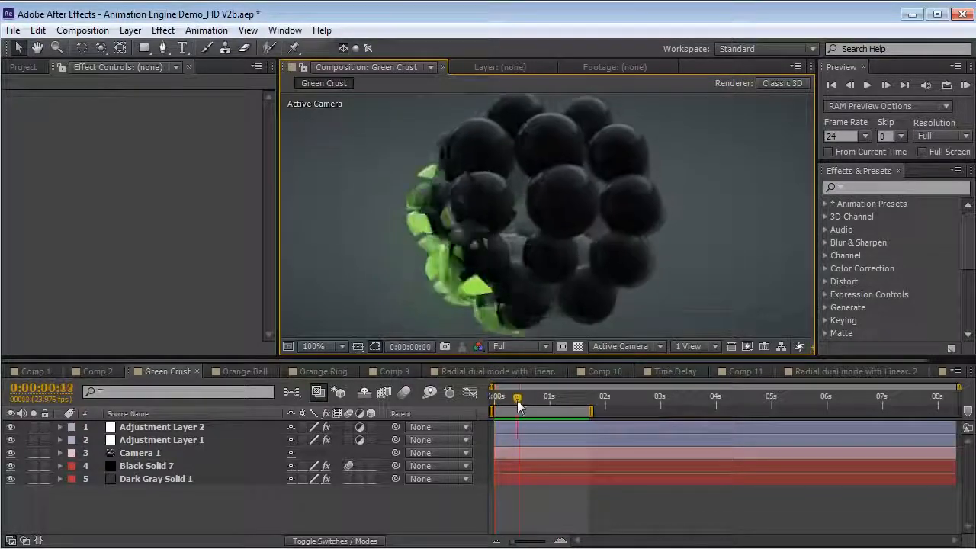
Open Scene Setup for the Black Solid 7 layer, inspect the Ball_Fracture_HQ model as a wireframe, and return to the composition
left_click(146, 465)
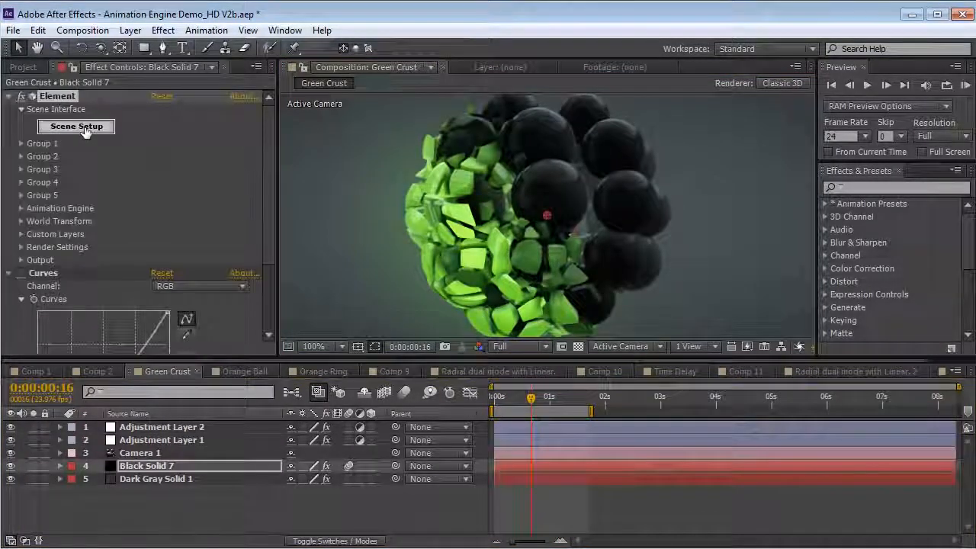
left_click(76, 127)
left_click(516, 95)
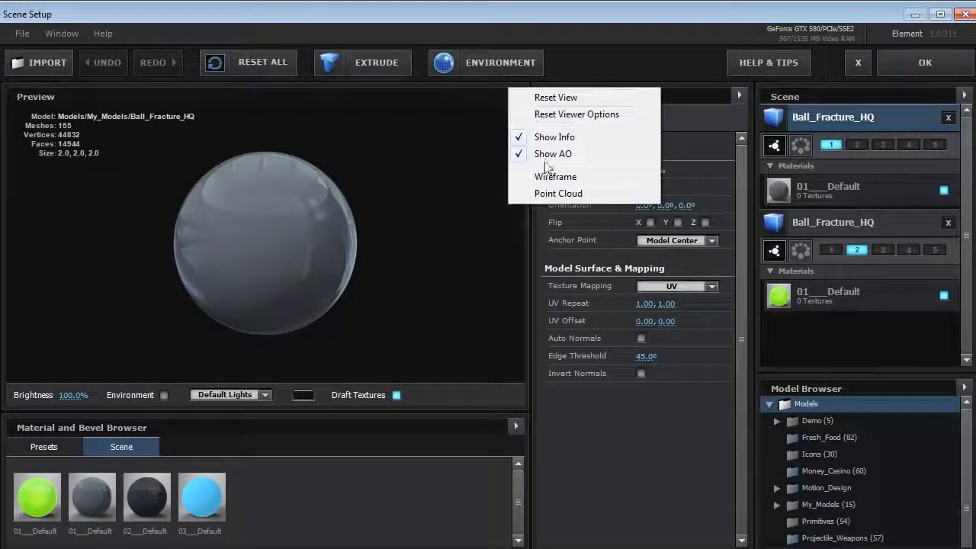
left_click(556, 176)
left_click_drag(288, 198, 283, 232)
scroll(278, 292, "up", 5)
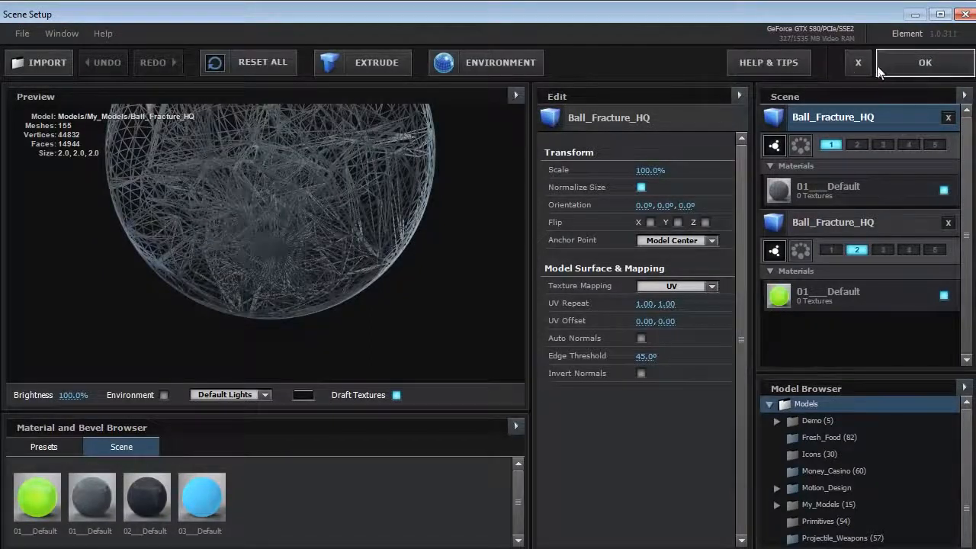
left_click(925, 63)
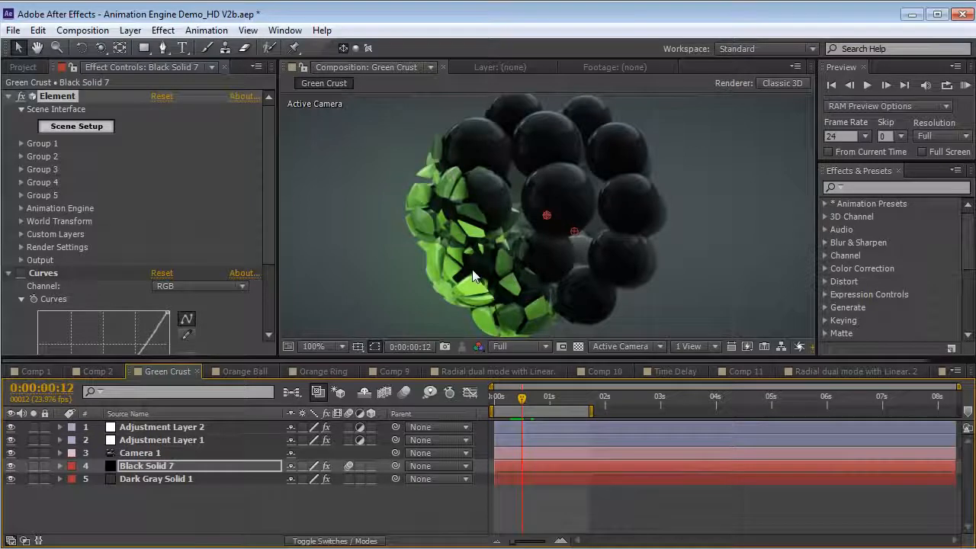
Set group 2's Multi-Object Displace to 1.86 in Particle Look and preview the exploding green pieces
left_click(22, 157)
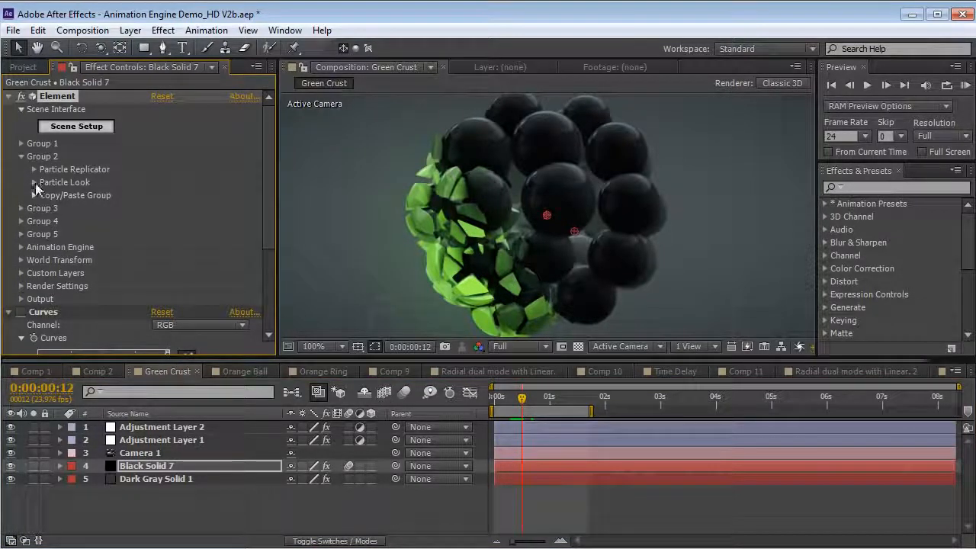
left_click(34, 183)
left_click(45, 246)
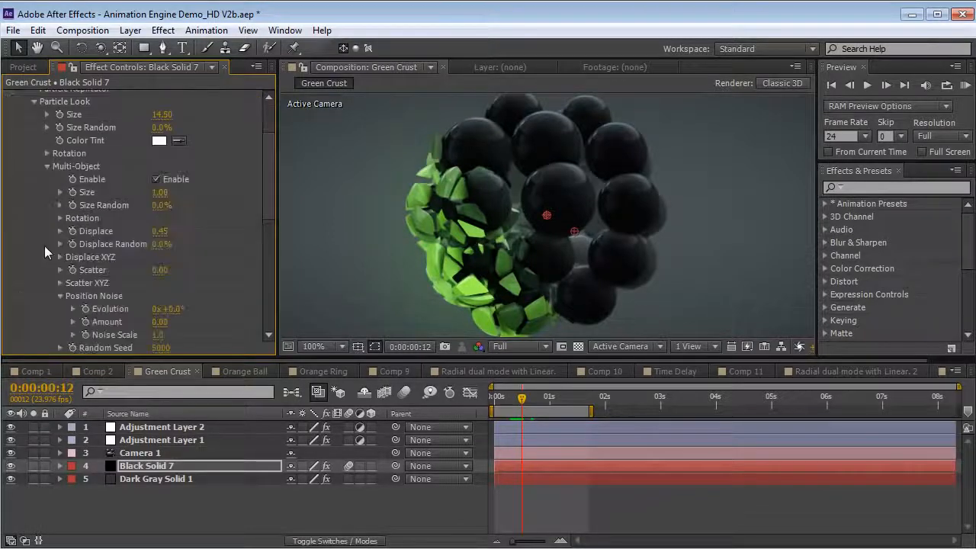
scroll(271, 201, "down", 2)
left_click_drag(159, 202, 442, 352)
mouse_move(511, 403)
left_mouse_down()
mouse_move(497, 403)
mouse_move(520, 402)
left_mouse_up()
key("KP_0")
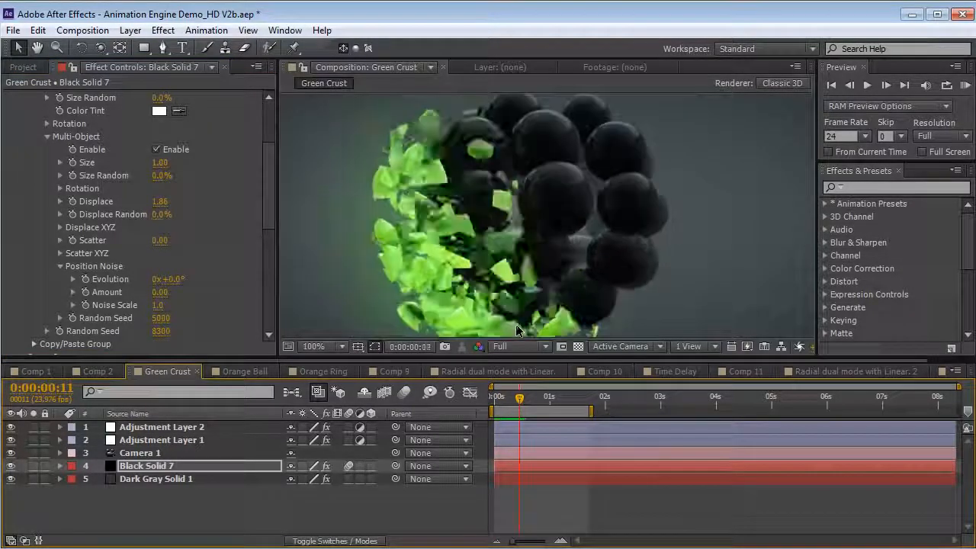
Set group 2's Multi-Object Size to 0, preview the shrinking pieces, and advance to 0:00:00:14
left_click_drag(270, 172, 270, 169)
type("0")
key("Return")
key("KP_0")
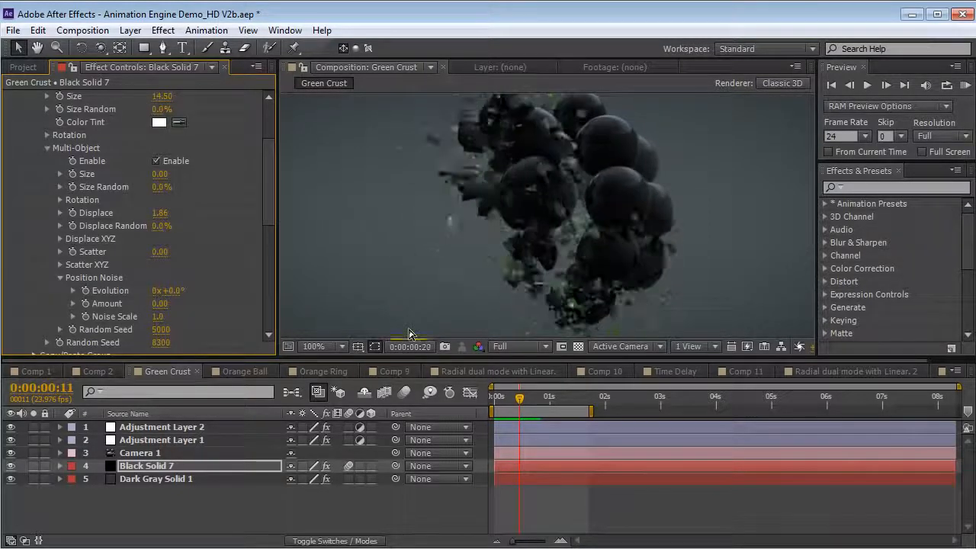
key("space")
key("Page_Down")
key("Page_Down")
key("Page_Down")
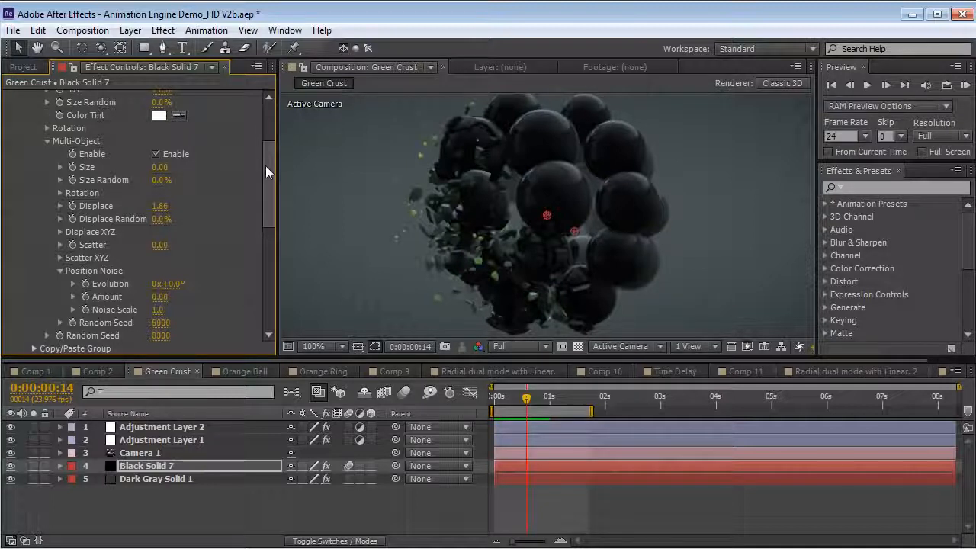
Set the Material Duration to 40% in the Animation Engine's Time Delay settings
left_click_drag(265, 166, 267, 232)
left_click(20, 206)
scroll(23, 198, "down", 2)
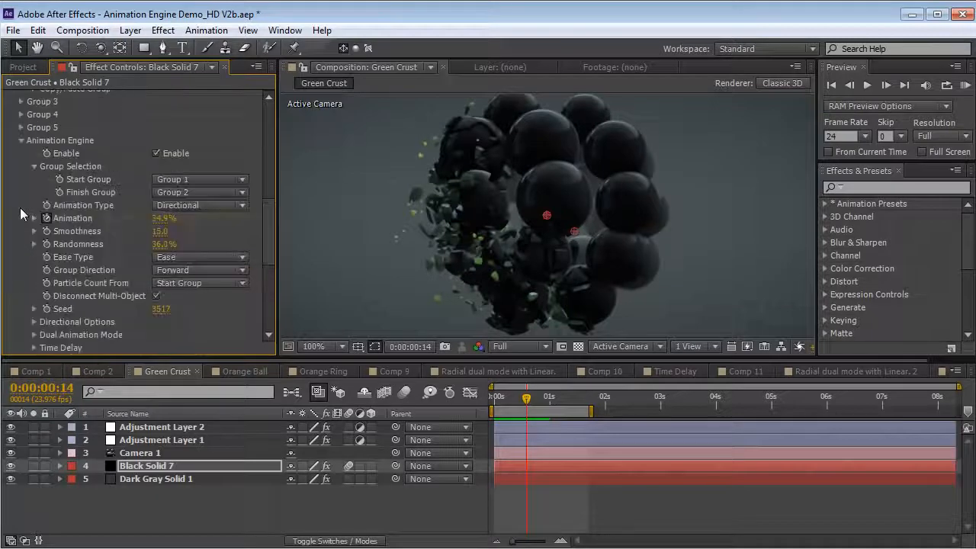
left_click(34, 166)
left_click_drag(270, 230, 268, 244)
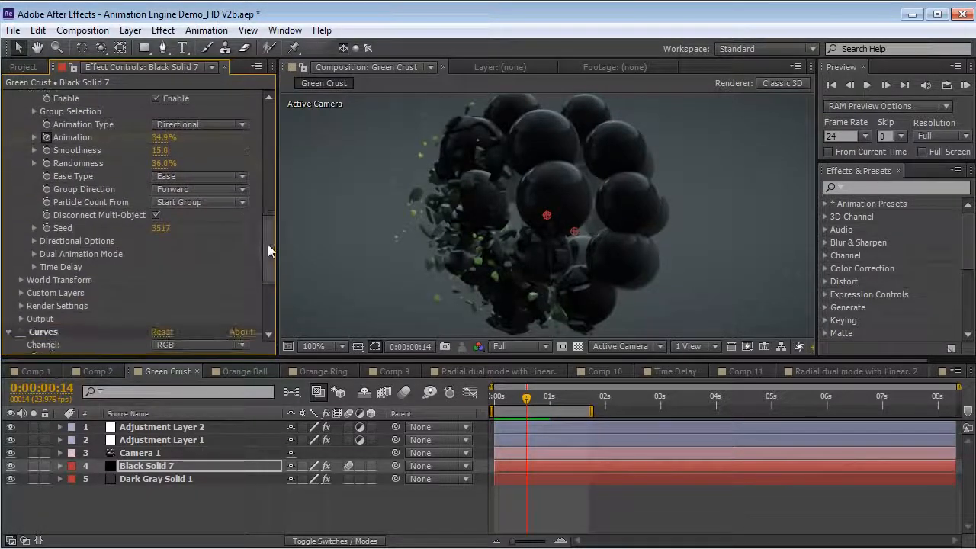
left_click(34, 266)
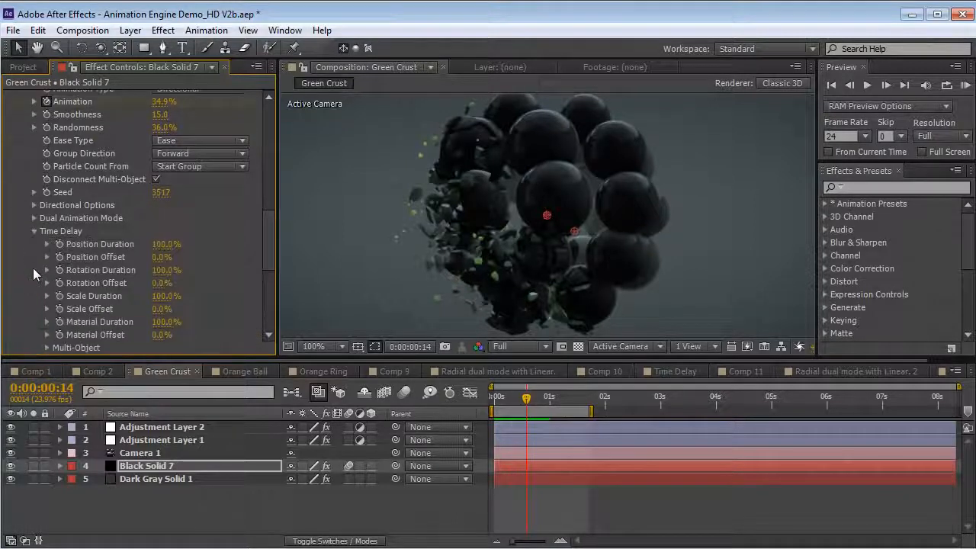
left_click_drag(269, 239, 268, 252)
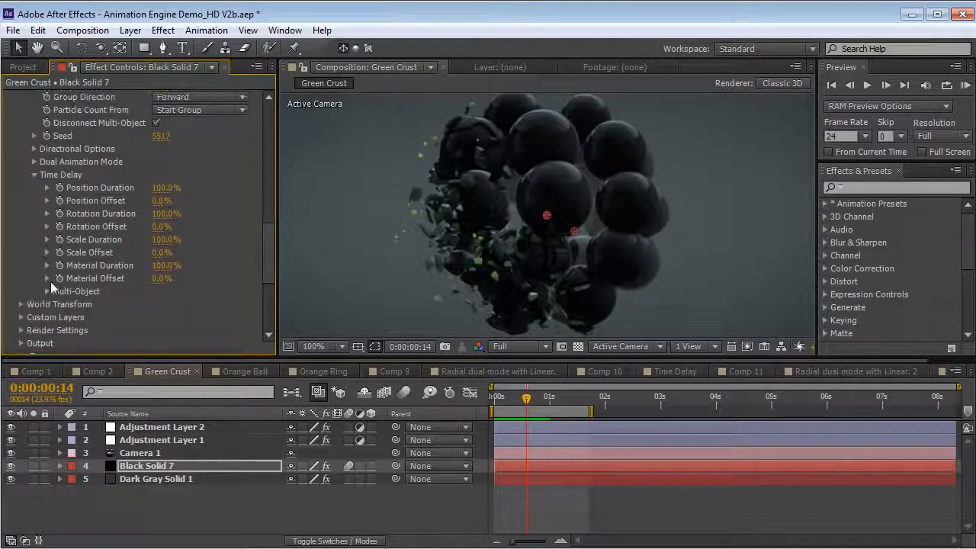
left_click(164, 267)
type("40")
key("Return")
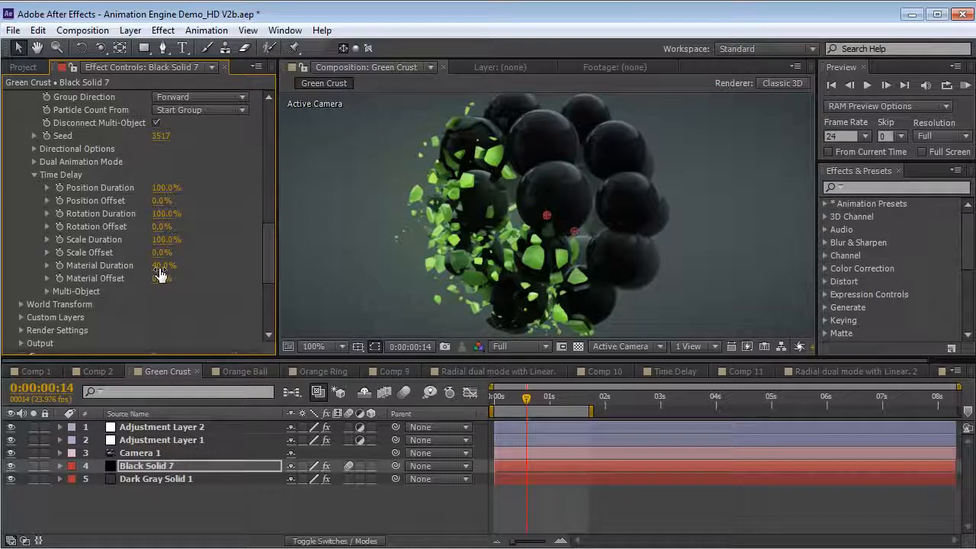
Lower the Time Delay Material Duration to 31% and play a RAM preview of the transition
left_click_drag(165, 266, 158, 265)
key("KP_0")
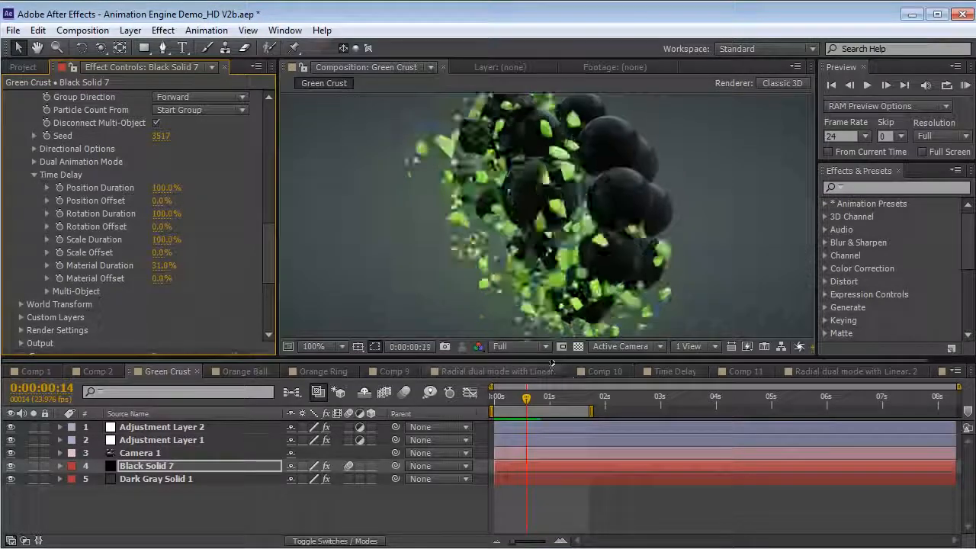
left_click(352, 267)
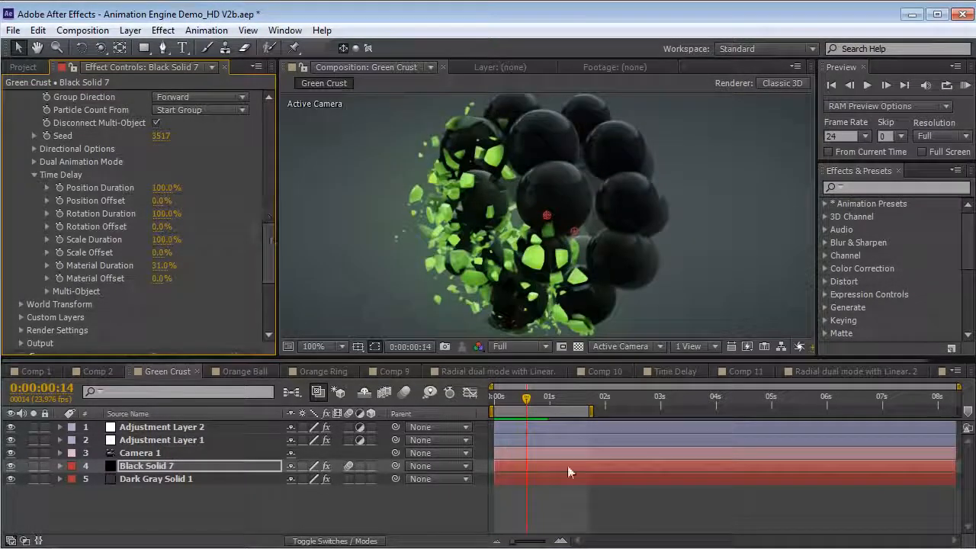
Move the last Animation keyframe to about 2.6 seconds, extend the work area to about 2.5 seconds, and enable motion blur
key("u")
left_click_drag(586, 492, 643, 487)
left_click_drag(627, 398, 630, 412)
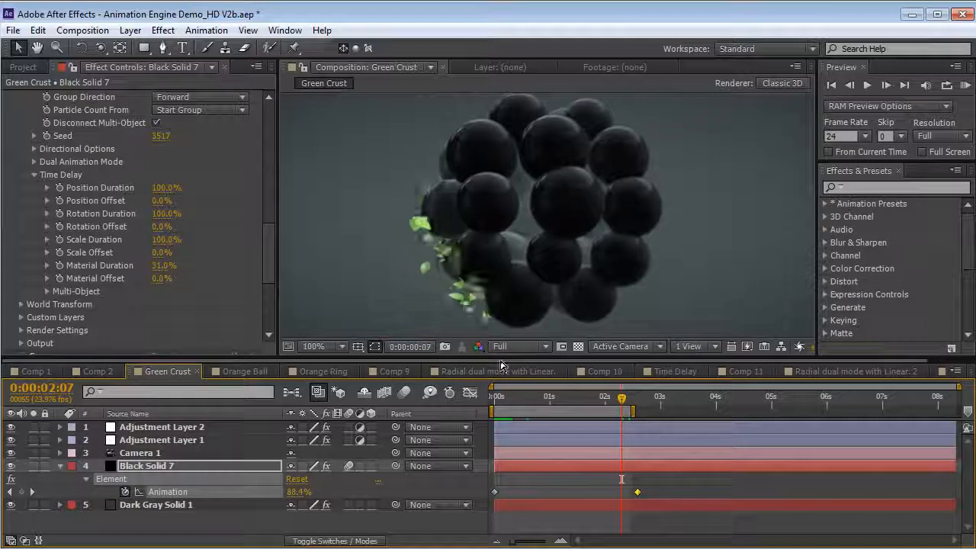
key("space")
left_click(404, 393)
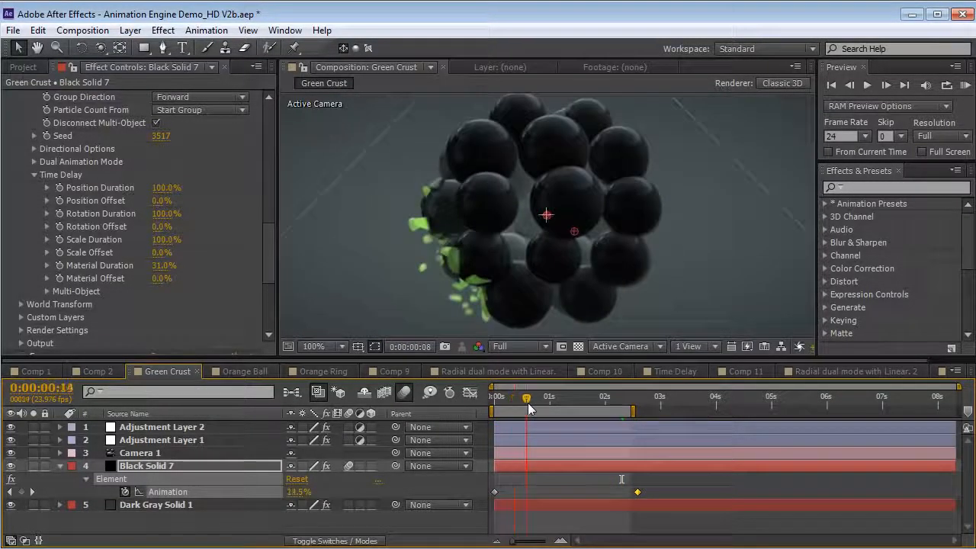
Increase group 2's Multi-Object Displace to 4.89 so the green pieces spread farther from the spheres
left_click_drag(272, 236, 271, 131)
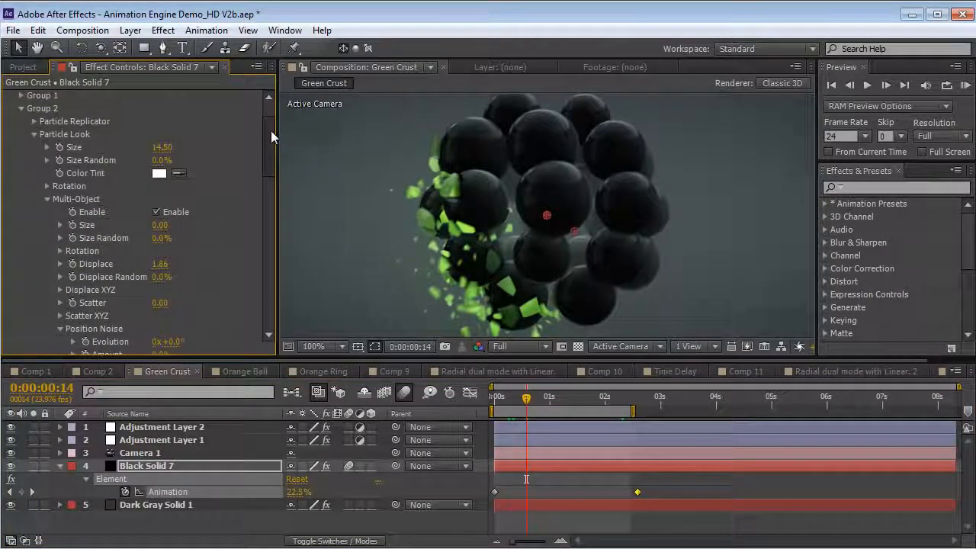
left_click_drag(160, 262, 396, 265)
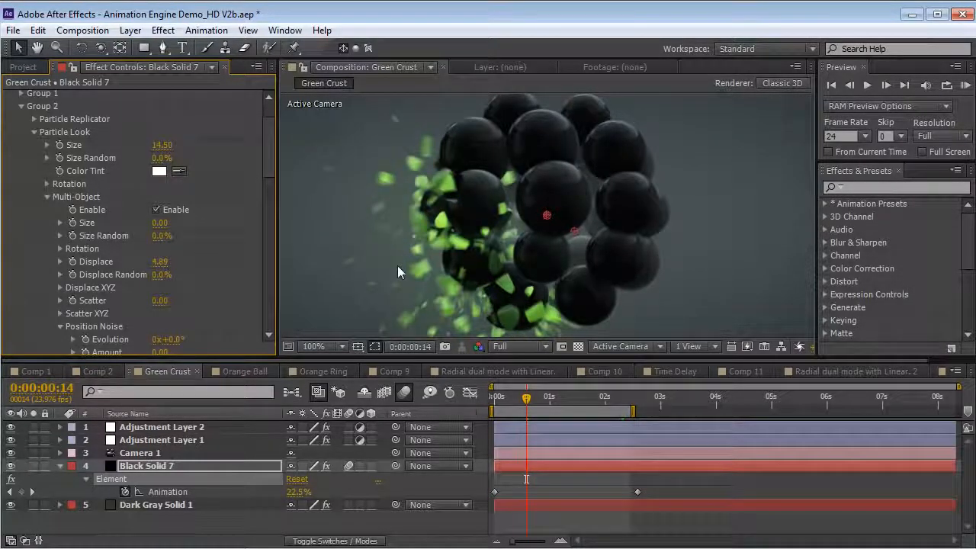
Set the Animation Engine's Smoothness to 41 and lower its Randomness for a more gradual, orderly transition
left_click_drag(271, 145, 280, 221)
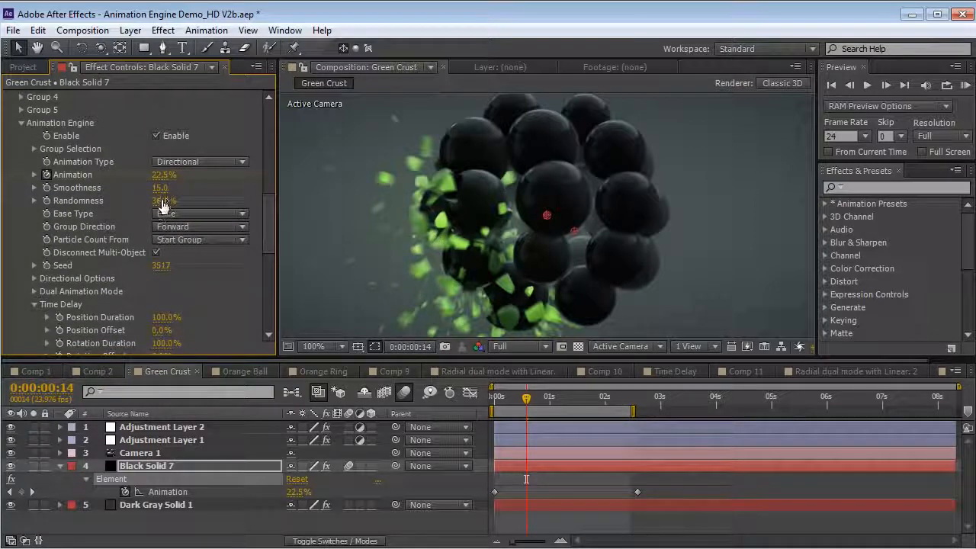
left_click_drag(163, 201, 176, 185)
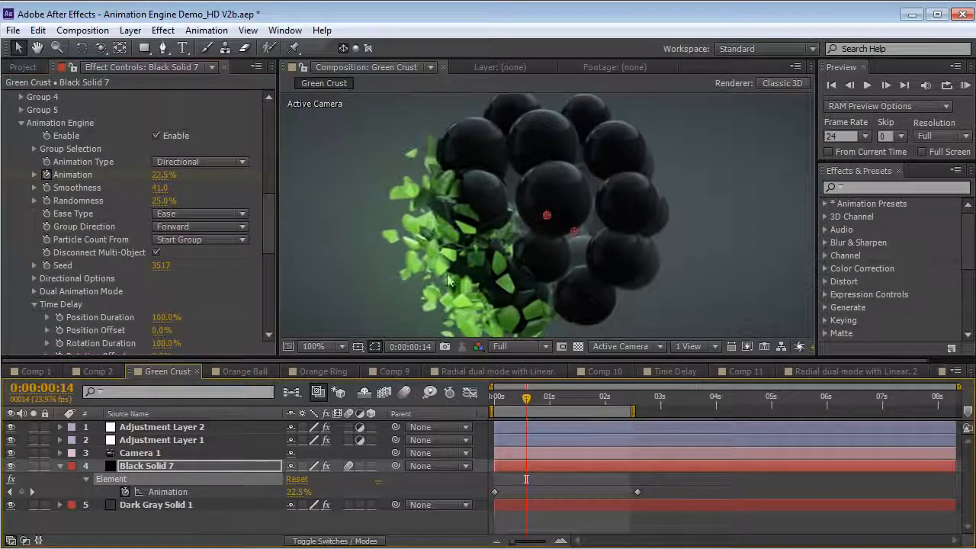
left_click_drag(163, 201, 150, 200)
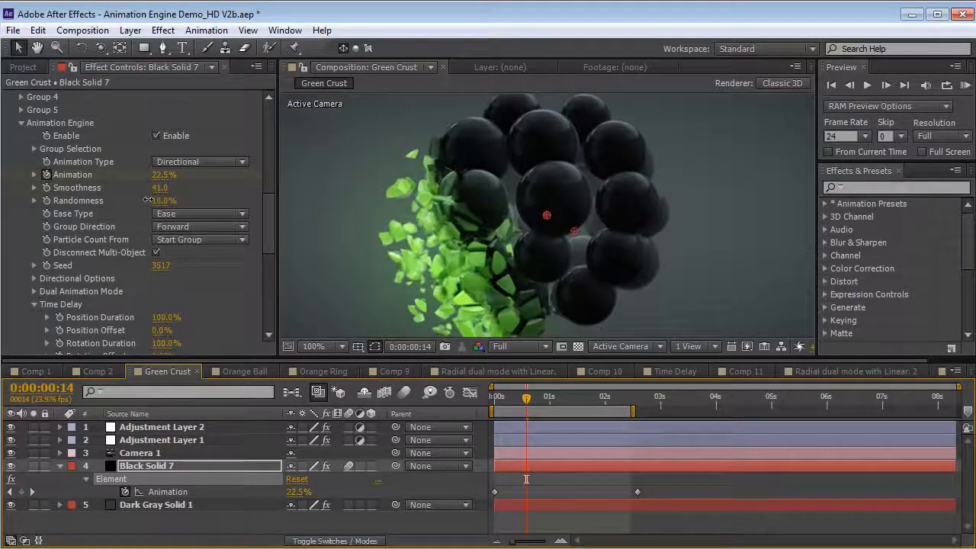
Play a RAM preview of the Green Crust transition, stop it, and scrub to 0:00:00:22
key("KP_0")
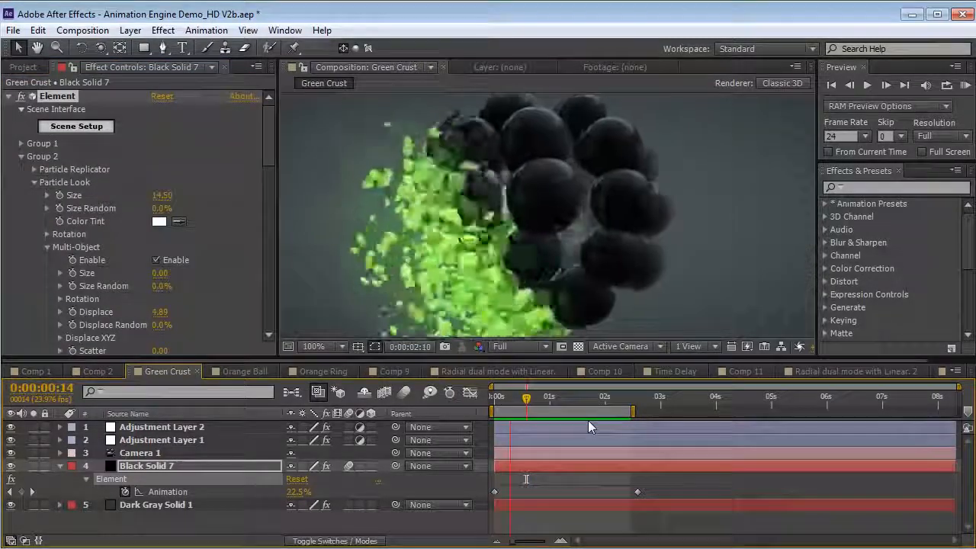
key("space")
mouse_move(528, 411)
left_mouse_down()
mouse_move(588, 411)
mouse_move(537, 412)
mouse_move(545, 412)
left_mouse_up()
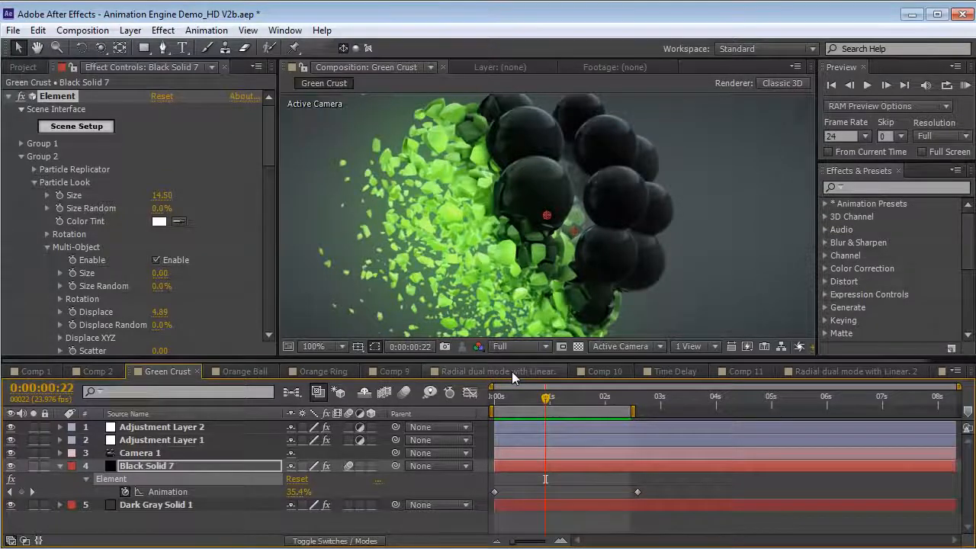
Open the Radial dual mode with Linear composition, preview its animation, and scrub through the shattering spheres around 0:00:00:21
left_click(512, 372)
left_click(544, 479)
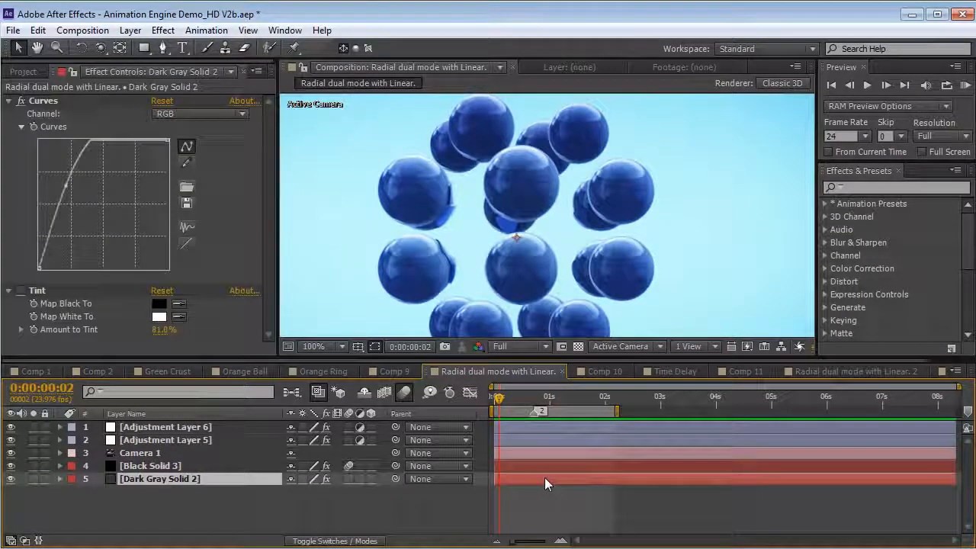
left_click(541, 502)
key("space")
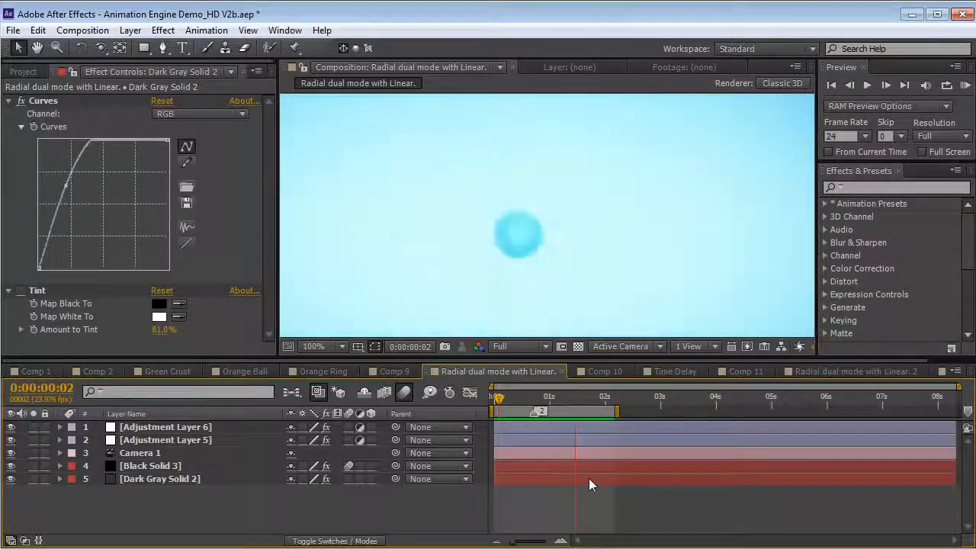
left_click_drag(510, 397, 539, 385)
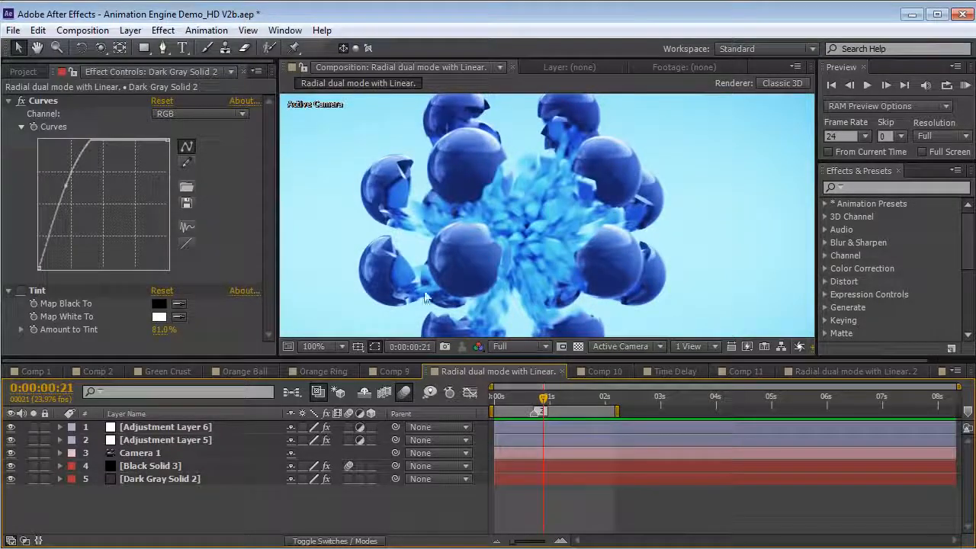
left_click(550, 398)
mouse_move(551, 404)
left_mouse_down()
mouse_move(583, 395)
mouse_move(550, 403)
left_mouse_up()
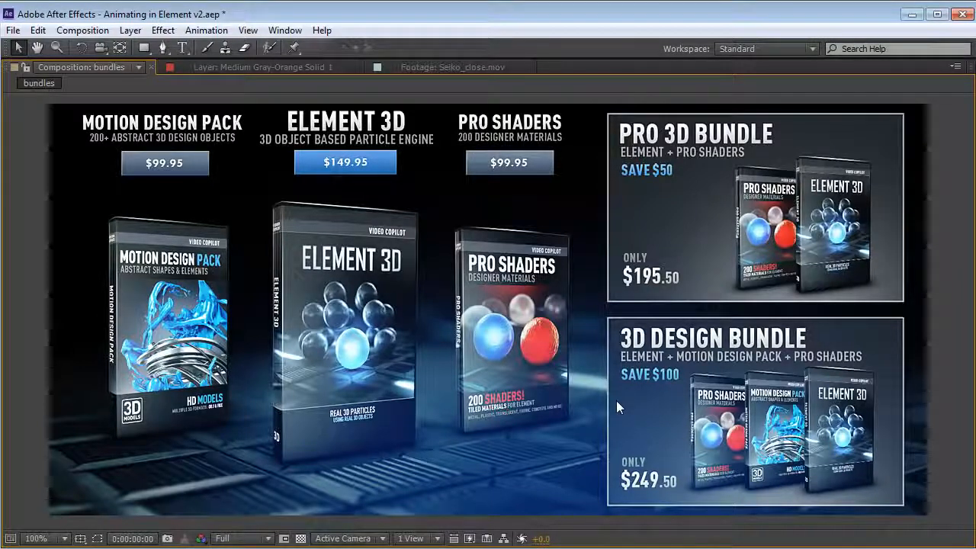
Step through the bundles composition's product frames up to 0:00:00:02 and return to the first frame
key("Page_Down")
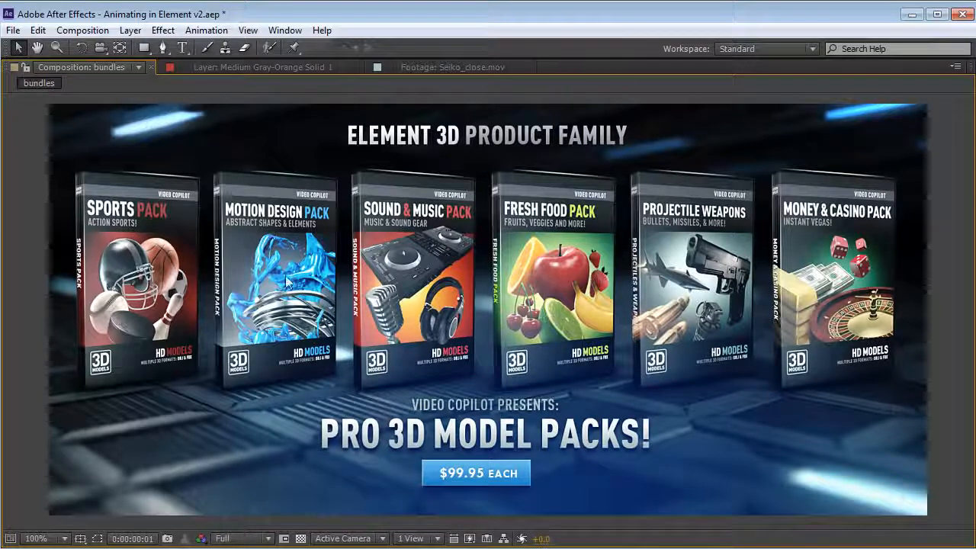
key("Page_Down")
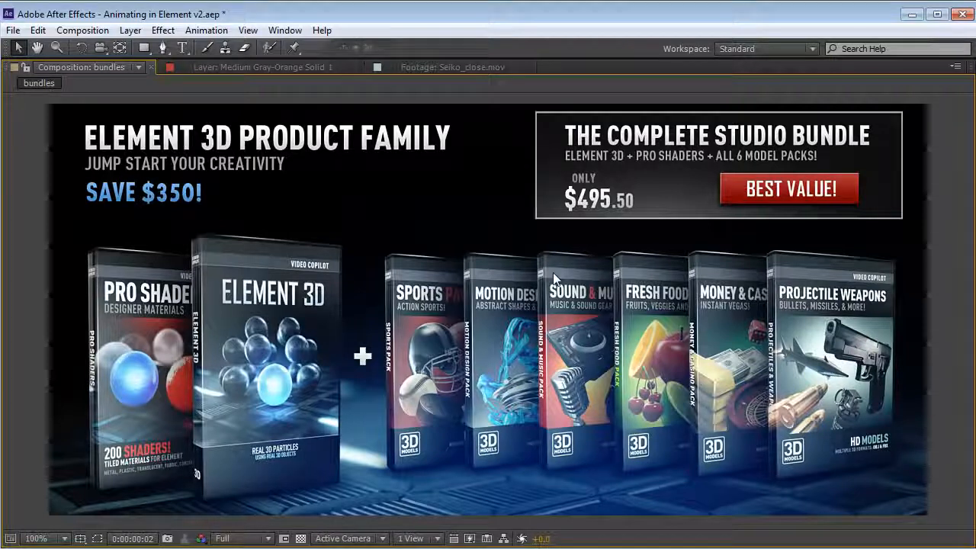
key("Home")
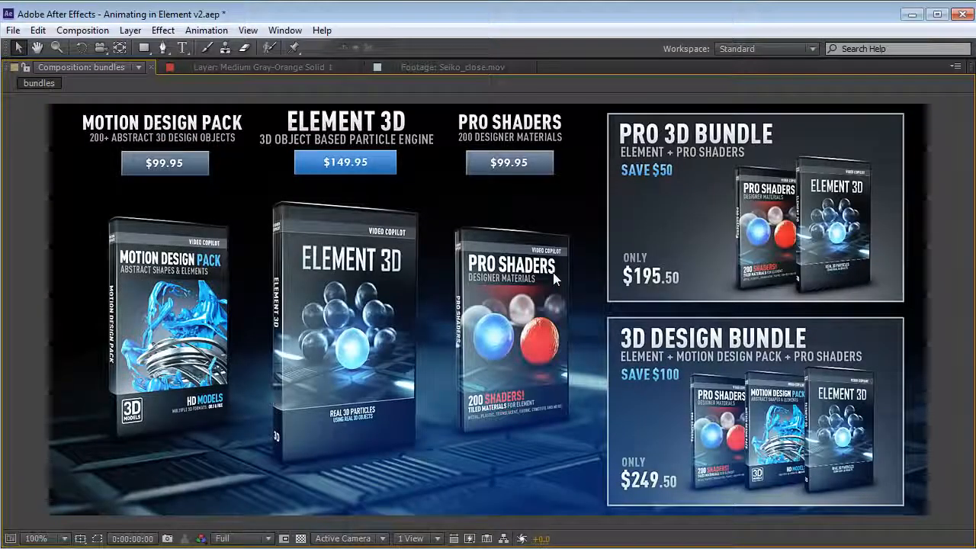